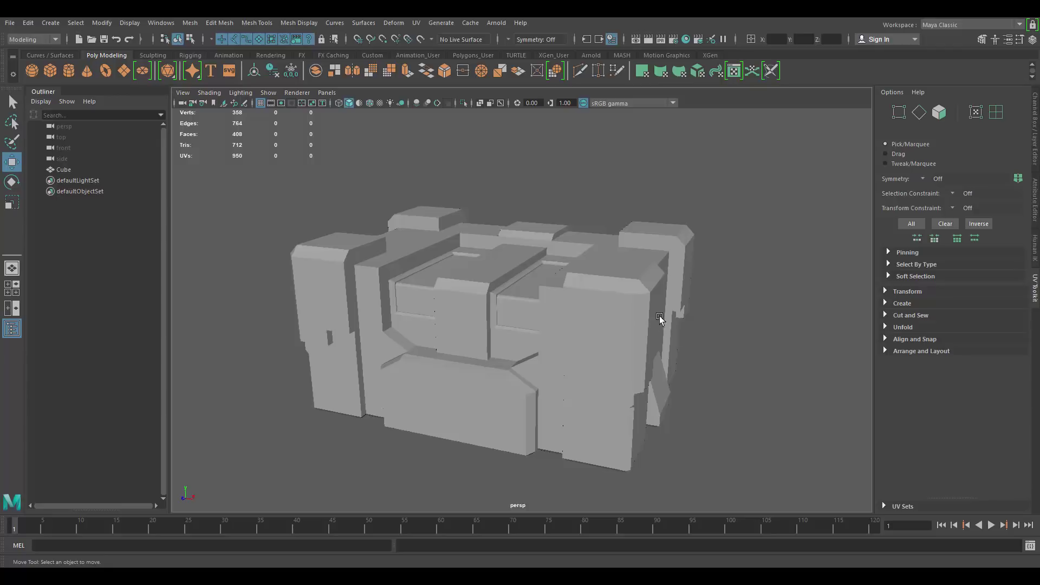
Step: Select the Cube mesh and open the UV Editor, placing it beside the model
{"action": "left_click_drag", "start_coordinate": [692, 289], "coordinate": [623, 311], "text": "alt"}
{"action": "left_click", "coordinate": [629, 309]}
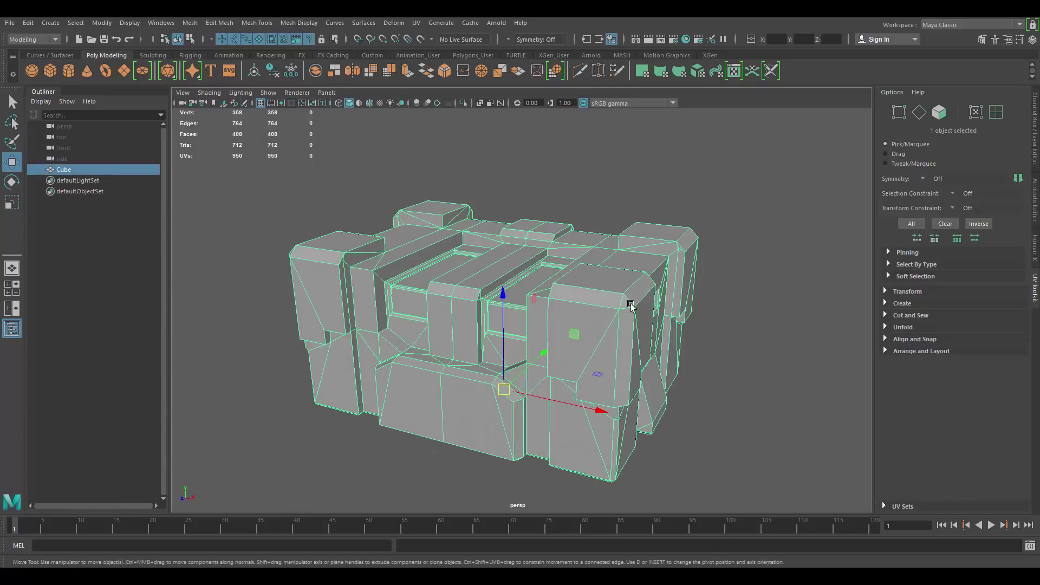
{"action": "mouse_move", "coordinate": [687, 297]}
{"action": "left_mouse_down", "text": "alt"}
{"action": "mouse_move", "coordinate": [757, 290]}
{"action": "mouse_move", "coordinate": [744, 238]}
{"action": "mouse_move", "coordinate": [687, 302]}
{"action": "mouse_move", "coordinate": [699, 296]}
{"action": "left_mouse_up", "text": "alt"}
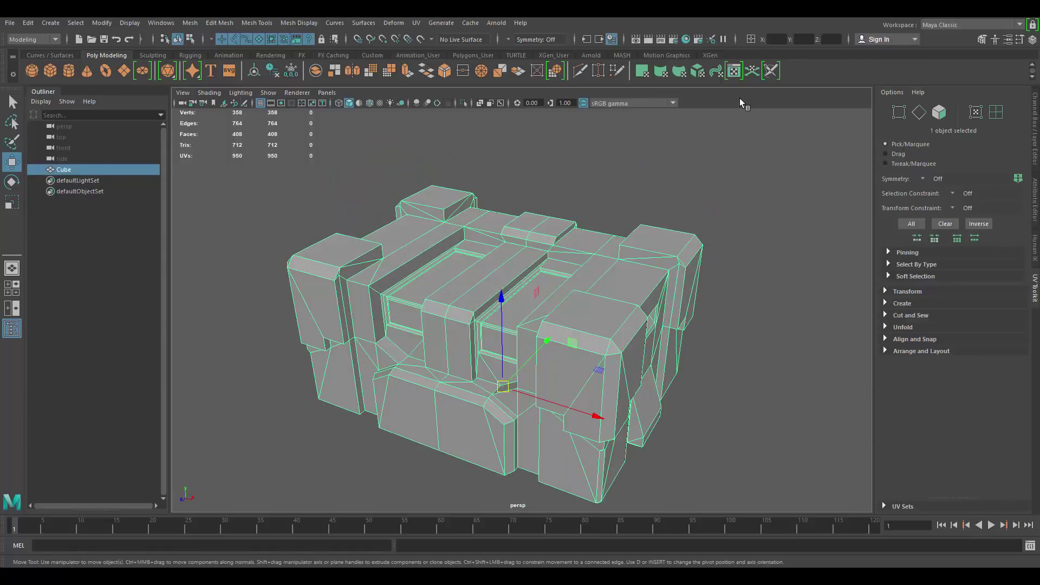
{"action": "left_click", "coordinate": [734, 71]}
{"action": "left_click_drag", "start_coordinate": [620, 101], "coordinate": [806, 74]}
{"action": "left_click_drag", "start_coordinate": [428, 260], "coordinate": [494, 181], "text": "alt"}
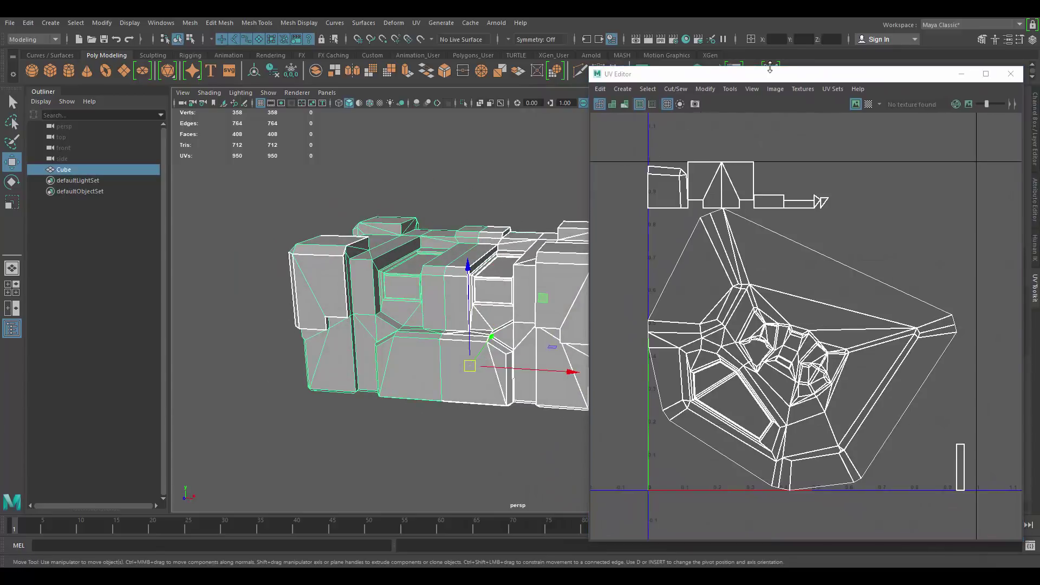
Step: Turn on shaded display of the UV shells and view the model's front from several angles
{"action": "left_click", "coordinate": [612, 104]}
{"action": "left_click_drag", "start_coordinate": [472, 197], "coordinate": [443, 184], "text": "alt"}
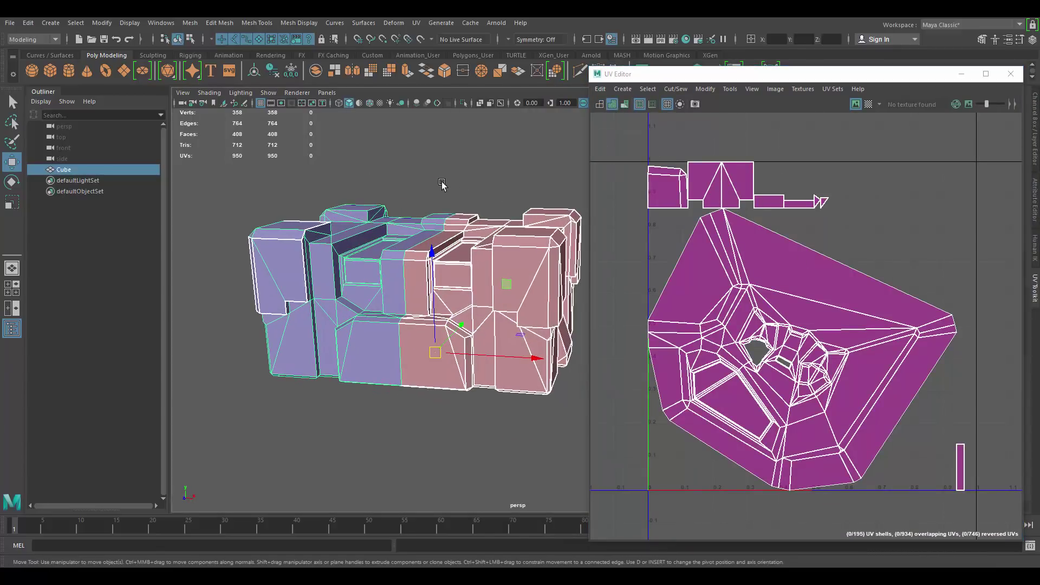
{"action": "left_click_drag", "start_coordinate": [513, 275], "coordinate": [522, 259], "text": "alt"}
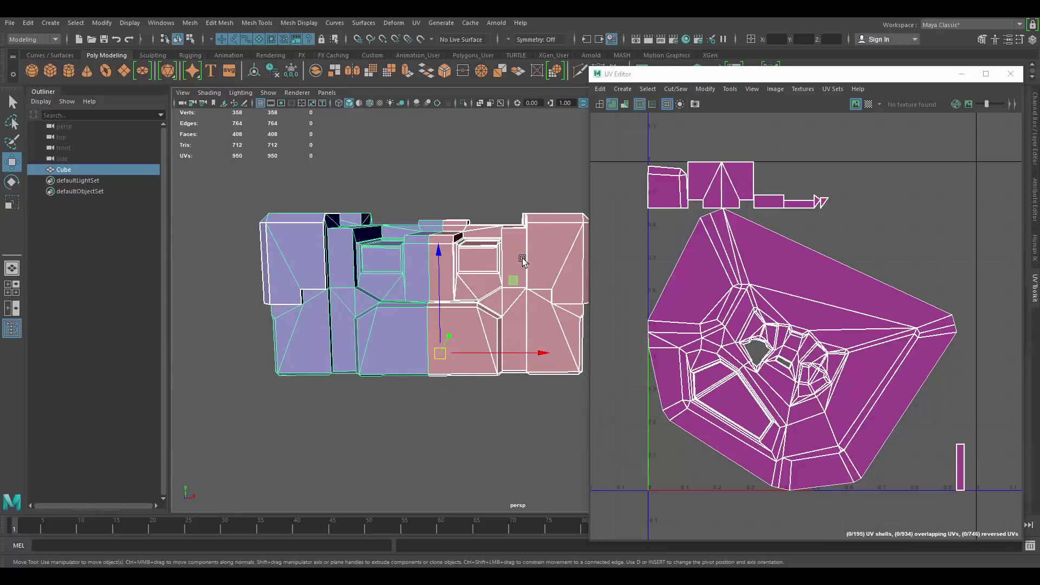
{"action": "left_click_drag", "start_coordinate": [501, 248], "coordinate": [513, 249], "text": "alt"}
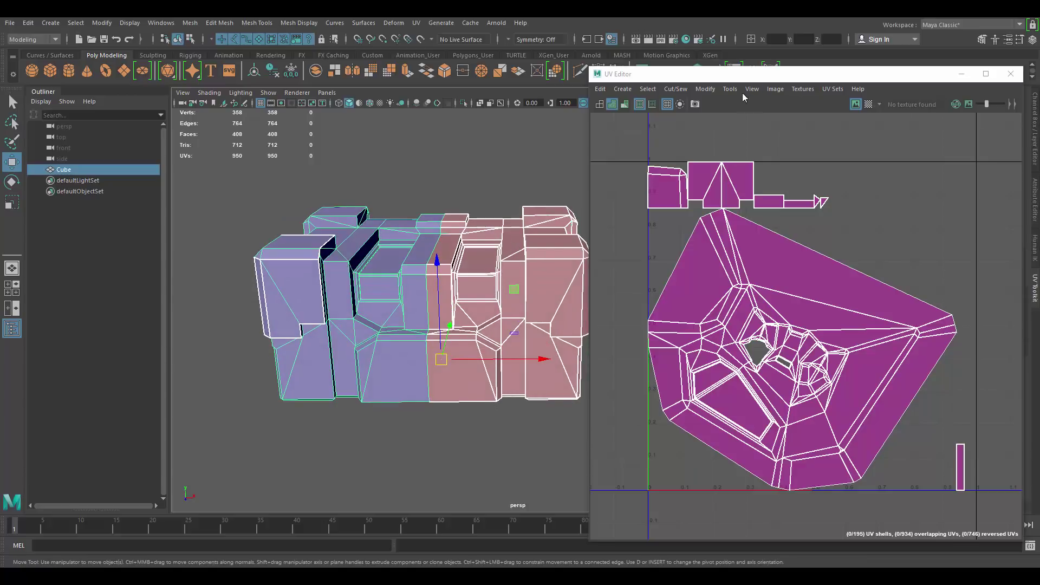
{"action": "left_click_drag", "start_coordinate": [729, 79], "coordinate": [734, 79]}
Step: Delete the red-shaded mirrored half of the mesh, keeping only the blue-shaded half
{"action": "middle_click_drag", "start_coordinate": [465, 252], "coordinate": [477, 254], "text": "alt"}
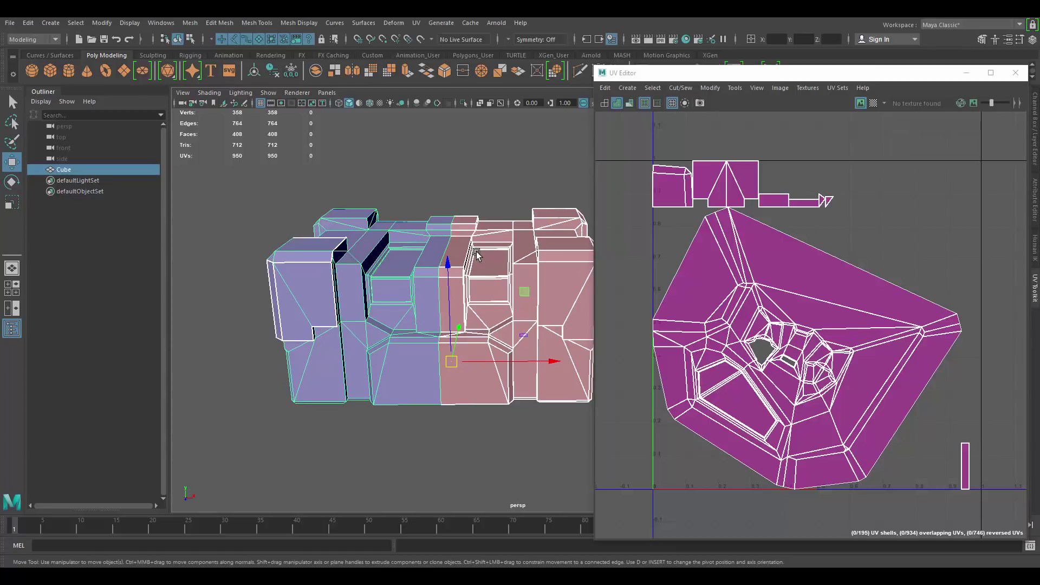
{"action": "right_click_drag", "start_coordinate": [464, 225], "coordinate": [465, 249]}
{"action": "left_click_drag", "start_coordinate": [518, 228], "coordinate": [595, 399], "text": "alt"}
{"action": "scroll", "coordinate": [508, 212], "scroll_direction": "down", "scroll_amount": 2}
{"action": "left_click_drag", "start_coordinate": [557, 298], "coordinate": [524, 303], "text": "alt"}
{"action": "key", "text": "Delete"}
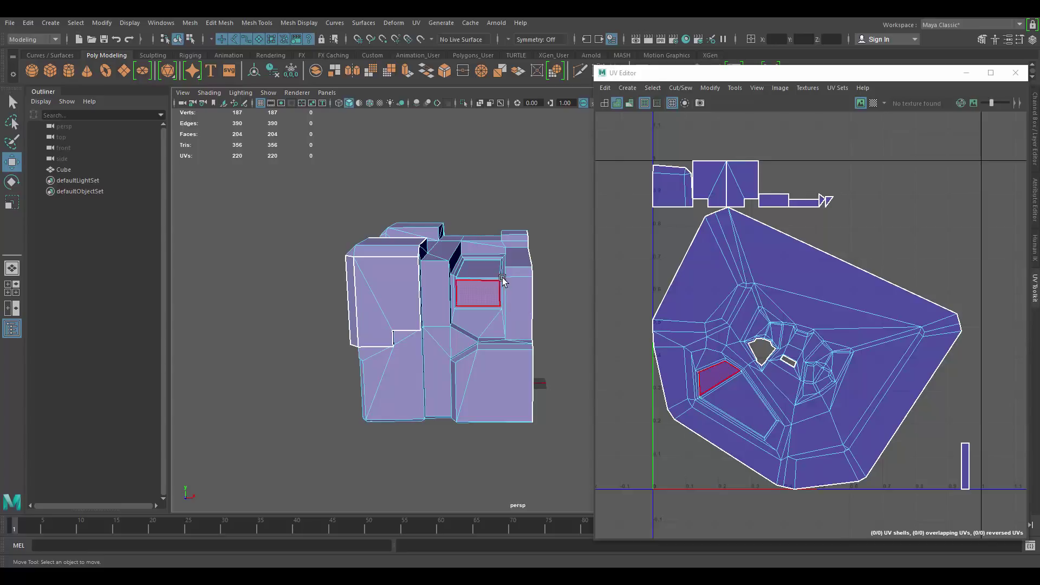
Step: Apply a planar UV projection to the entire remaining half of the mesh
{"action": "left_click_drag", "start_coordinate": [496, 316], "coordinate": [477, 293], "text": "alt"}
{"action": "right_click_drag", "start_coordinate": [442, 255], "coordinate": [527, 202]}
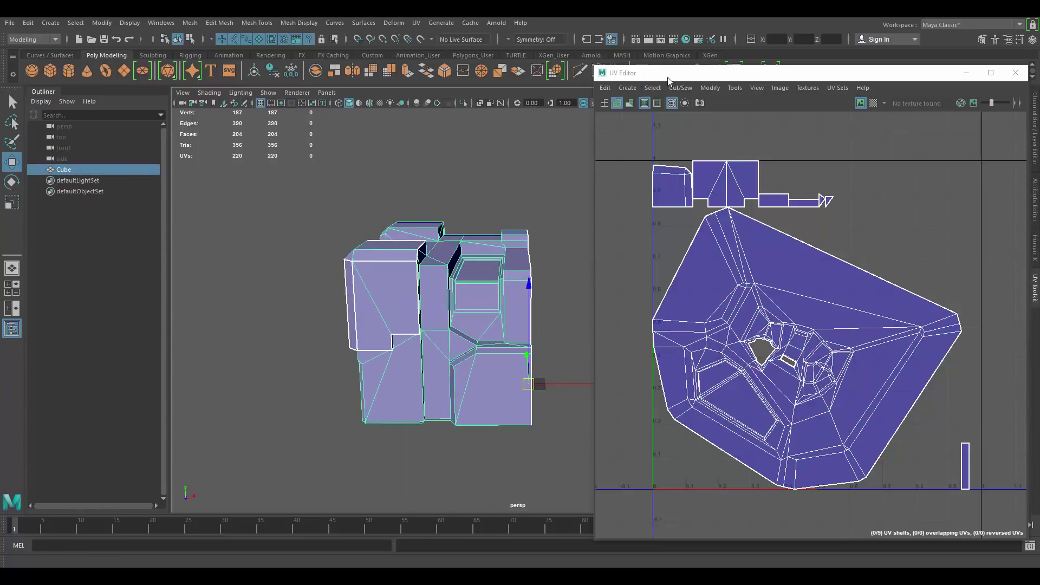
{"action": "left_click_drag", "start_coordinate": [672, 72], "coordinate": [666, 111]}
{"action": "left_click", "coordinate": [645, 73]}
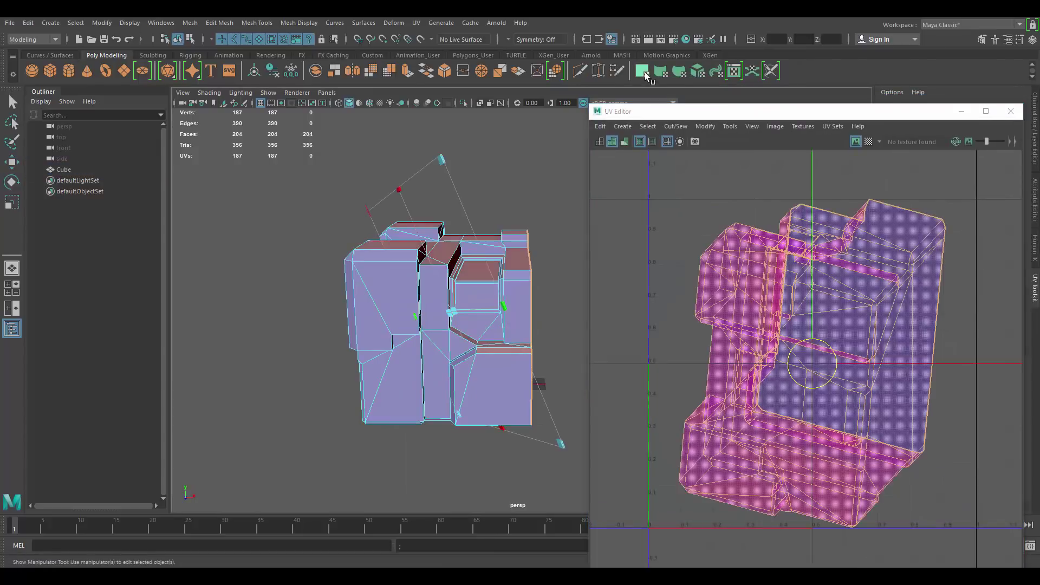
{"action": "left_click", "coordinate": [695, 199]}
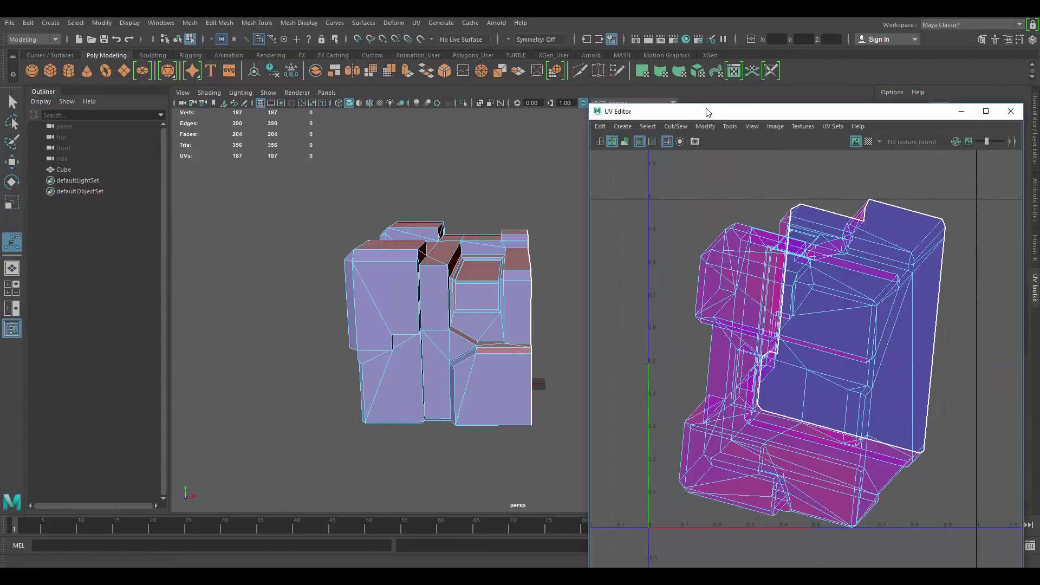
{"action": "left_click_drag", "start_coordinate": [707, 105], "coordinate": [703, 59]}
Step: Select only the underside faces of the half mesh, excluding the side and upper faces
{"action": "left_click_drag", "start_coordinate": [483, 230], "coordinate": [514, 263], "text": "alt"}
{"action": "left_click", "coordinate": [515, 268]}
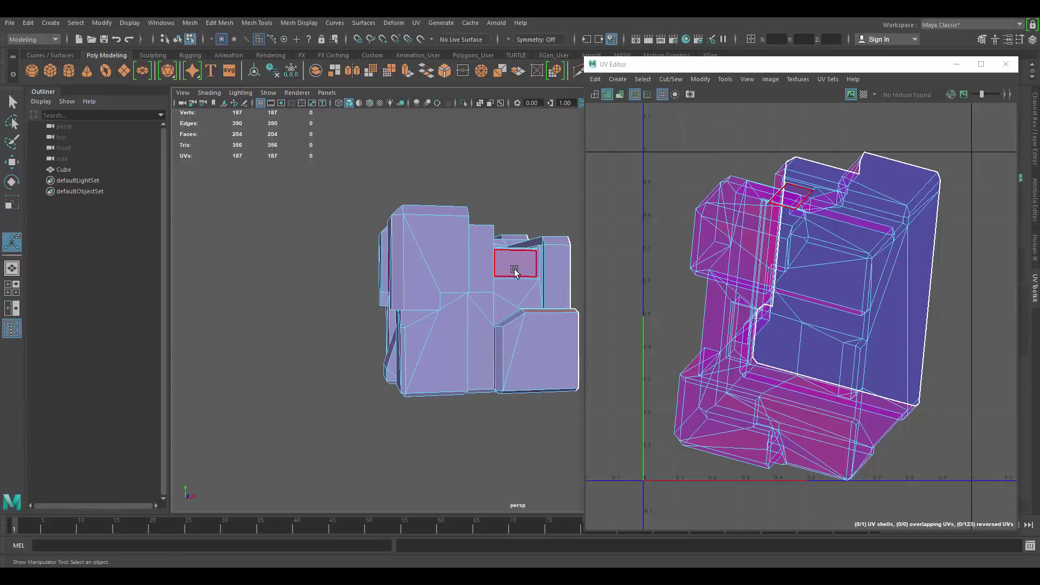
{"action": "left_click_drag", "start_coordinate": [515, 270], "coordinate": [454, 331], "text": "alt"}
{"action": "left_click", "coordinate": [454, 332]}
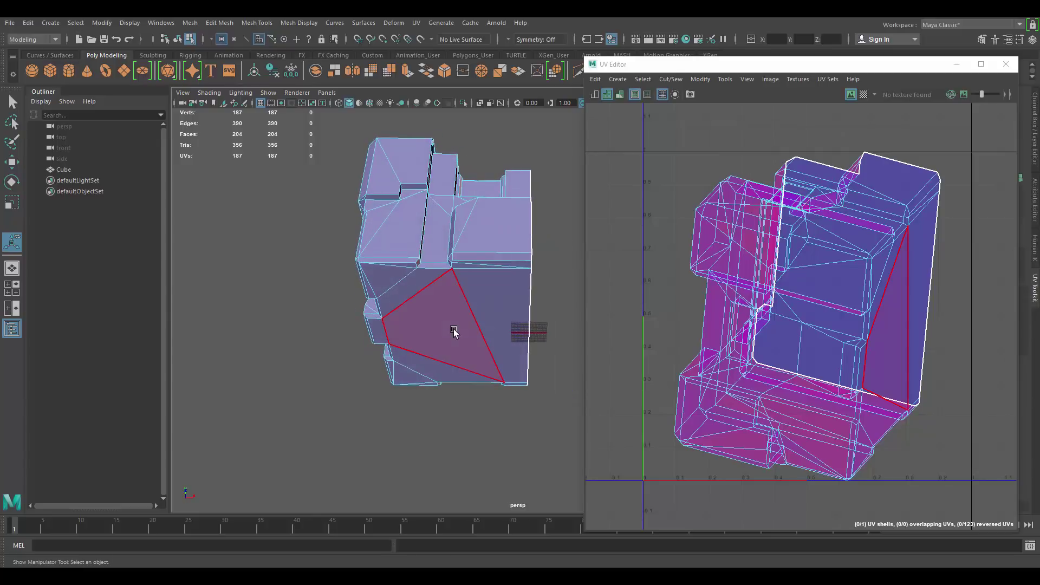
{"action": "left_click", "coordinate": [496, 327]}
{"action": "left_click_drag", "start_coordinate": [495, 328], "coordinate": [494, 360], "text": "alt"}
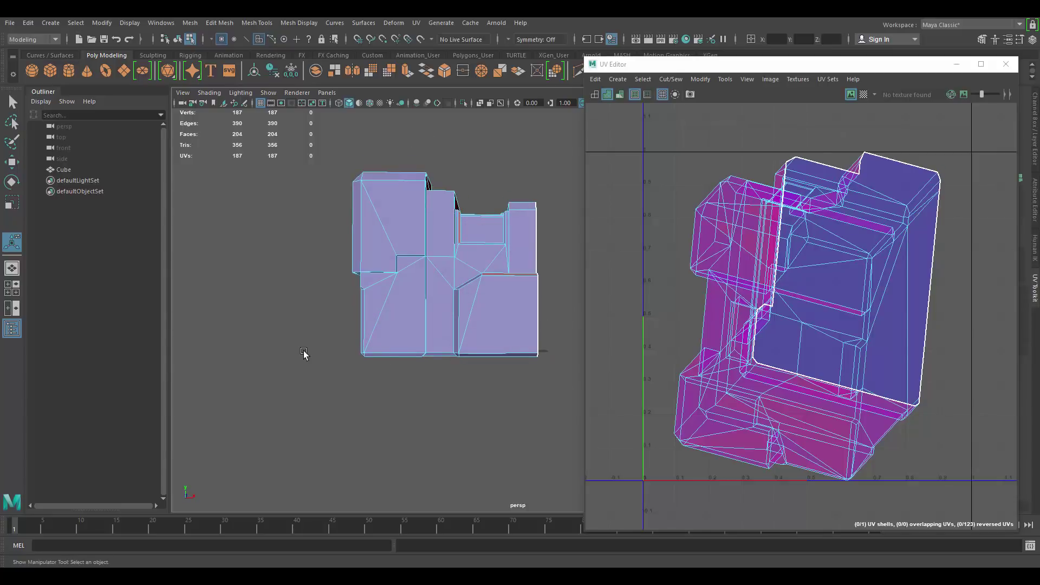
{"action": "left_click_drag", "start_coordinate": [286, 332], "coordinate": [631, 454]}
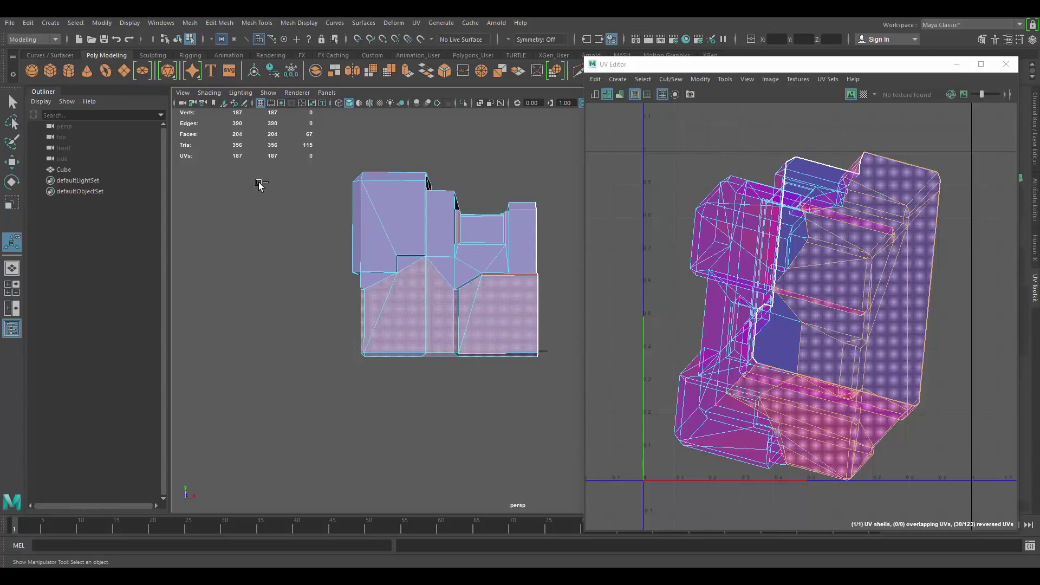
{"action": "left_click_drag", "start_coordinate": [259, 182], "coordinate": [581, 334], "text": "ctrl"}
{"action": "left_click_drag", "start_coordinate": [529, 313], "coordinate": [525, 367], "text": "alt"}
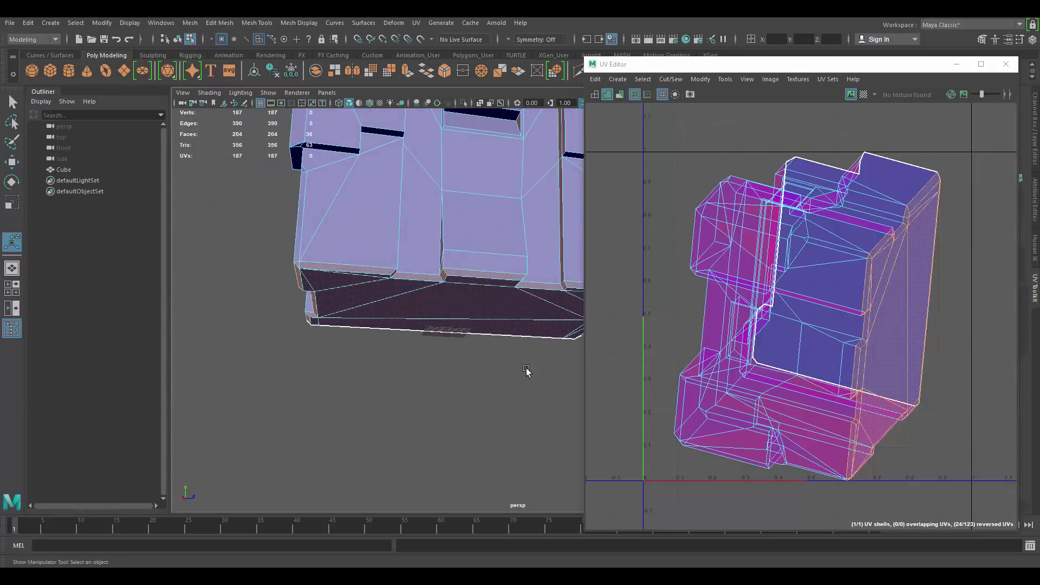
Step: Apply a planar projection to the selected underside faces and move their UV shell into the empty tile between U 1 and 2
{"action": "left_click_drag", "start_coordinate": [638, 75], "coordinate": [633, 110]}
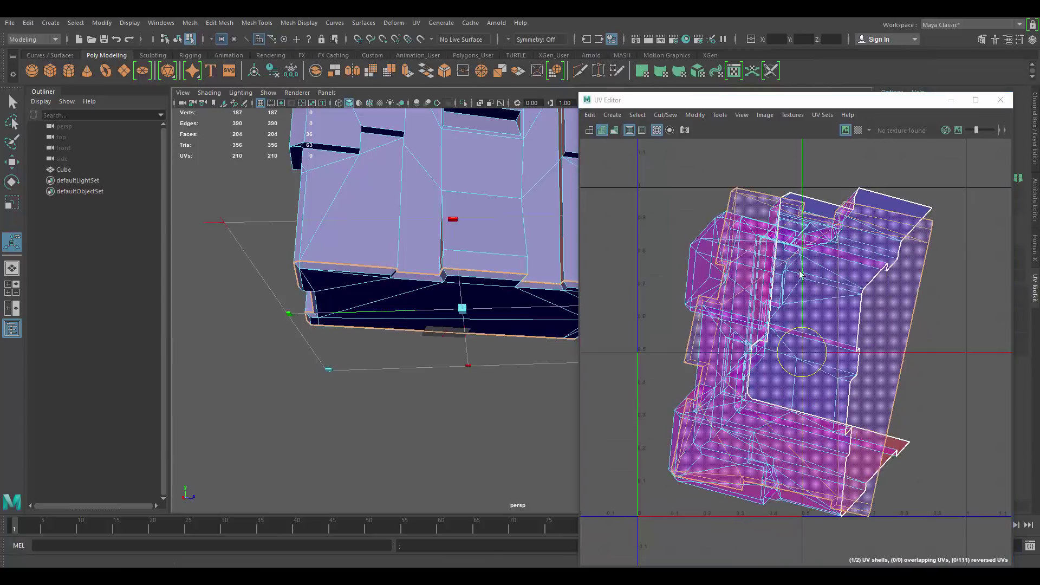
{"action": "scroll", "coordinate": [973, 307], "scroll_direction": "down", "scroll_amount": 3}
{"action": "scroll", "coordinate": [974, 306], "scroll_direction": "up", "scroll_amount": 3}
{"action": "left_click_drag", "start_coordinate": [973, 306], "coordinate": [1001, 305]}
{"action": "middle_click_drag", "start_coordinate": [917, 280], "coordinate": [701, 312], "text": "alt"}
{"action": "scroll", "coordinate": [704, 308], "scroll_direction": "up", "scroll_amount": 3}
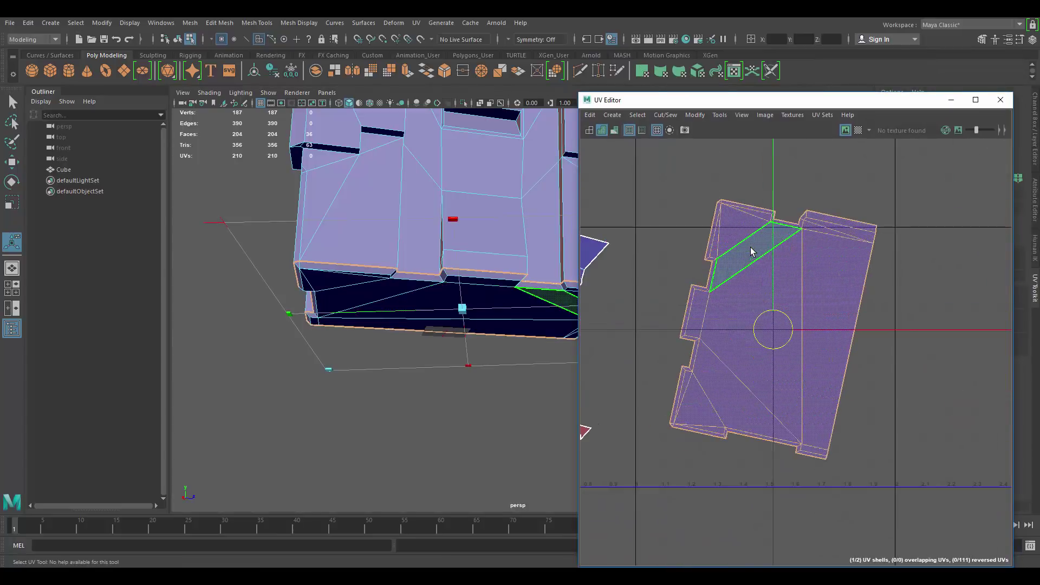
Step: Rotate the underside UV shell until its long straight edge is upright, and shift it slightly along U within its tile
{"action": "right_click_drag", "start_coordinate": [723, 242], "coordinate": [770, 242]}
{"action": "left_click", "coordinate": [829, 219]}
{"action": "key", "text": "e"}
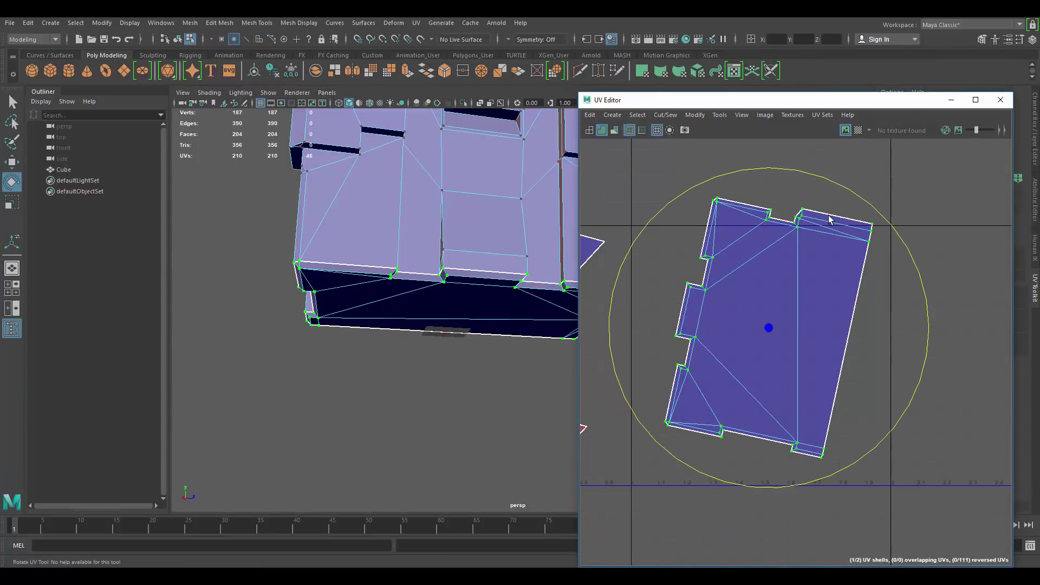
{"action": "left_click_drag", "start_coordinate": [863, 202], "coordinate": [834, 191]}
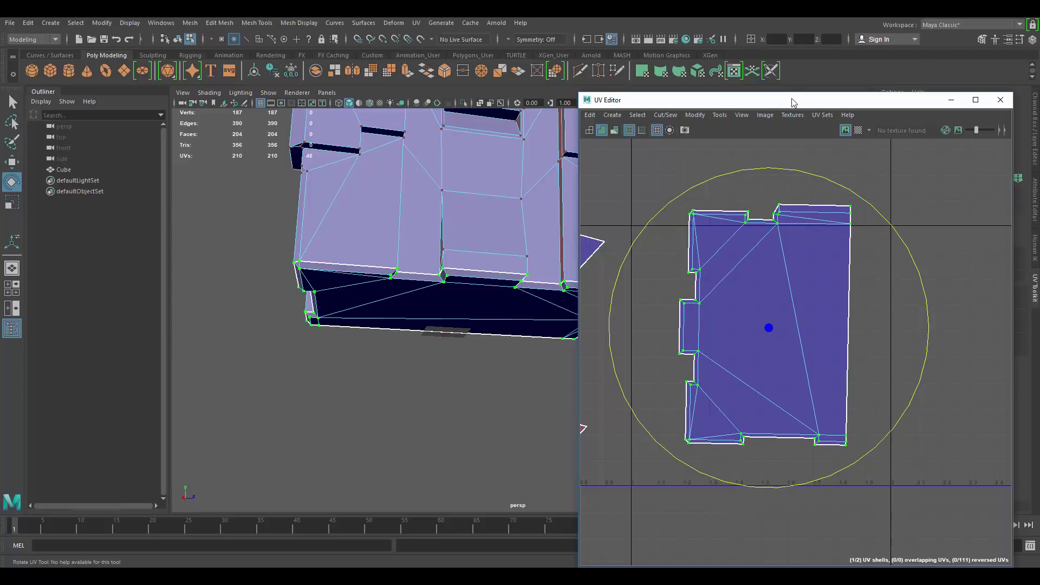
{"action": "left_click_drag", "start_coordinate": [793, 102], "coordinate": [697, 97]}
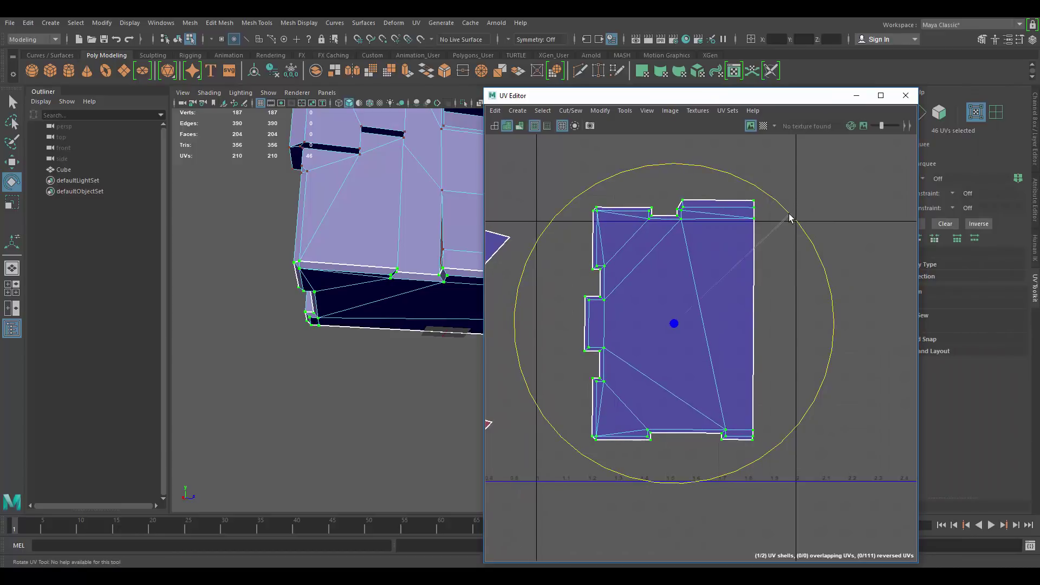
{"action": "key", "text": "w"}
{"action": "left_click_drag", "start_coordinate": [839, 323], "coordinate": [857, 322]}
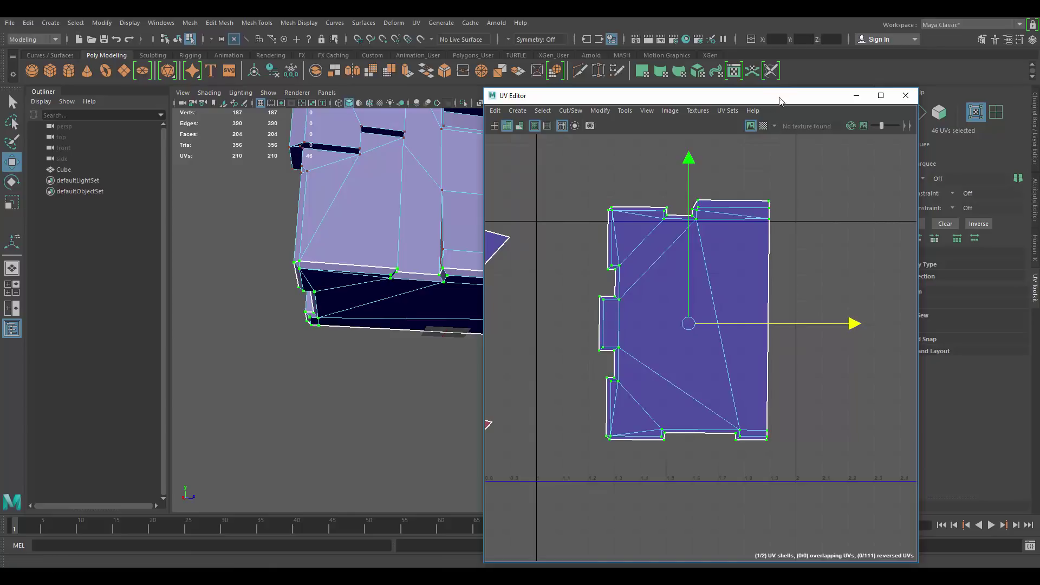
{"action": "left_click_drag", "start_coordinate": [780, 101], "coordinate": [811, 85]}
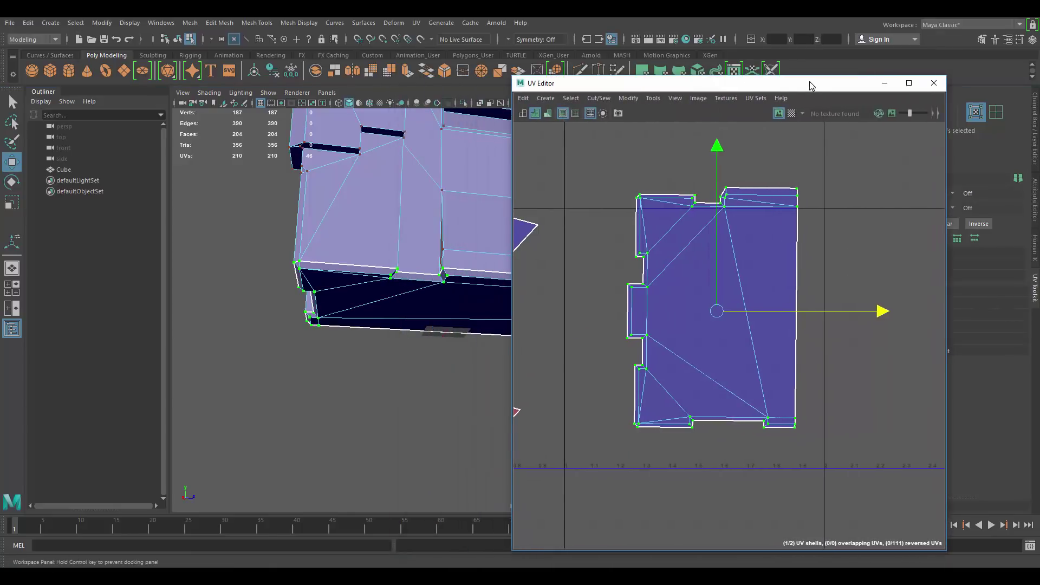
Step: Align the UVs along the underside shell's long straight edge to their maximum U
{"action": "middle_click_drag", "start_coordinate": [729, 220], "coordinate": [705, 220], "text": "alt"}
{"action": "right_click_drag", "start_coordinate": [734, 189], "coordinate": [783, 188]}
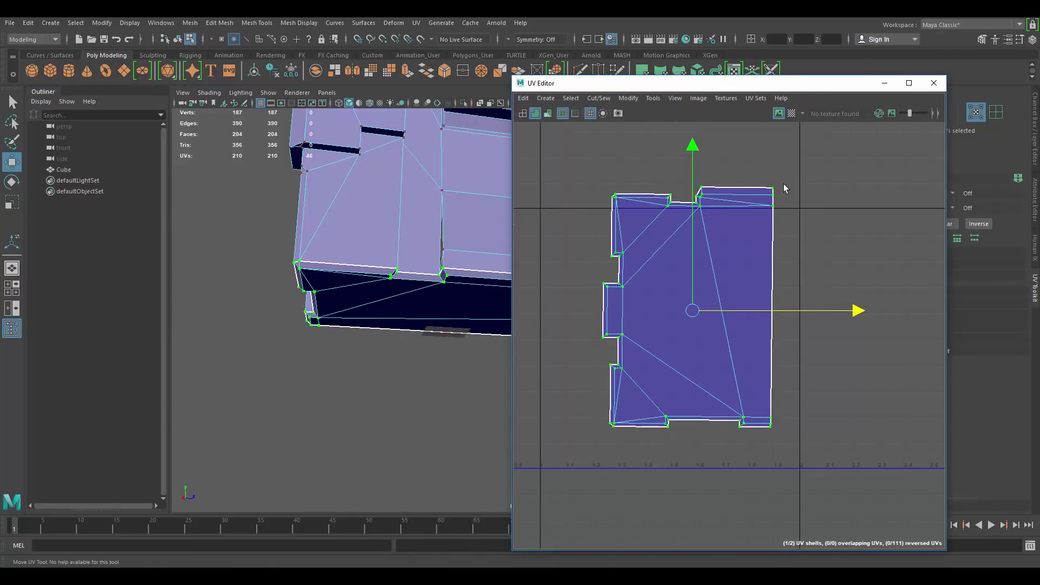
{"action": "left_click_drag", "start_coordinate": [761, 167], "coordinate": [813, 467]}
{"action": "scroll", "coordinate": [766, 175], "scroll_direction": "up", "scroll_amount": 2}
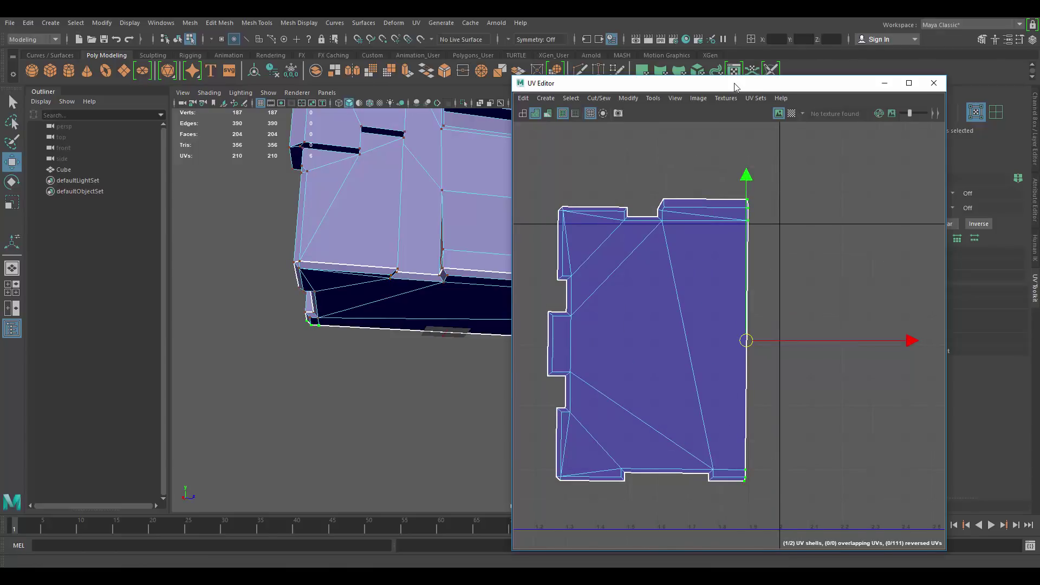
{"action": "left_click_drag", "start_coordinate": [735, 86], "coordinate": [655, 85]}
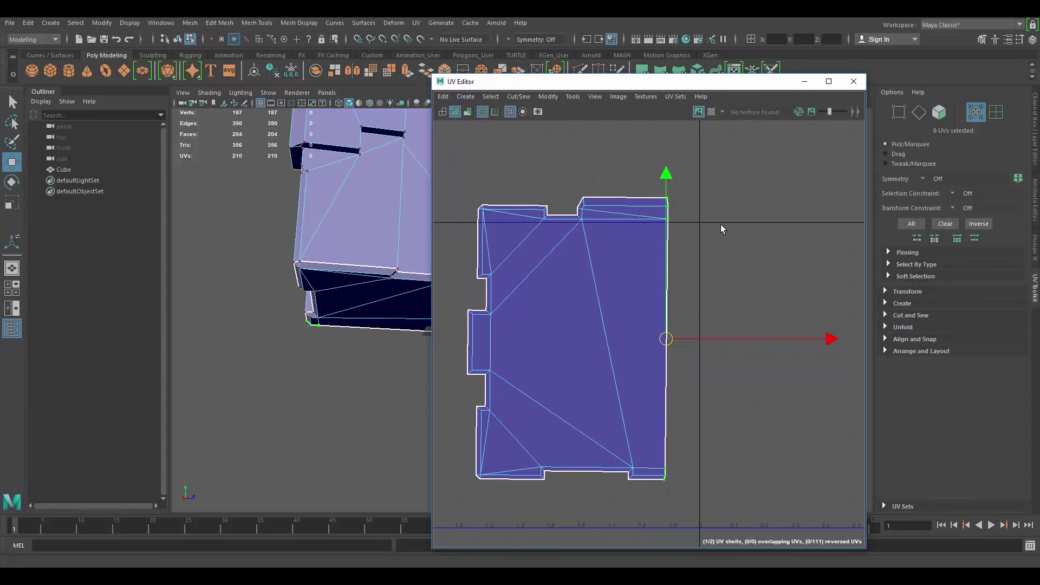
{"action": "left_click", "coordinate": [885, 340]}
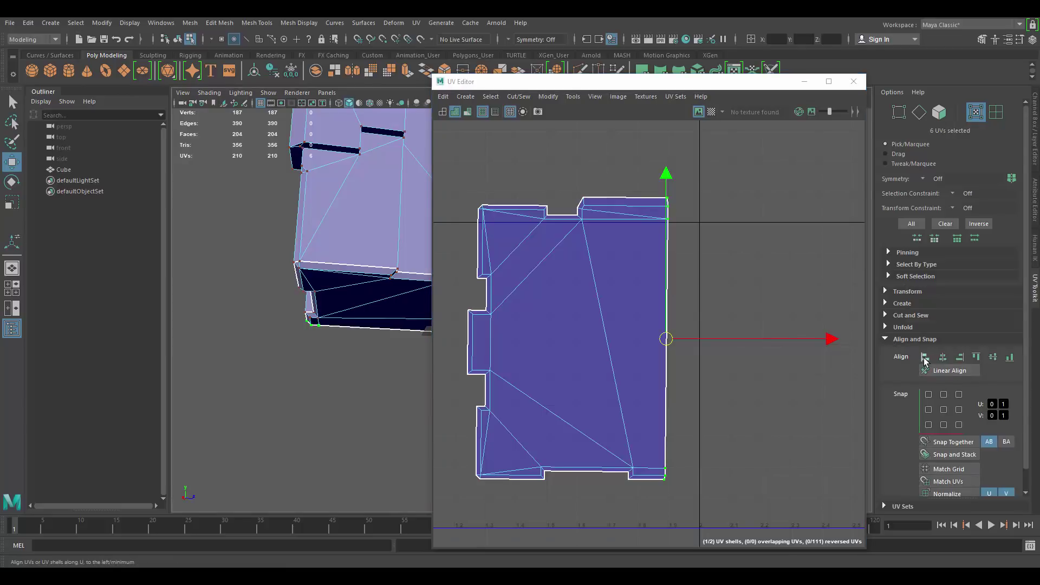
{"action": "left_click", "coordinate": [959, 360]}
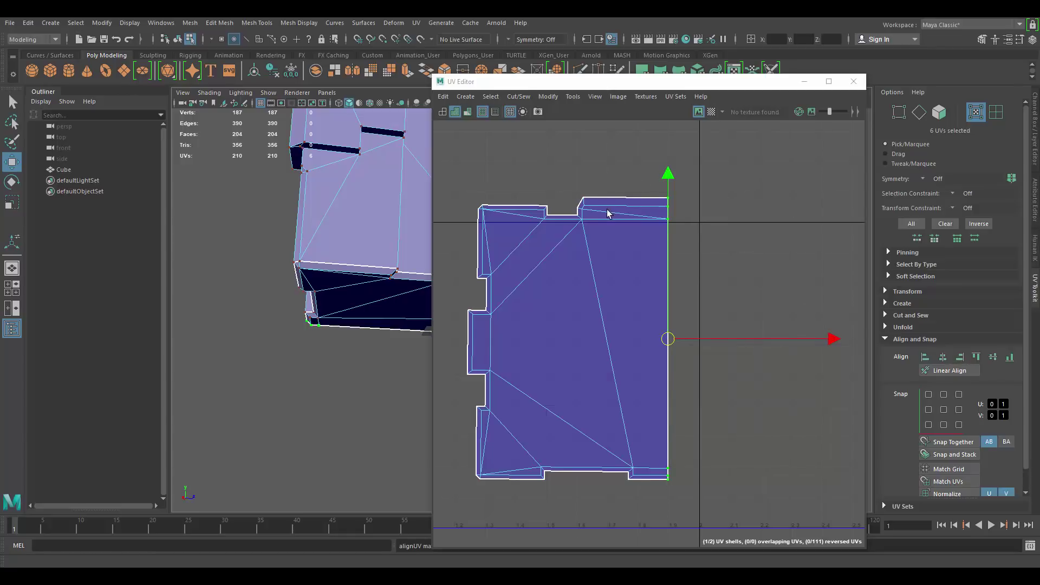
Step: Align the four inner corner UVs beside the notches on the underside shell's opposite side to their maximum U
{"action": "middle_click_drag", "start_coordinate": [627, 342], "coordinate": [652, 235], "text": "alt"}
{"action": "middle_click_drag", "start_coordinate": [569, 241], "coordinate": [599, 219], "text": "alt"}
{"action": "scroll", "coordinate": [599, 220], "scroll_direction": "up", "scroll_amount": 3}
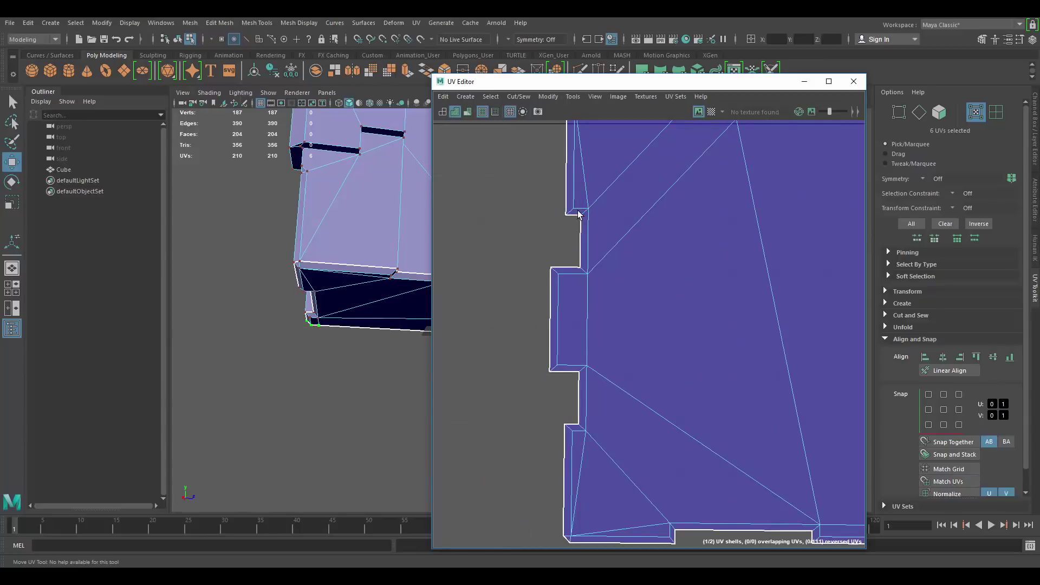
{"action": "middle_click_drag", "start_coordinate": [605, 335], "coordinate": [608, 249], "text": "alt"}
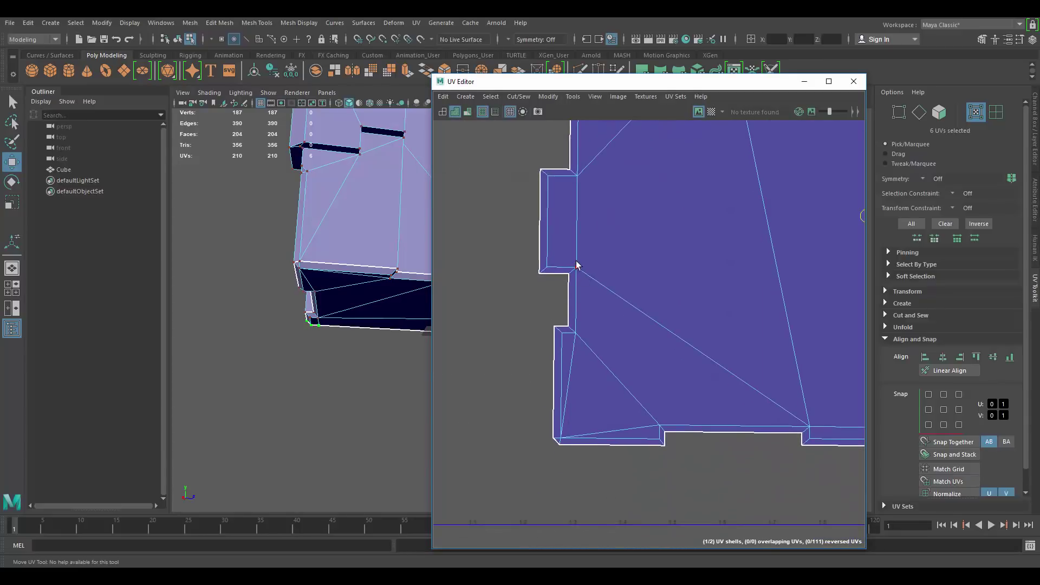
{"action": "left_click_drag", "start_coordinate": [587, 314], "coordinate": [591, 349]}
{"action": "middle_click_drag", "start_coordinate": [602, 201], "coordinate": [607, 314], "text": "alt"}
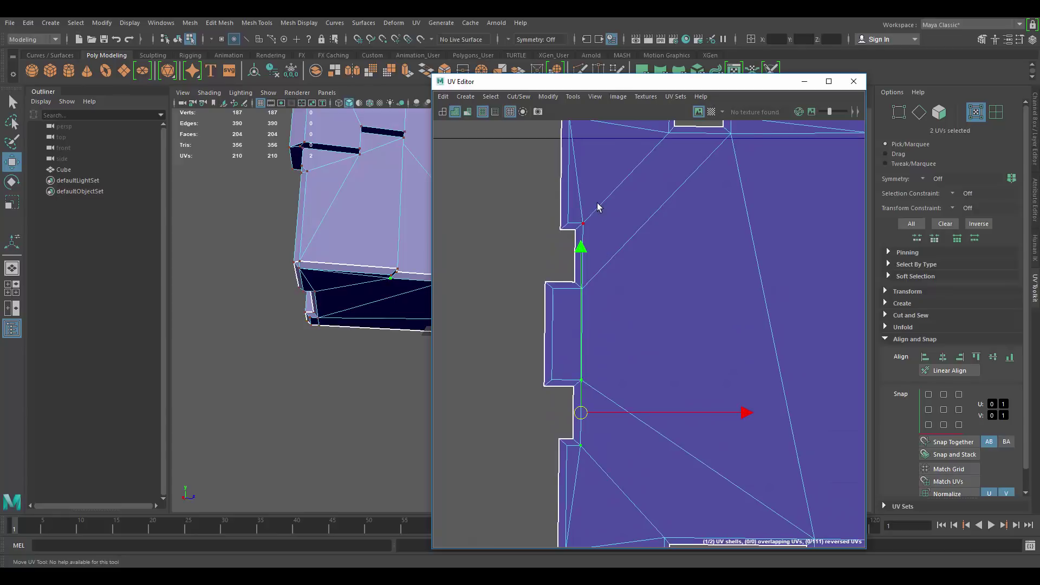
{"action": "left_click", "coordinate": [582, 219]}
{"action": "left_click", "coordinate": [526, 228]}
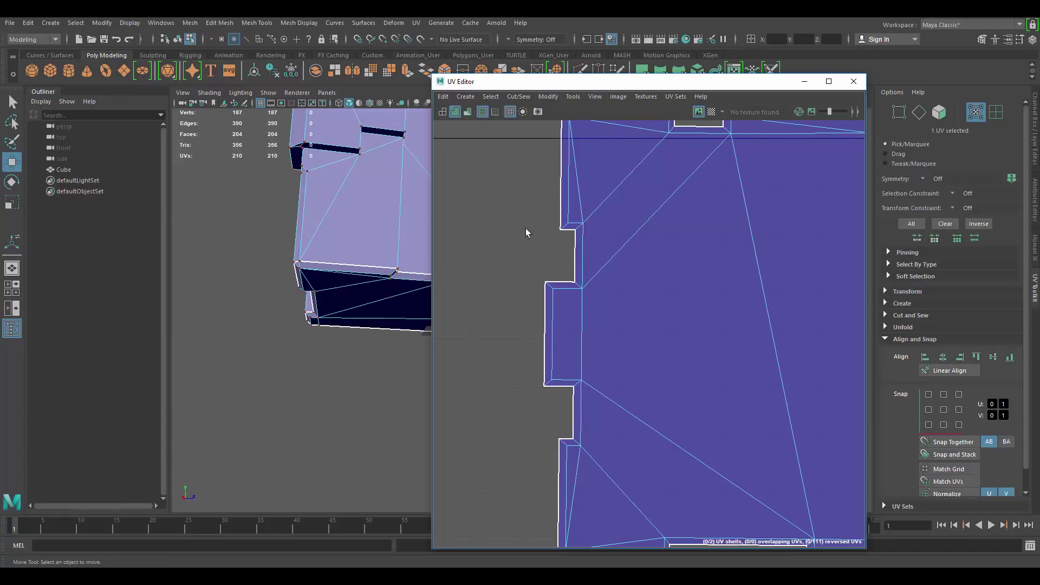
{"action": "left_click_drag", "start_coordinate": [581, 212], "coordinate": [597, 496]}
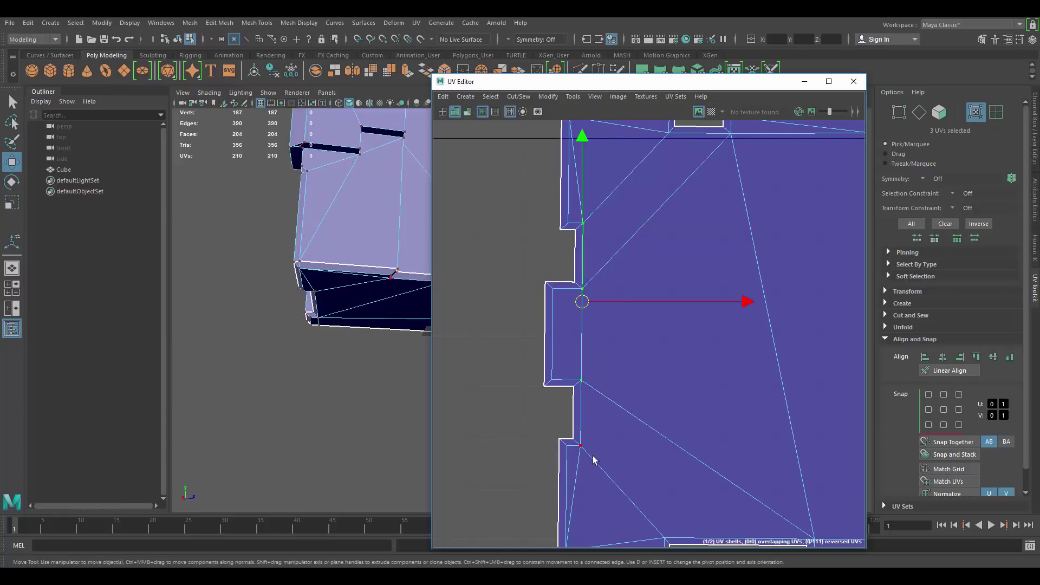
{"action": "left_click", "coordinate": [580, 445], "text": "shift"}
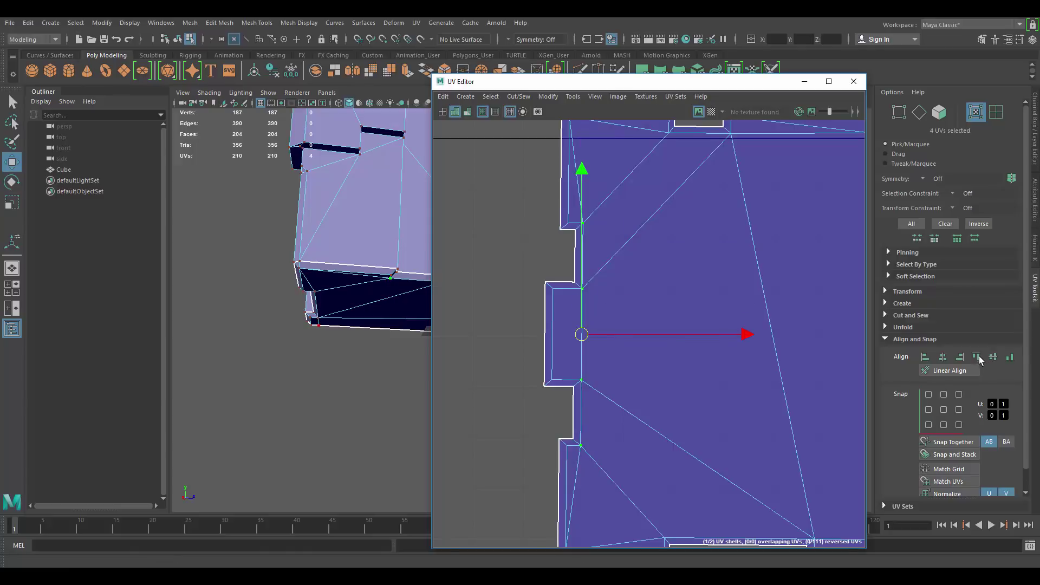
{"action": "left_click", "coordinate": [960, 357]}
{"action": "left_click", "coordinate": [562, 310]}
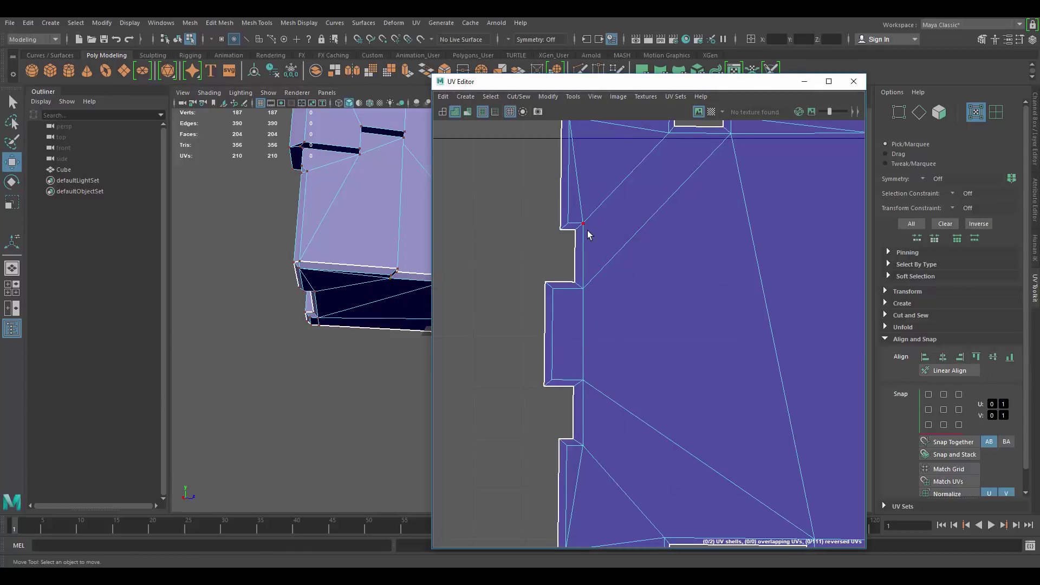
Step: Align the two outer corner UVs of the underside shell's middle tab to their maximum U, and likewise its two inset UVs
{"action": "left_click_drag", "start_coordinate": [524, 264], "coordinate": [552, 399]}
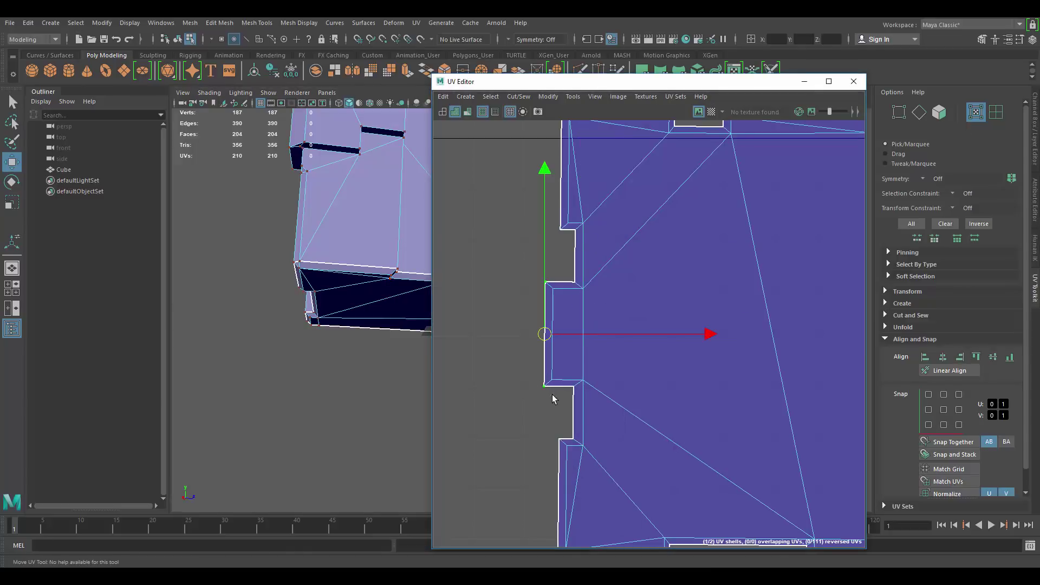
{"action": "key", "text": "g"}
{"action": "left_click", "coordinate": [516, 310]}
{"action": "left_click_drag", "start_coordinate": [549, 284], "coordinate": [559, 385]}
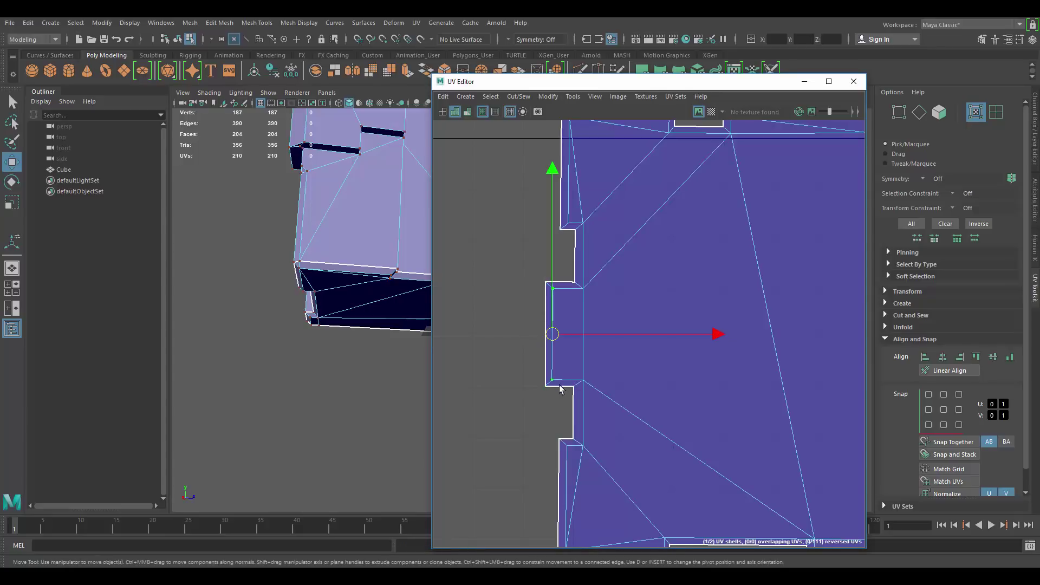
{"action": "left_click", "coordinate": [522, 340]}
Step: Examine the underside shell's outline for remaining uneven edges around its notches and tabs
{"action": "scroll", "coordinate": [597, 294], "scroll_direction": "down", "scroll_amount": 4}
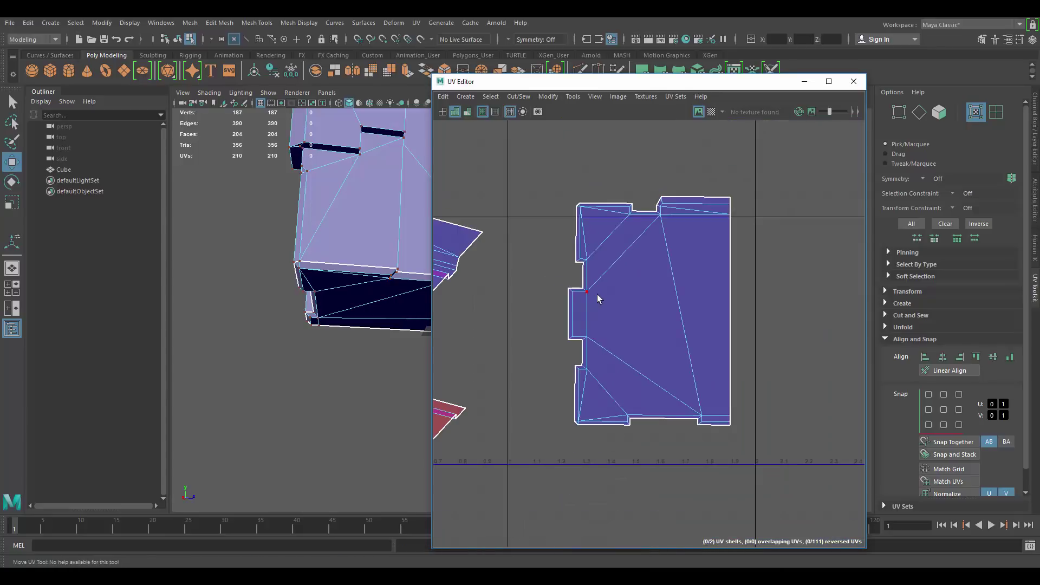
{"action": "scroll", "coordinate": [598, 296], "scroll_direction": "up", "scroll_amount": 2}
{"action": "middle_click_drag", "start_coordinate": [579, 366], "coordinate": [596, 281], "text": "alt"}
{"action": "scroll", "coordinate": [596, 281], "scroll_direction": "up", "scroll_amount": 2}
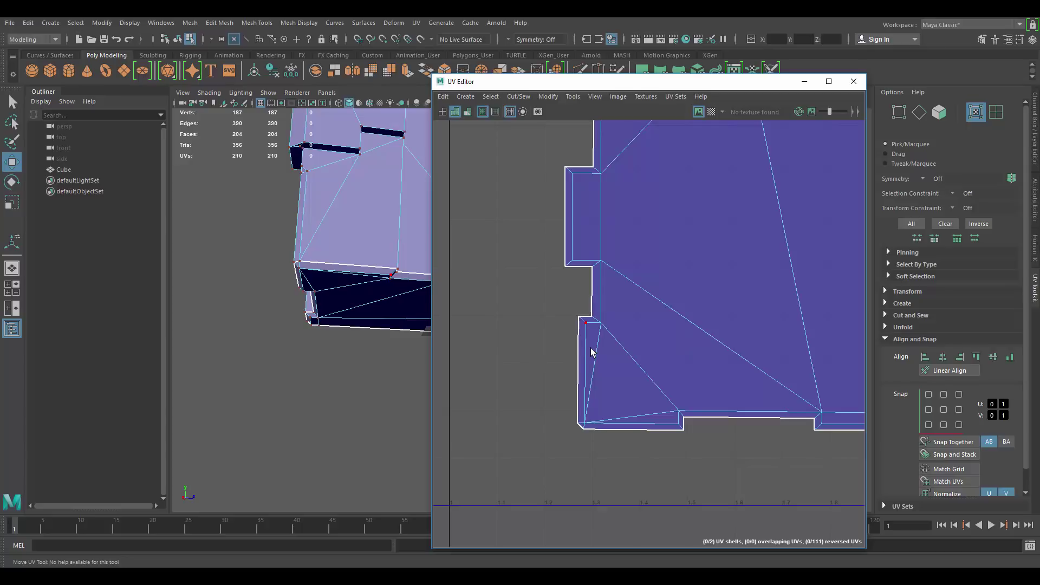
{"action": "scroll", "coordinate": [632, 242], "scroll_direction": "down", "scroll_amount": 3}
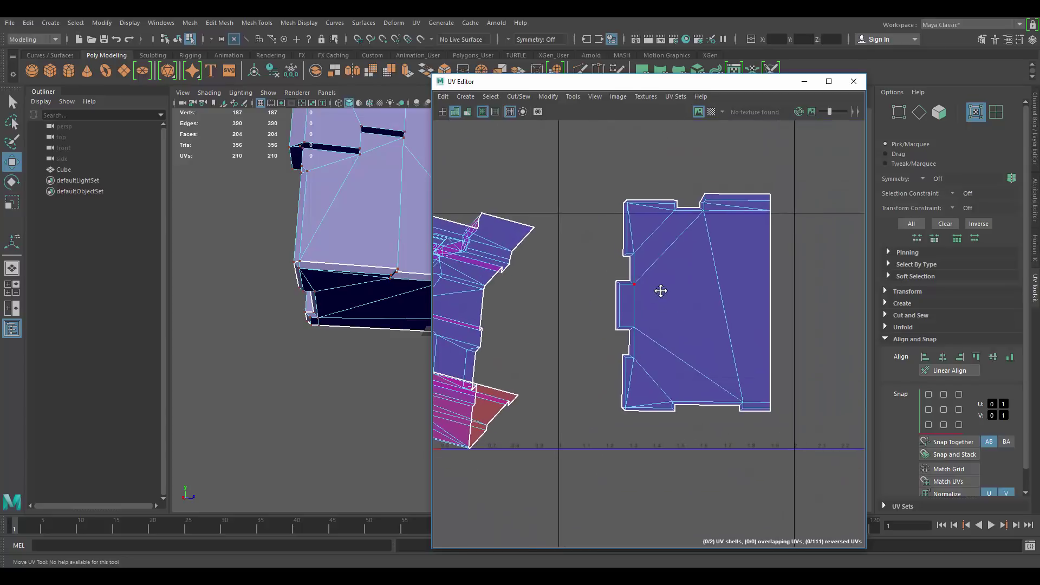
{"action": "scroll", "coordinate": [642, 224], "scroll_direction": "up", "scroll_amount": 2}
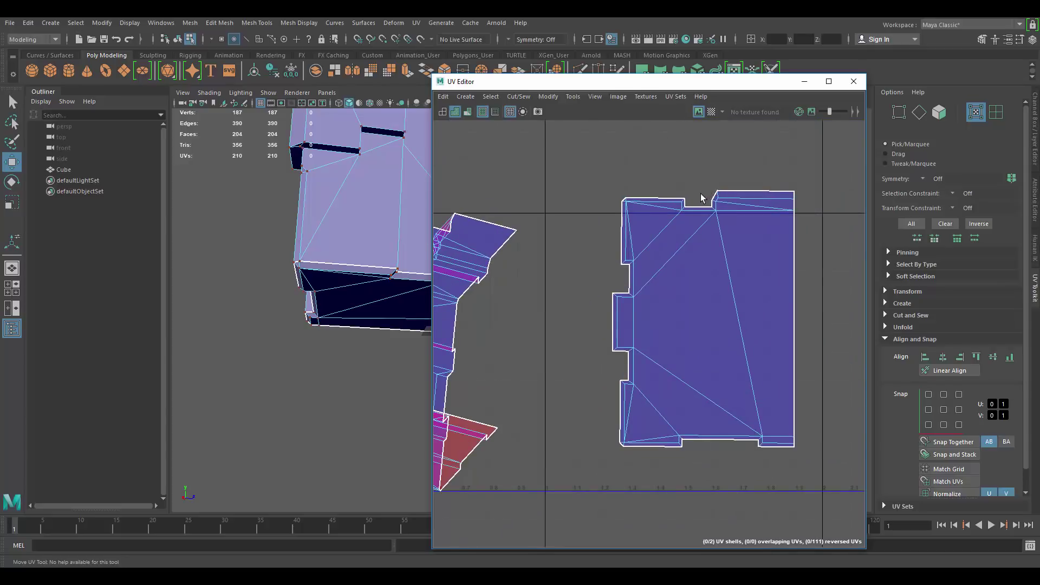
{"action": "scroll", "coordinate": [669, 232], "scroll_direction": "down", "scroll_amount": 3}
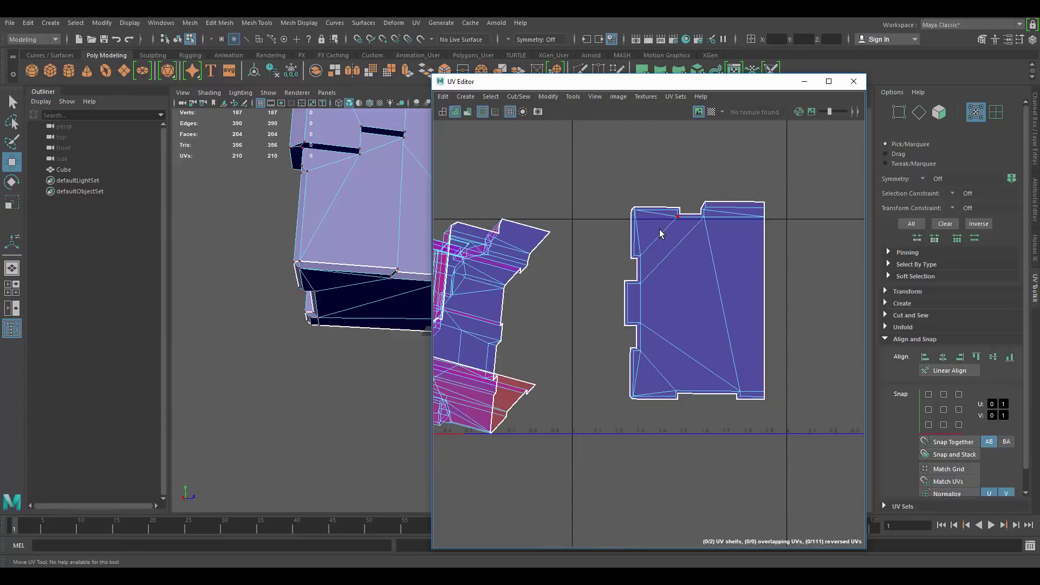
{"action": "scroll", "coordinate": [701, 231], "scroll_direction": "up", "scroll_amount": 4}
{"action": "left_click", "coordinate": [639, 211]}
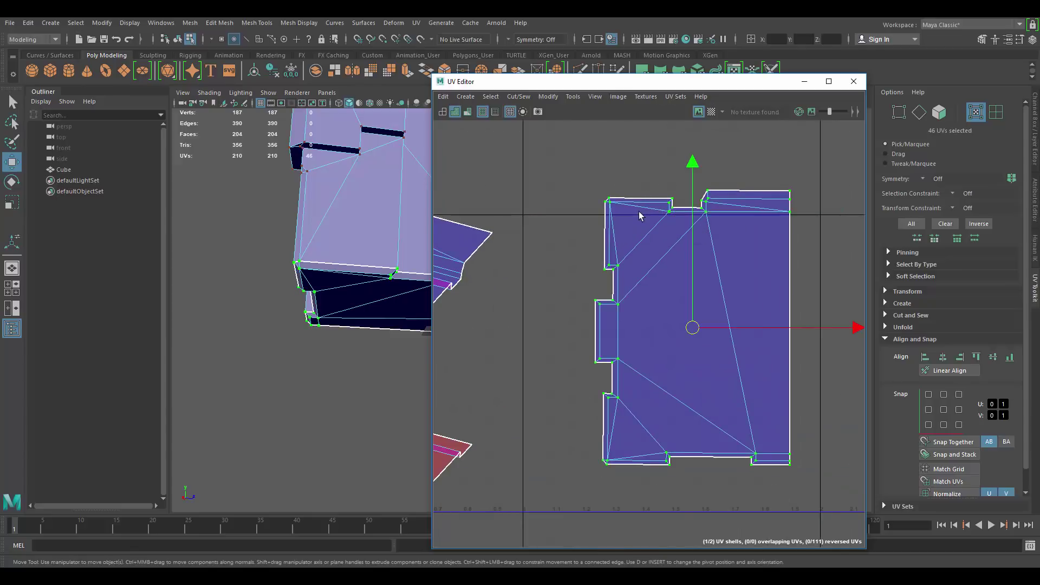
{"action": "scroll", "coordinate": [677, 269], "scroll_direction": "down", "scroll_amount": 3}
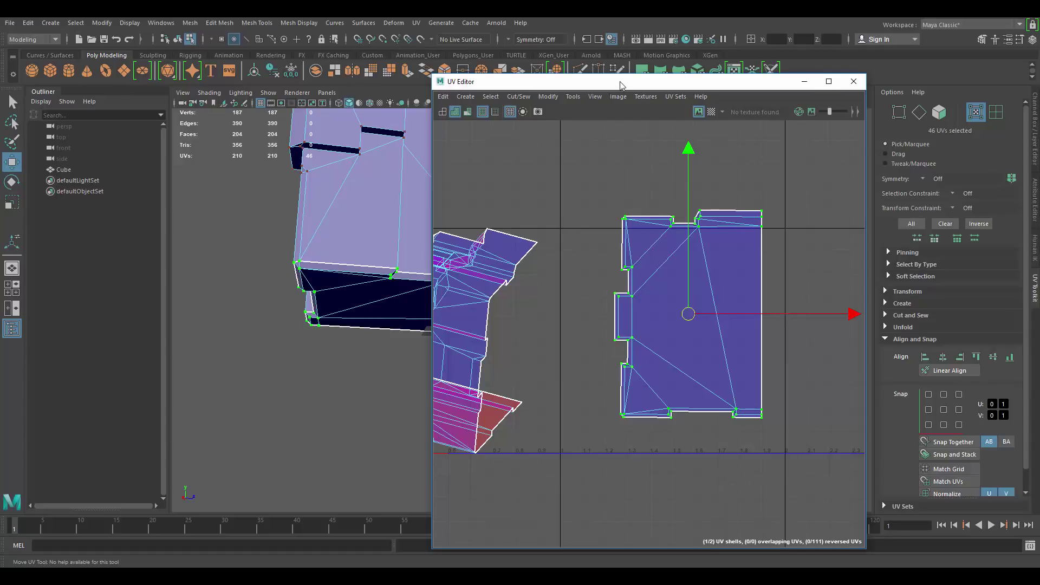
Step: Move the UV Editor window off the model and select the faces of the crate's recessed end panel
{"action": "left_click_drag", "start_coordinate": [621, 82], "coordinate": [673, 82]}
{"action": "scroll", "coordinate": [715, 247], "scroll_direction": "down", "scroll_amount": 2}
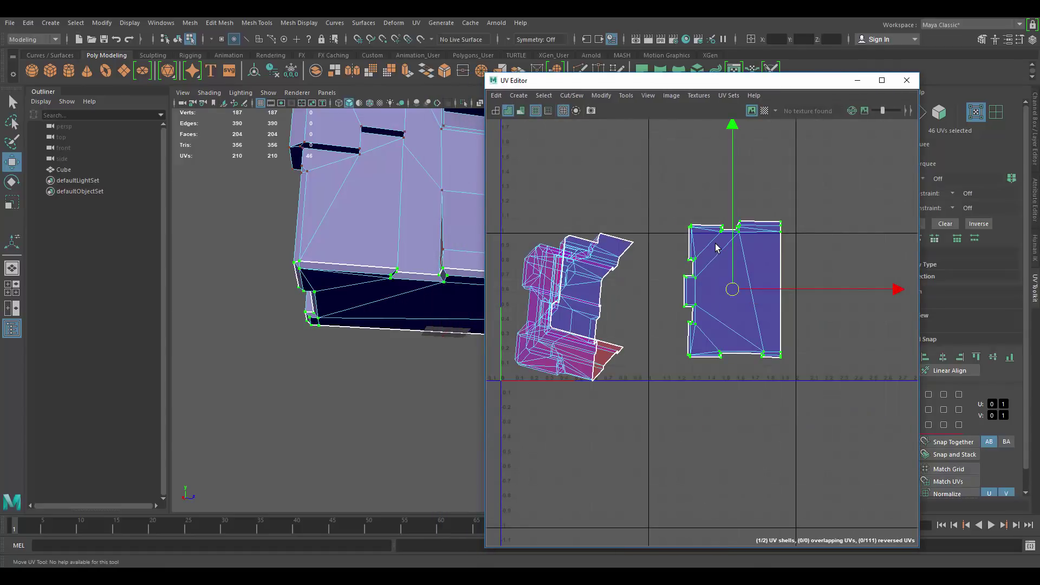
{"action": "middle_click_drag", "start_coordinate": [711, 244], "coordinate": [687, 251], "text": "alt"}
{"action": "scroll", "coordinate": [685, 264], "scroll_direction": "up", "scroll_amount": 1}
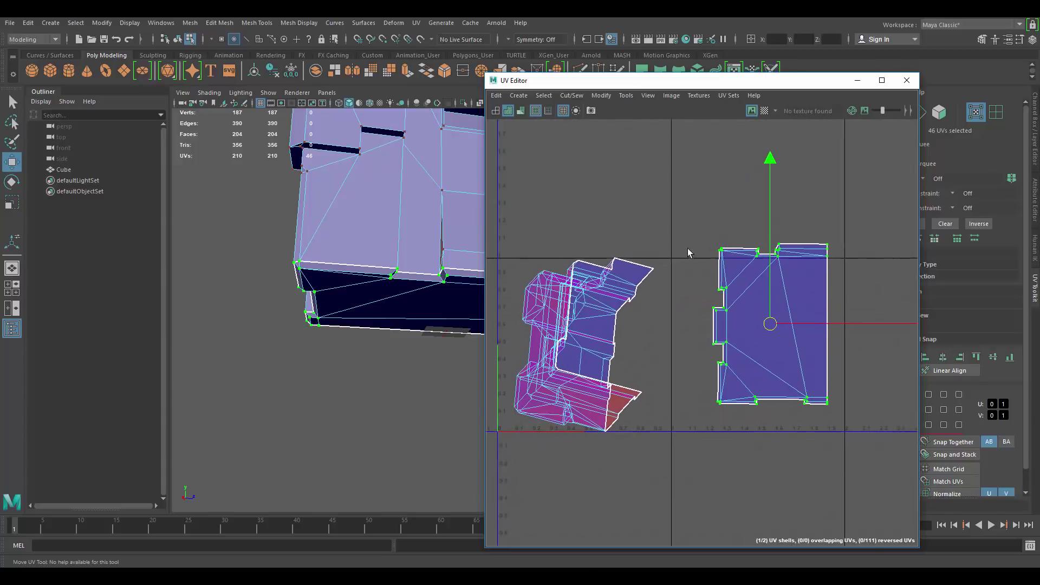
{"action": "left_click_drag", "start_coordinate": [682, 85], "coordinate": [741, 64]}
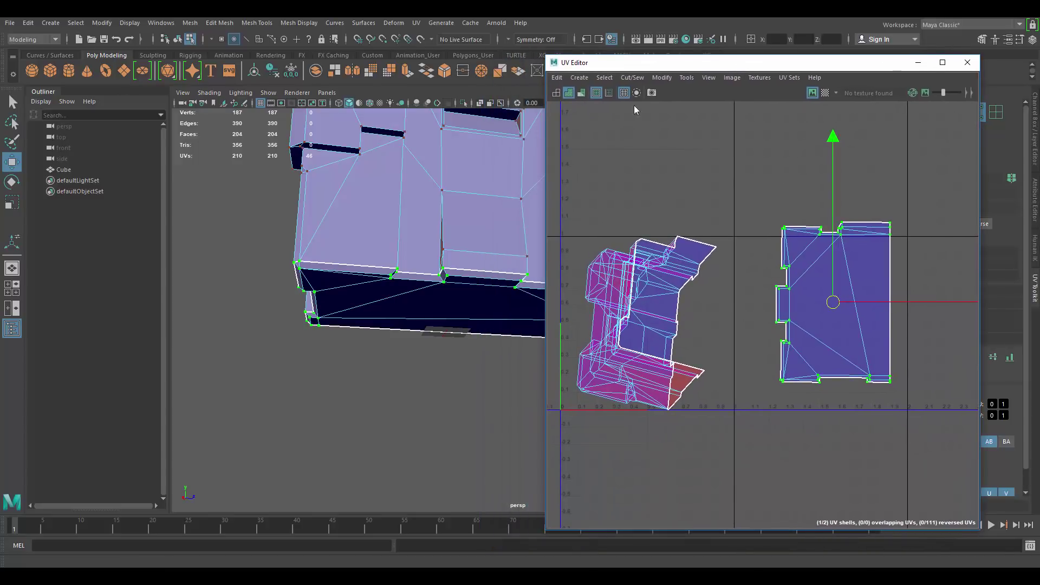
{"action": "left_click_drag", "start_coordinate": [385, 203], "coordinate": [394, 251], "text": "alt"}
{"action": "left_click", "coordinate": [352, 217]}
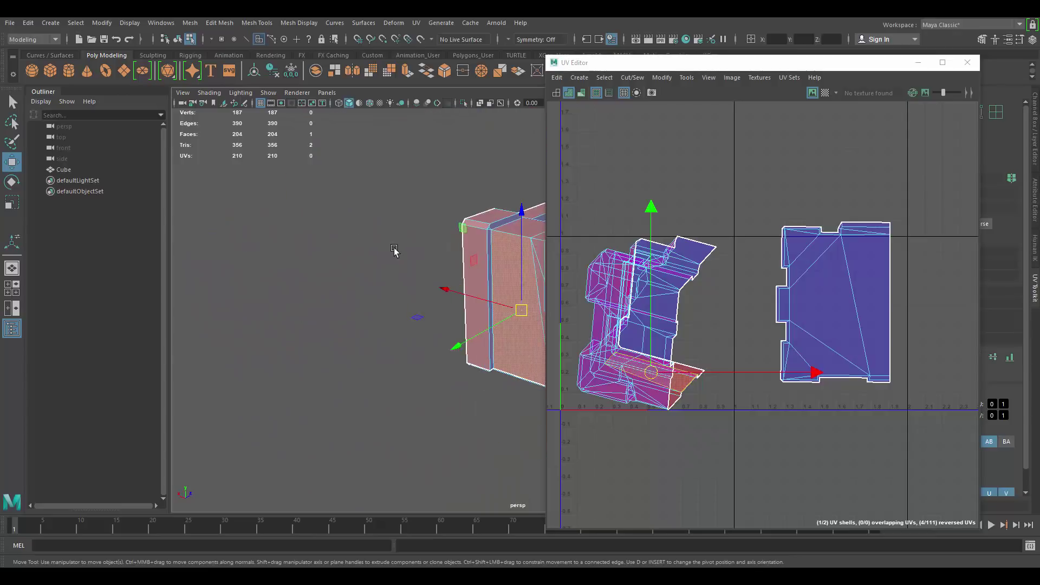
{"action": "middle_click_drag", "start_coordinate": [515, 251], "coordinate": [431, 206], "text": "alt"}
{"action": "left_click_drag", "start_coordinate": [432, 207], "coordinate": [581, 251], "text": "alt"}
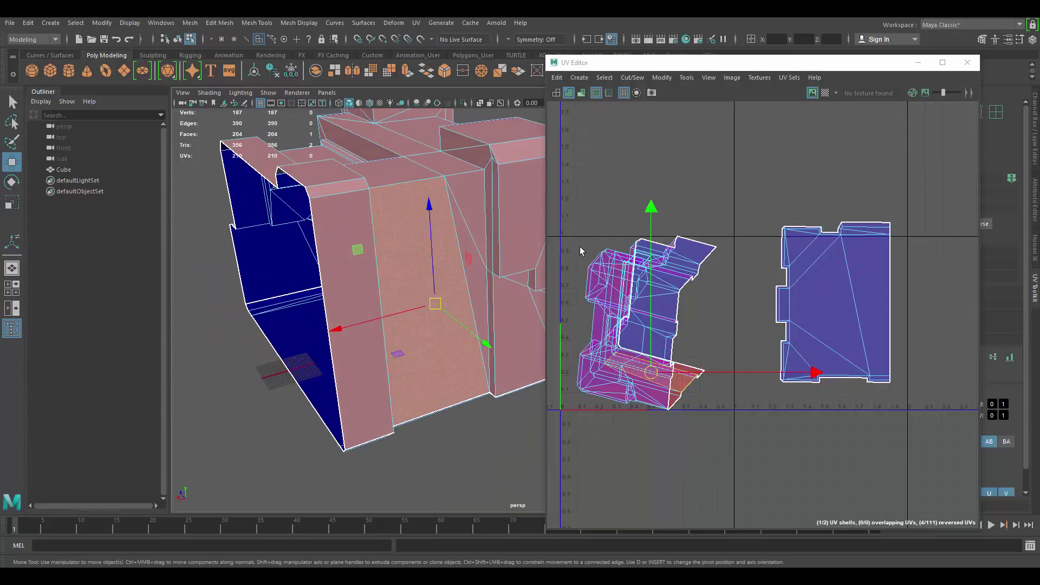
{"action": "left_click", "coordinate": [465, 197], "text": "shift"}
{"action": "mouse_move", "coordinate": [464, 196]}
{"action": "left_mouse_down", "text": "alt"}
{"action": "mouse_move", "coordinate": [527, 265]}
{"action": "mouse_move", "coordinate": [465, 271]}
{"action": "mouse_move", "coordinate": [397, 204]}
{"action": "mouse_move", "coordinate": [445, 202]}
{"action": "mouse_move", "coordinate": [428, 196]}
{"action": "mouse_move", "coordinate": [467, 189]}
{"action": "left_mouse_up", "text": "alt"}
Step: Apply a planar projection to the selected end panel faces and move their UV shell above the underside shell
{"action": "left_click_drag", "start_coordinate": [610, 68], "coordinate": [620, 137]}
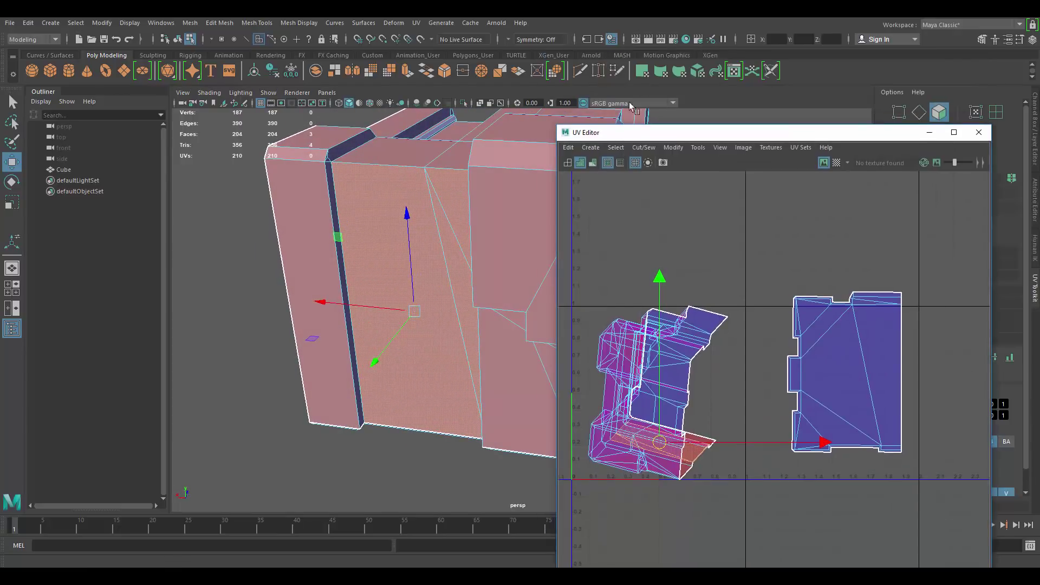
{"action": "left_click", "coordinate": [642, 71]}
{"action": "left_click_drag", "start_coordinate": [665, 395], "coordinate": [791, 186]}
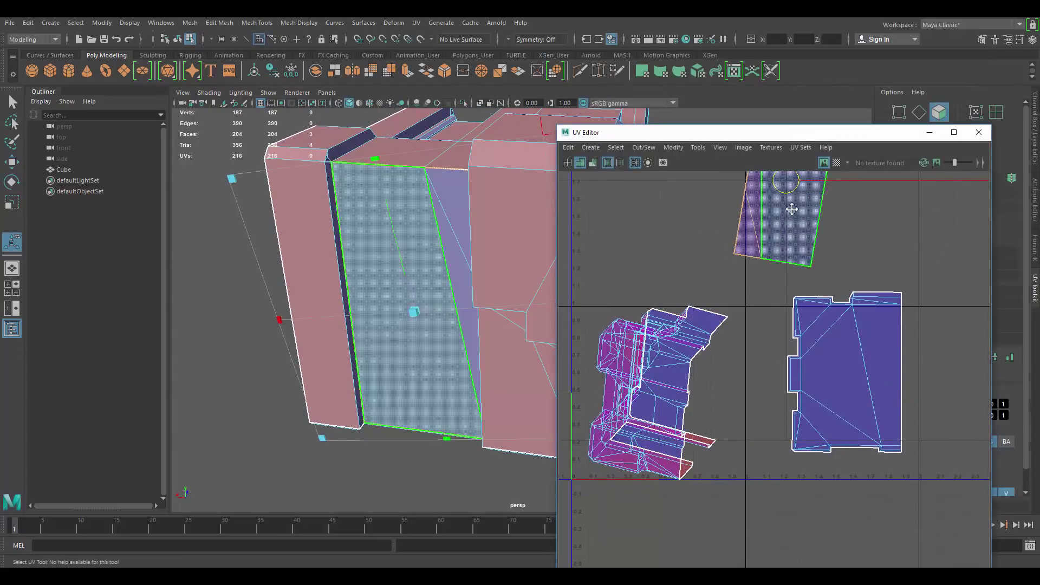
{"action": "middle_click_drag", "start_coordinate": [791, 210], "coordinate": [742, 278], "text": "alt"}
Step: Rotate the end panel's UV shell until its long sides are upright
{"action": "key", "text": "e"}
{"action": "left_click", "coordinate": [798, 274]}
{"action": "right_click_drag", "start_coordinate": [706, 226], "coordinate": [743, 222]}
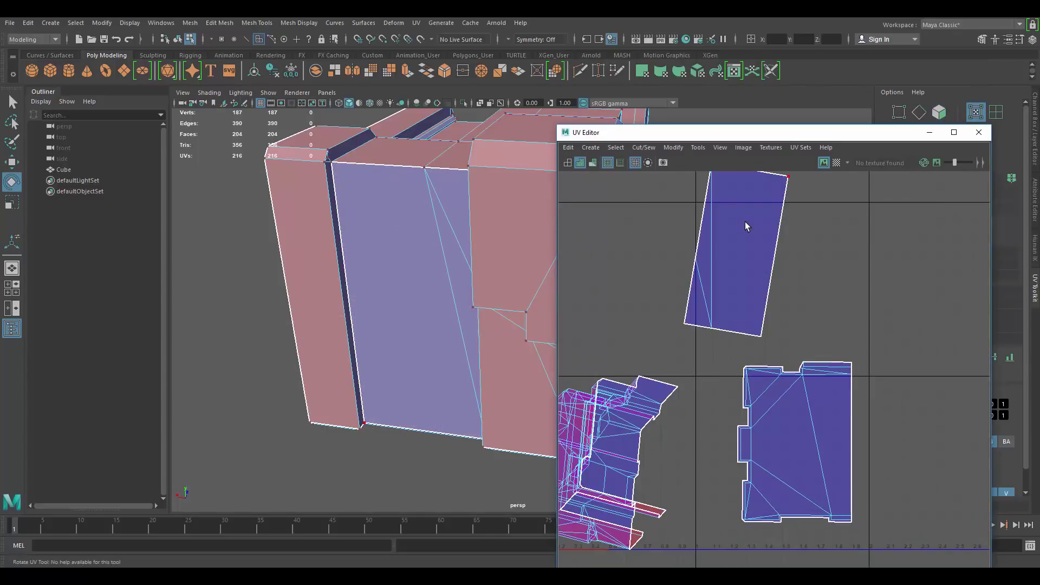
{"action": "double_click", "coordinate": [745, 223]}
{"action": "left_click_drag", "start_coordinate": [889, 200], "coordinate": [865, 187]}
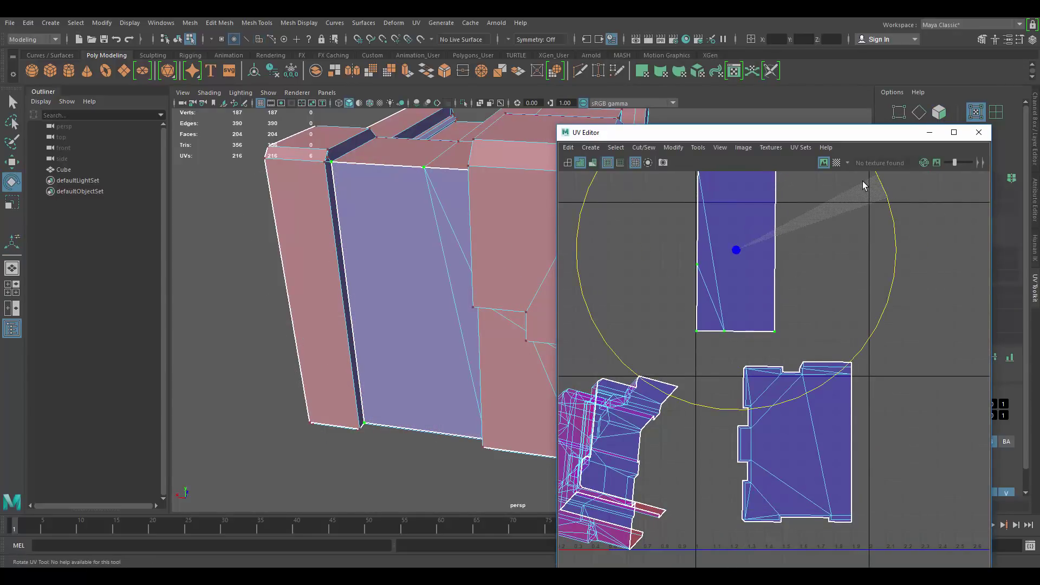
{"action": "key", "text": "w"}
{"action": "left_click", "coordinate": [815, 283]}
{"action": "scroll", "coordinate": [788, 252], "scroll_direction": "down", "scroll_amount": 1}
{"action": "middle_click_drag", "start_coordinate": [785, 239], "coordinate": [776, 285], "text": "alt"}
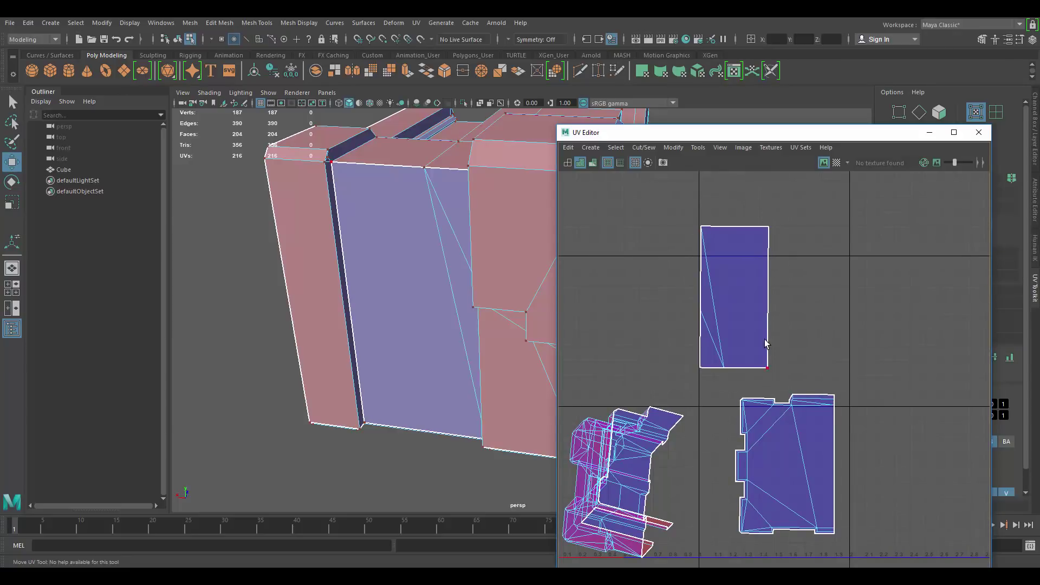
Step: Select the thin strip faces that run up the end panel's edge and along the side of the raised corner block
{"action": "left_click_drag", "start_coordinate": [451, 205], "coordinate": [477, 218], "text": "alt"}
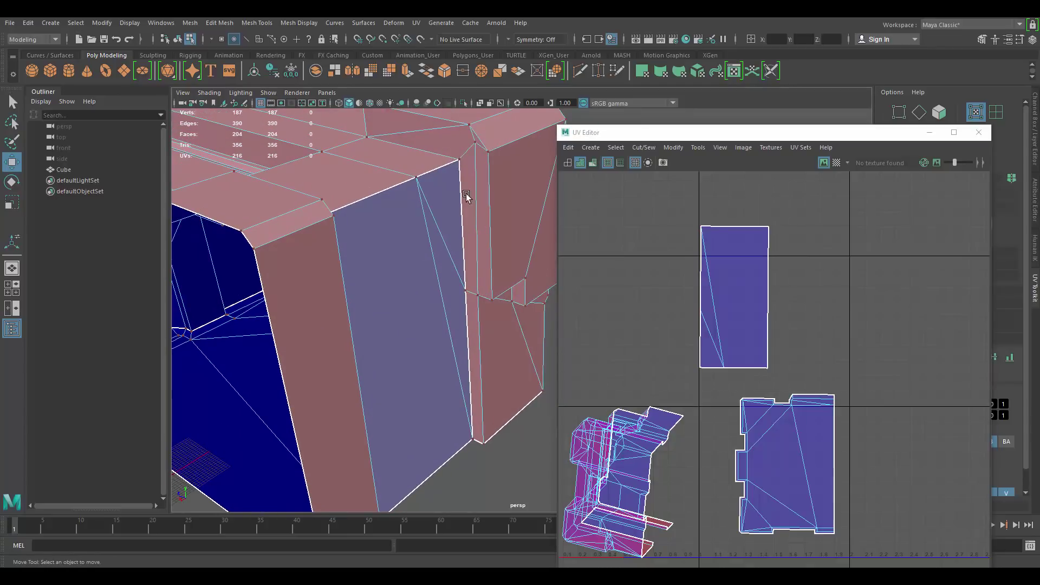
{"action": "right_click_drag", "start_coordinate": [467, 196], "coordinate": [468, 163]}
{"action": "left_click_drag", "start_coordinate": [478, 196], "coordinate": [497, 267], "text": "alt"}
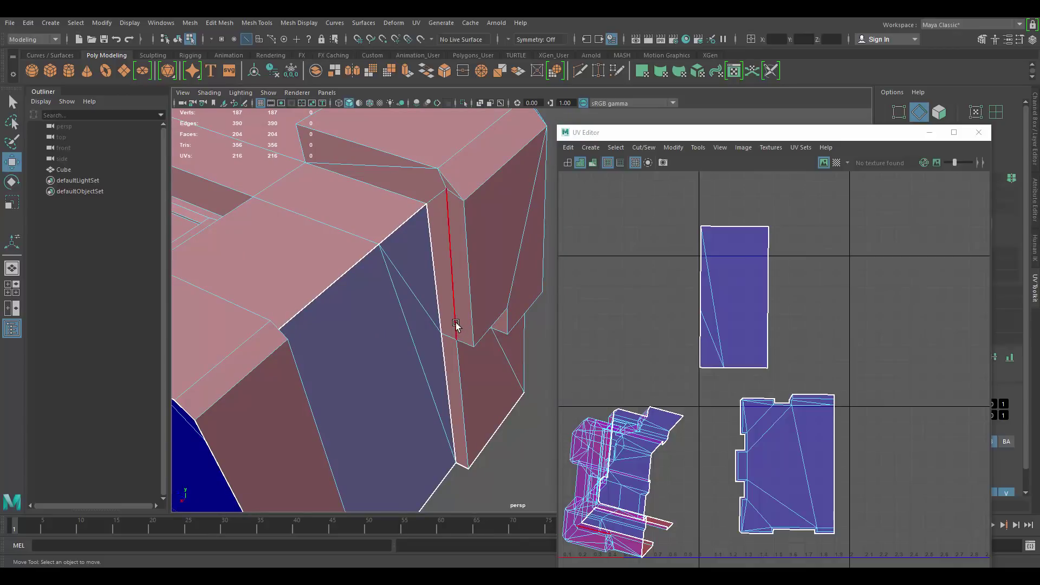
{"action": "left_click_drag", "start_coordinate": [491, 392], "coordinate": [457, 394], "text": "alt"}
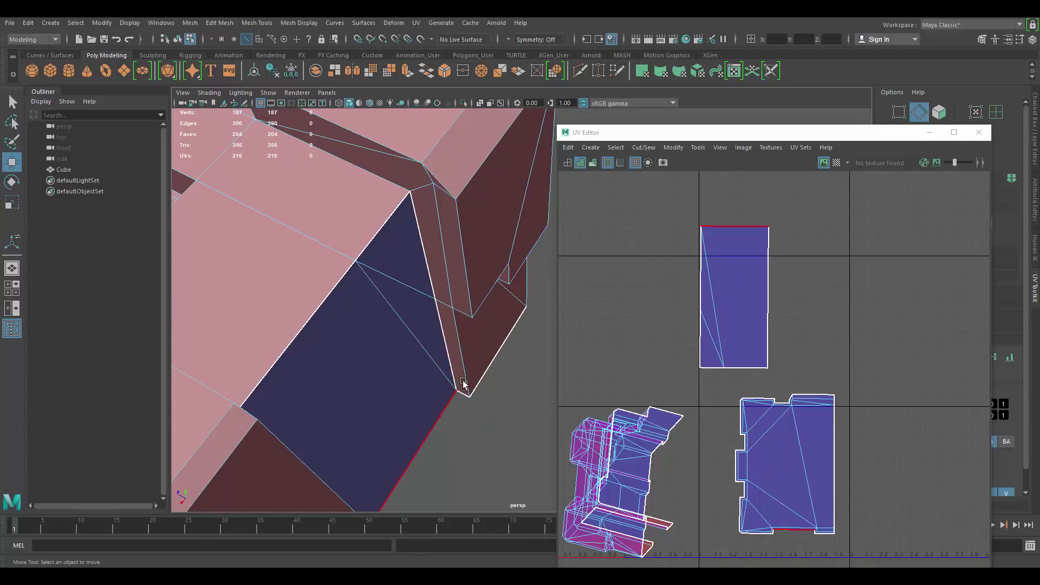
{"action": "left_click_drag", "start_coordinate": [448, 284], "coordinate": [451, 259], "text": "alt"}
{"action": "double_click", "coordinate": [449, 250]}
{"action": "left_click", "coordinate": [450, 249]}
{"action": "left_click", "coordinate": [468, 260], "text": "shift"}
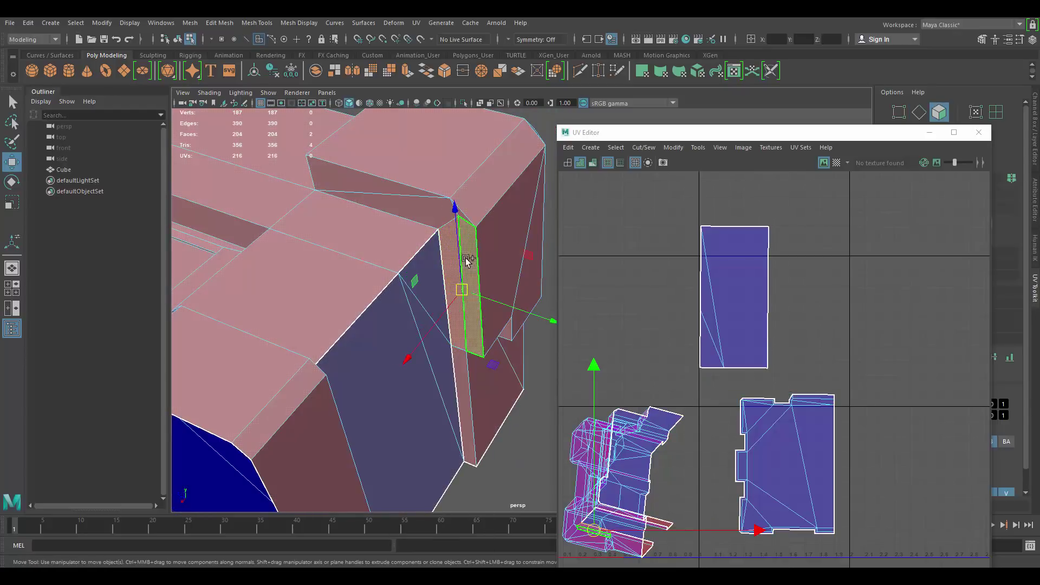
{"action": "left_click", "coordinate": [465, 368], "text": "shift"}
{"action": "left_click", "coordinate": [426, 207], "text": "shift"}
{"action": "left_click", "coordinate": [395, 187], "text": "shift"}
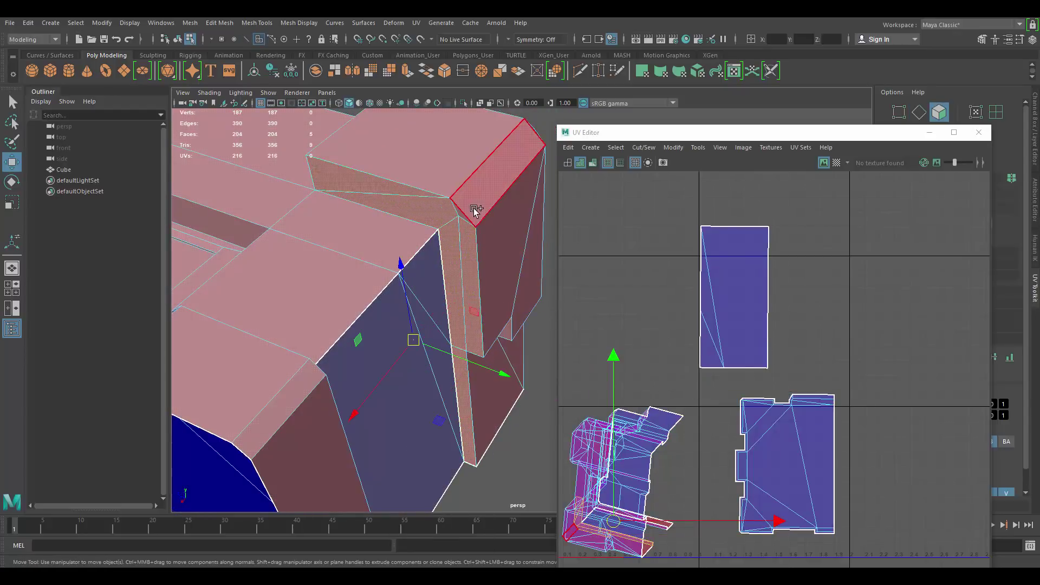
{"action": "left_click_drag", "start_coordinate": [486, 246], "coordinate": [406, 212], "text": "alt"}
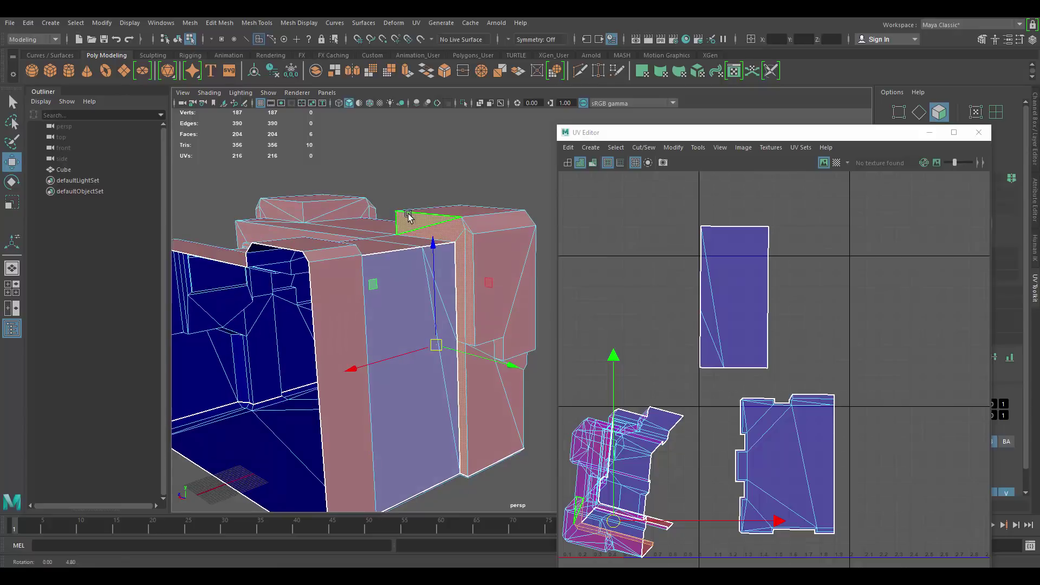
{"action": "left_click_drag", "start_coordinate": [465, 257], "coordinate": [544, 247], "text": "alt"}
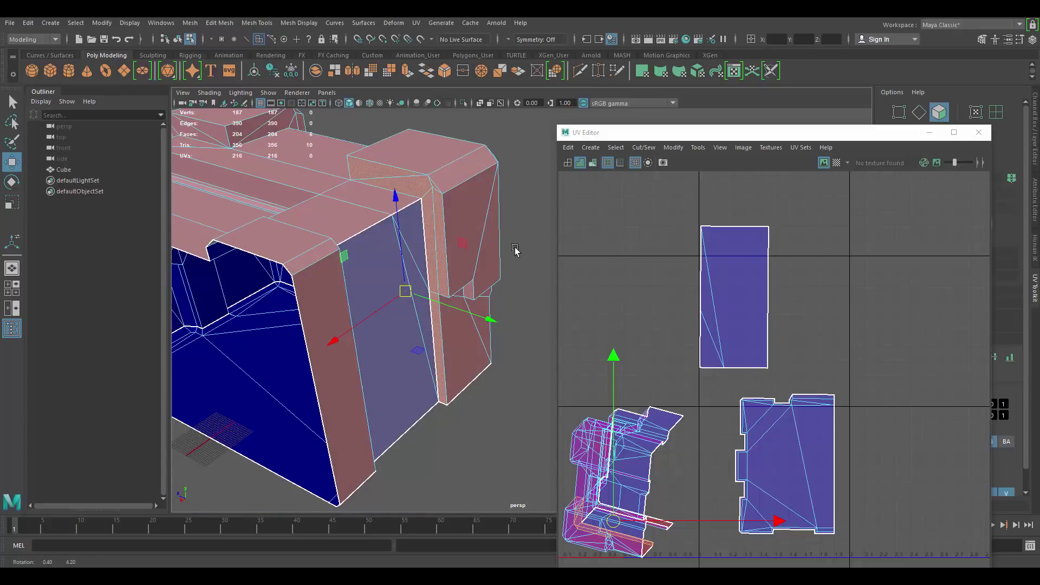
Step: Apply a planar projection to the selected strip faces and place their L-shaped UV shell beside the end panel's shell
{"action": "left_click", "coordinate": [642, 72]}
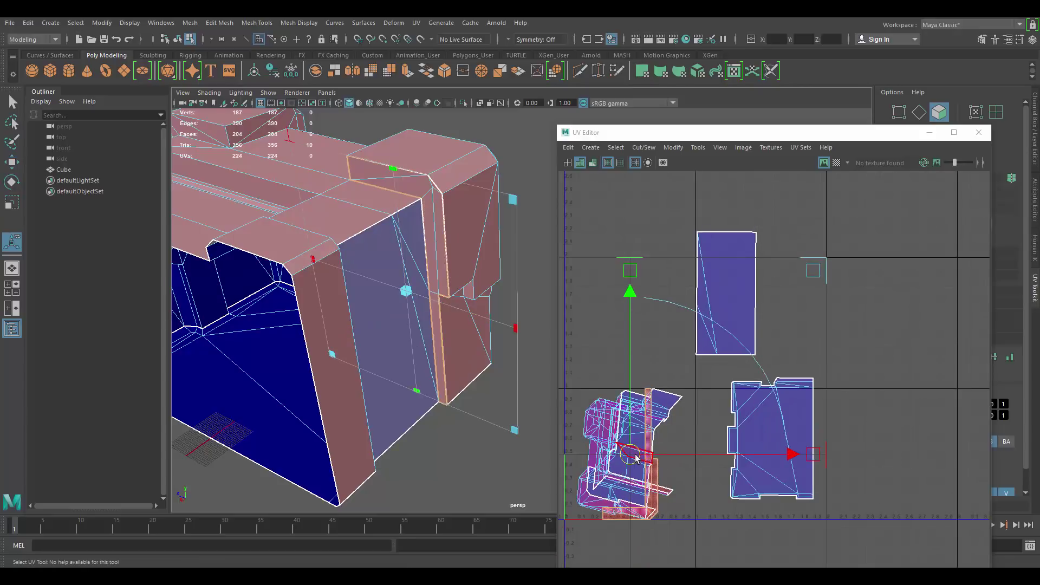
{"action": "left_click_drag", "start_coordinate": [635, 453], "coordinate": [802, 283]}
{"action": "left_click", "coordinate": [872, 253]}
{"action": "scroll", "coordinate": [835, 251], "scroll_direction": "up", "scroll_amount": 2}
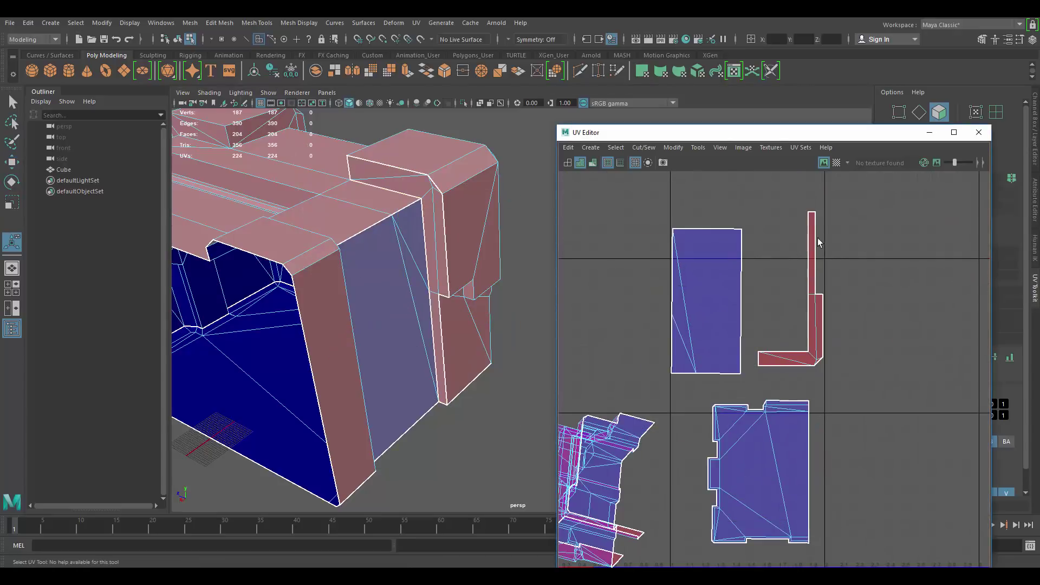
{"action": "middle_click_drag", "start_coordinate": [791, 295], "coordinate": [773, 312], "text": "alt"}
{"action": "scroll", "coordinate": [777, 249], "scroll_direction": "up", "scroll_amount": 2}
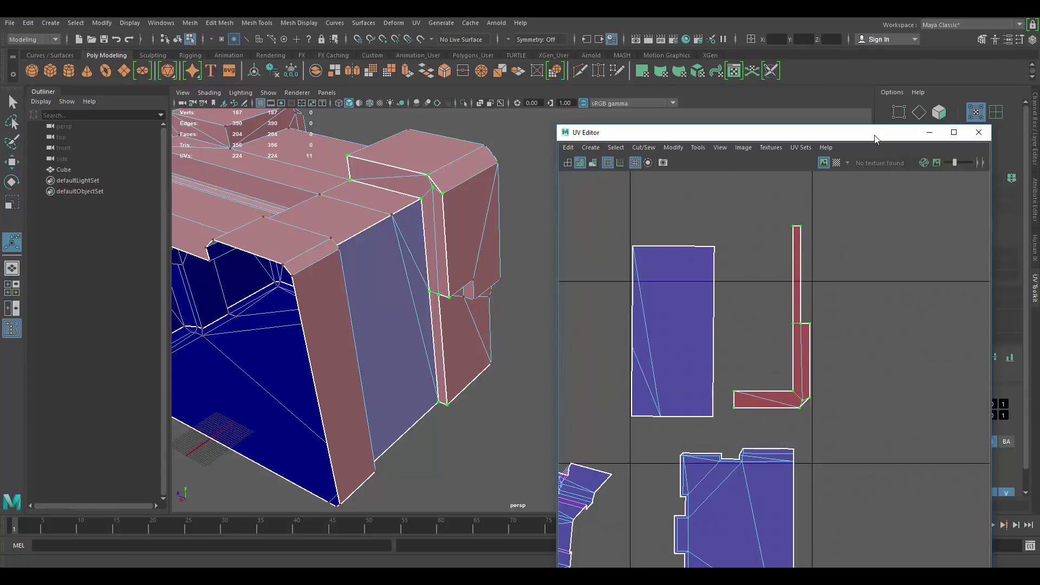
{"action": "left_click_drag", "start_coordinate": [865, 133], "coordinate": [875, 93]}
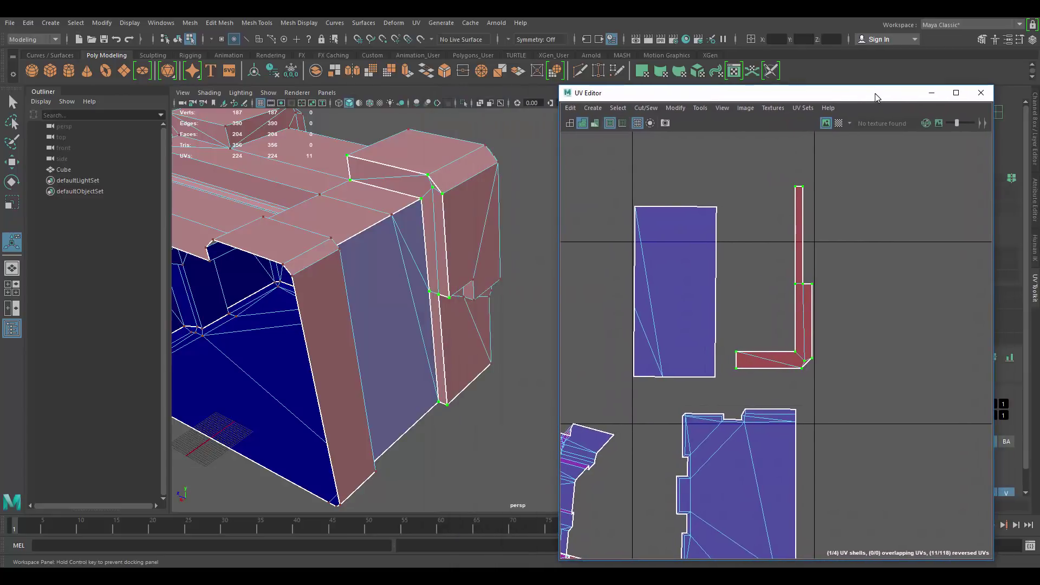
{"action": "left_click", "coordinate": [857, 191]}
{"action": "left_click_drag", "start_coordinate": [721, 90], "coordinate": [740, 85]}
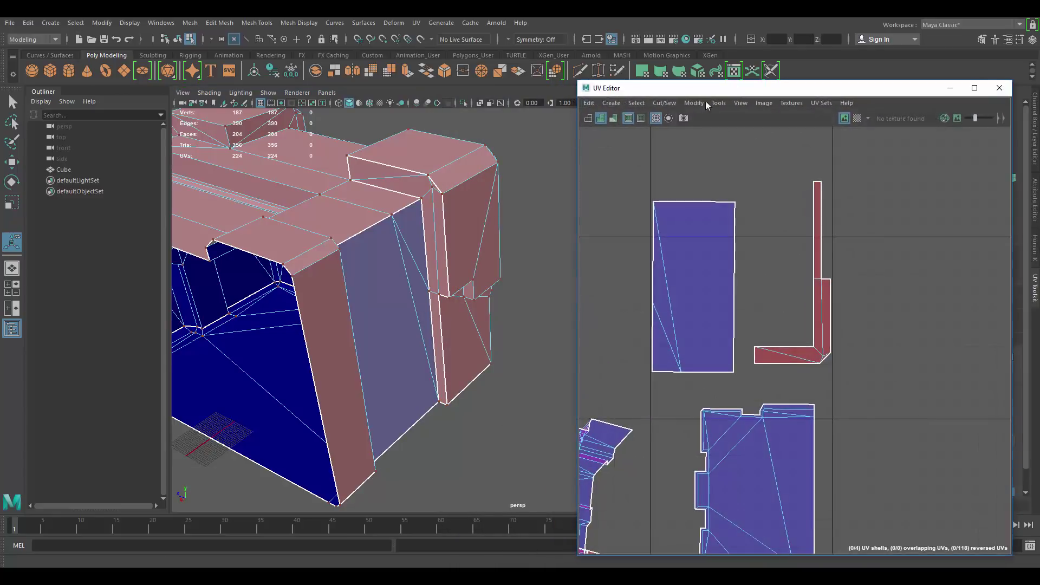
{"action": "scroll", "coordinate": [449, 222], "scroll_direction": "down", "scroll_amount": 5}
{"action": "middle_click_drag", "start_coordinate": [449, 222], "coordinate": [428, 194], "text": "alt"}
{"action": "scroll", "coordinate": [430, 197], "scroll_direction": "up", "scroll_amount": 4}
{"action": "scroll", "coordinate": [769, 291], "scroll_direction": "down", "scroll_amount": 4}
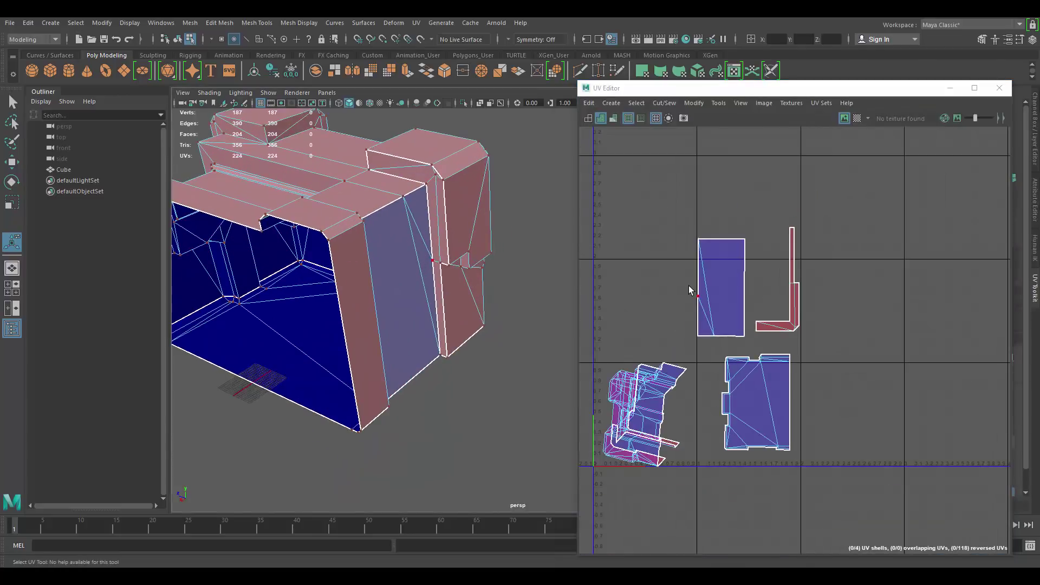
{"action": "middle_click_drag", "start_coordinate": [690, 290], "coordinate": [755, 260], "text": "alt"}
{"action": "left_click_drag", "start_coordinate": [442, 206], "coordinate": [458, 185], "text": "alt"}
{"action": "left_click", "coordinate": [420, 159]}
{"action": "left_click", "coordinate": [442, 168]}
{"action": "left_click", "coordinate": [457, 182], "text": "shift"}
{"action": "left_click", "coordinate": [469, 206], "text": "shift"}
{"action": "right_click_drag", "start_coordinate": [443, 185], "coordinate": [442, 160]}
{"action": "left_click", "coordinate": [443, 197]}
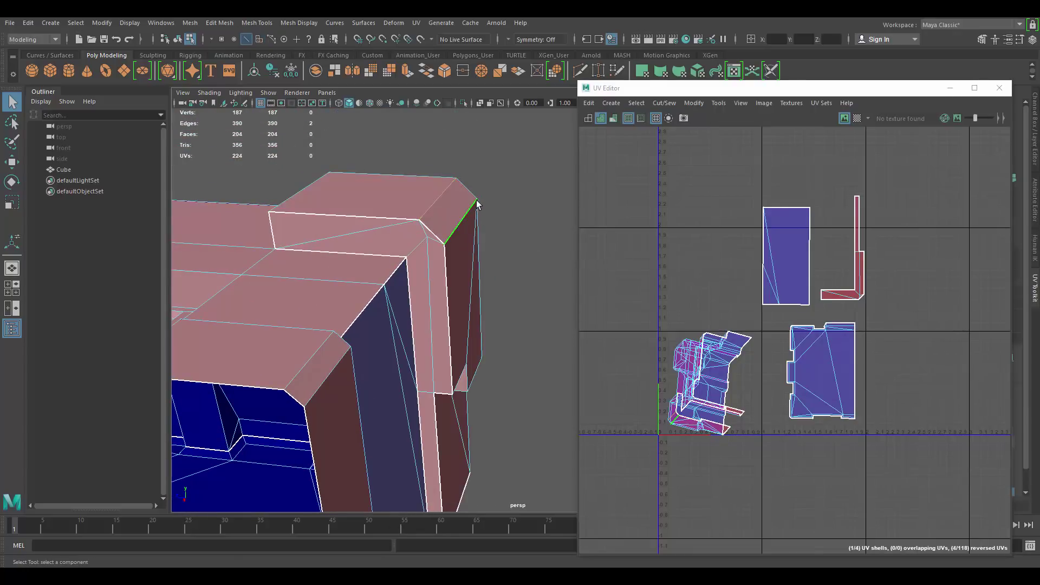
{"action": "left_click_drag", "start_coordinate": [477, 203], "coordinate": [462, 164], "text": "alt"}
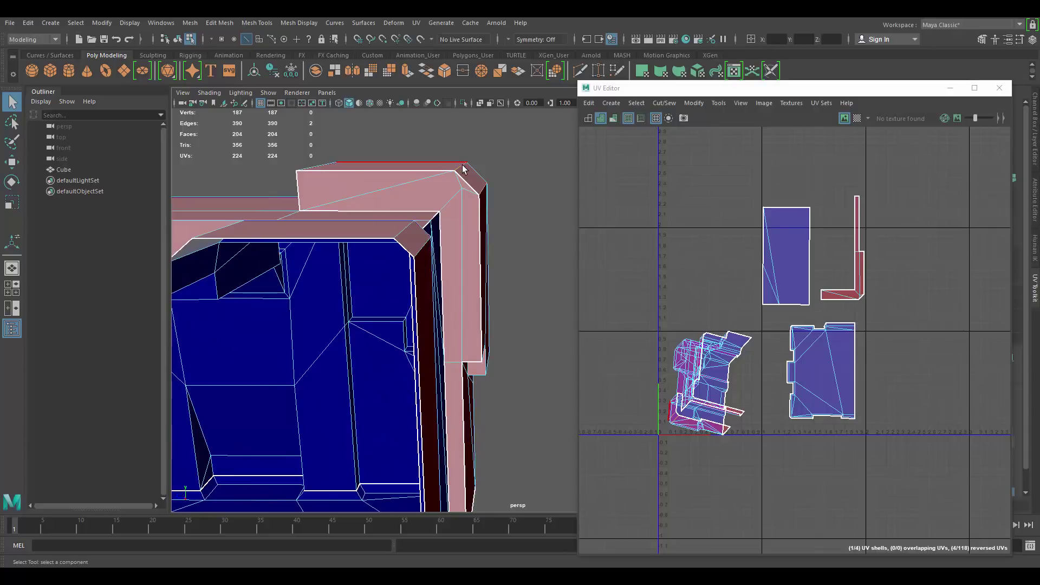
Step: Select all outer faces of the raised corner block, including its top, both sides and bevelled edges
{"action": "right_click_drag", "start_coordinate": [433, 172], "coordinate": [431, 198]}
{"action": "left_click_drag", "start_coordinate": [430, 198], "coordinate": [427, 187], "text": "alt"}
{"action": "left_click", "coordinate": [431, 224]}
{"action": "left_click", "coordinate": [444, 250], "text": "shift"}
{"action": "left_click_drag", "start_coordinate": [445, 270], "coordinate": [422, 257], "text": "alt"}
{"action": "left_click", "coordinate": [446, 257], "text": "shift"}
{"action": "left_click_drag", "start_coordinate": [469, 230], "coordinate": [480, 210], "text": "alt"}
{"action": "middle_click_drag", "start_coordinate": [481, 216], "coordinate": [413, 262], "text": "alt"}
{"action": "left_click", "coordinate": [412, 243], "text": "shift"}
{"action": "left_click", "coordinate": [411, 203], "text": "shift"}
{"action": "left_click", "coordinate": [447, 187], "text": "shift"}
{"action": "left_click", "coordinate": [461, 241], "text": "shift"}
{"action": "left_click", "coordinate": [502, 255], "text": "shift"}
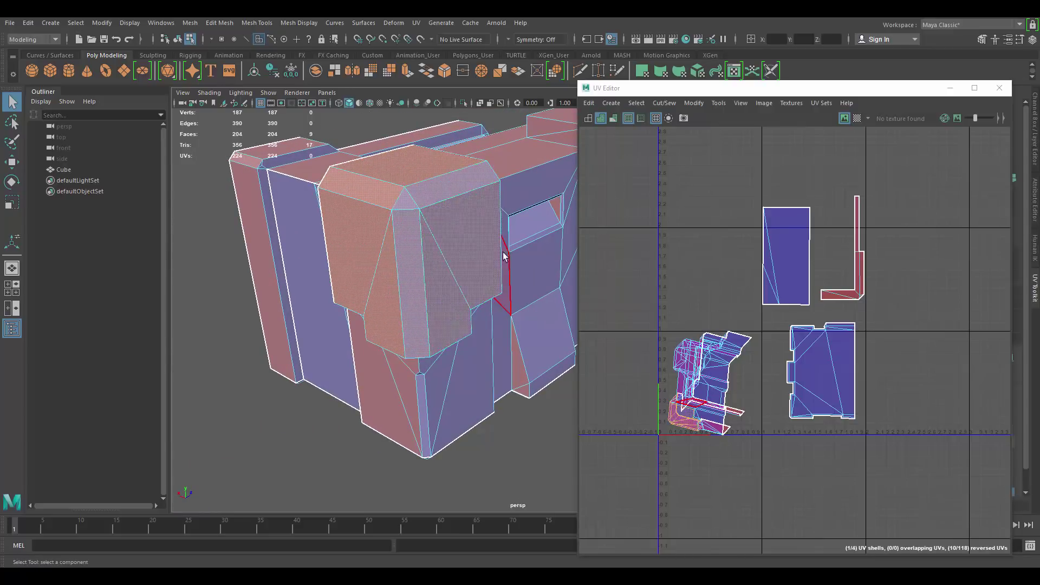
Step: Apply a planar projection to the selected corner block faces and place their UV shell to the left of the end panel's shell
{"action": "left_click_drag", "start_coordinate": [502, 254], "coordinate": [379, 238], "text": "alt"}
{"action": "left_click", "coordinate": [643, 71]}
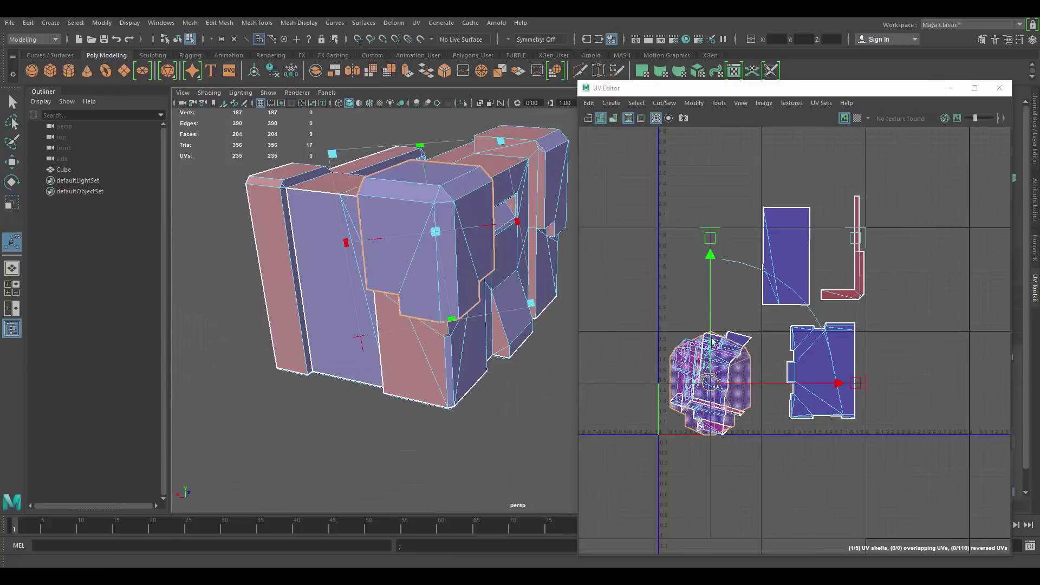
{"action": "left_click_drag", "start_coordinate": [717, 389], "coordinate": [677, 228]}
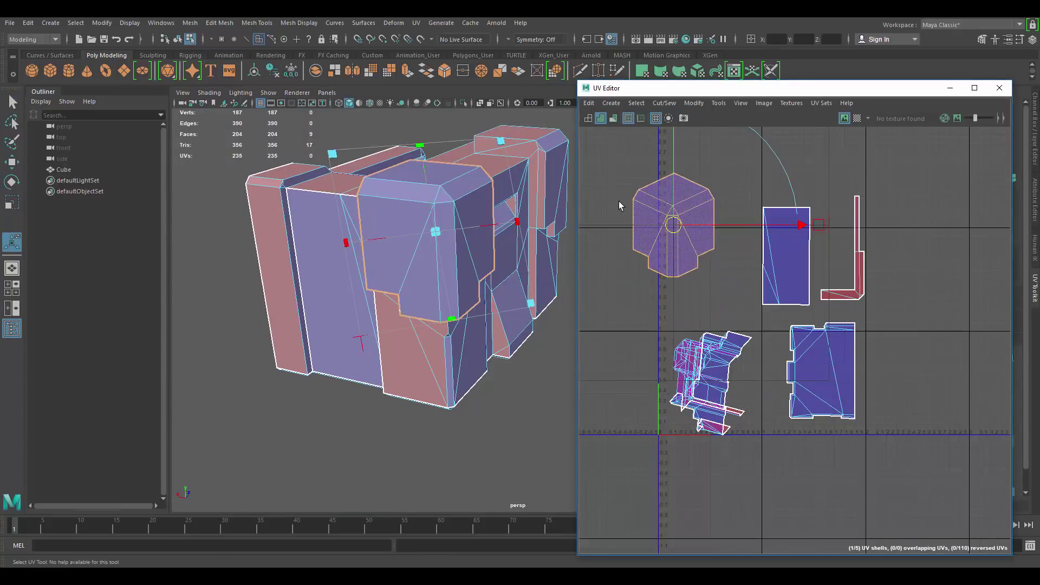
Step: Unfold the corner block's UV shell, rotate it upright and place it beside the end panel's shell
{"action": "right_click_drag", "start_coordinate": [620, 202], "coordinate": [645, 201]}
{"action": "left_click", "coordinate": [677, 206]}
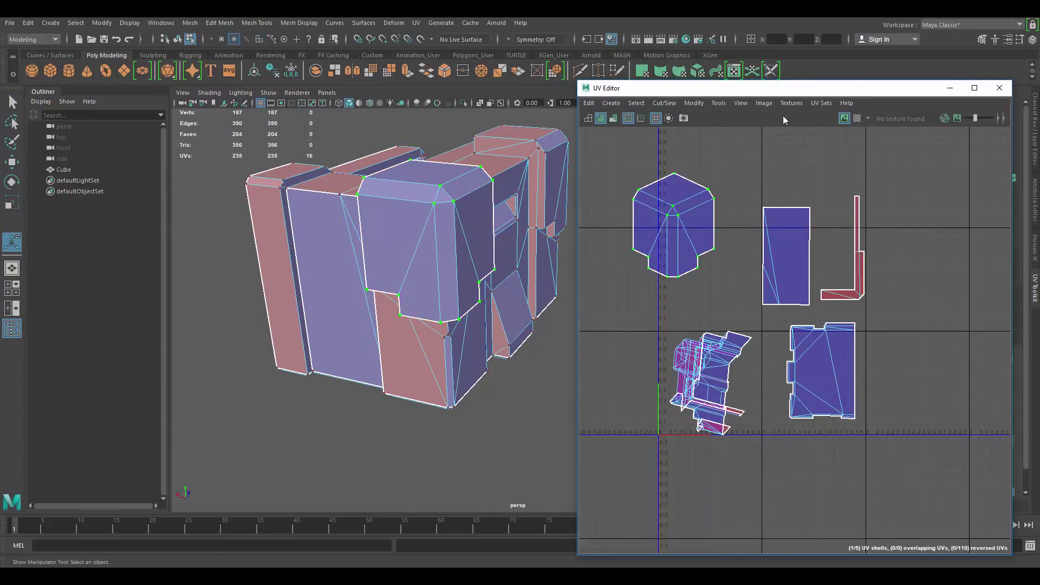
{"action": "left_click_drag", "start_coordinate": [817, 89], "coordinate": [661, 89]}
{"action": "scroll", "coordinate": [924, 365], "scroll_direction": "down", "scroll_amount": 1}
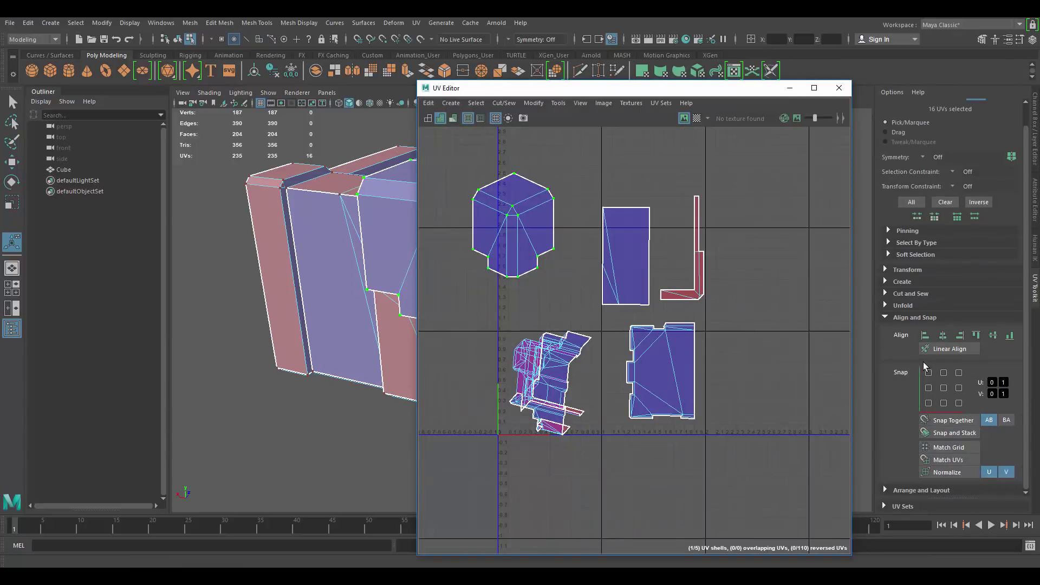
{"action": "left_click", "coordinate": [885, 305]}
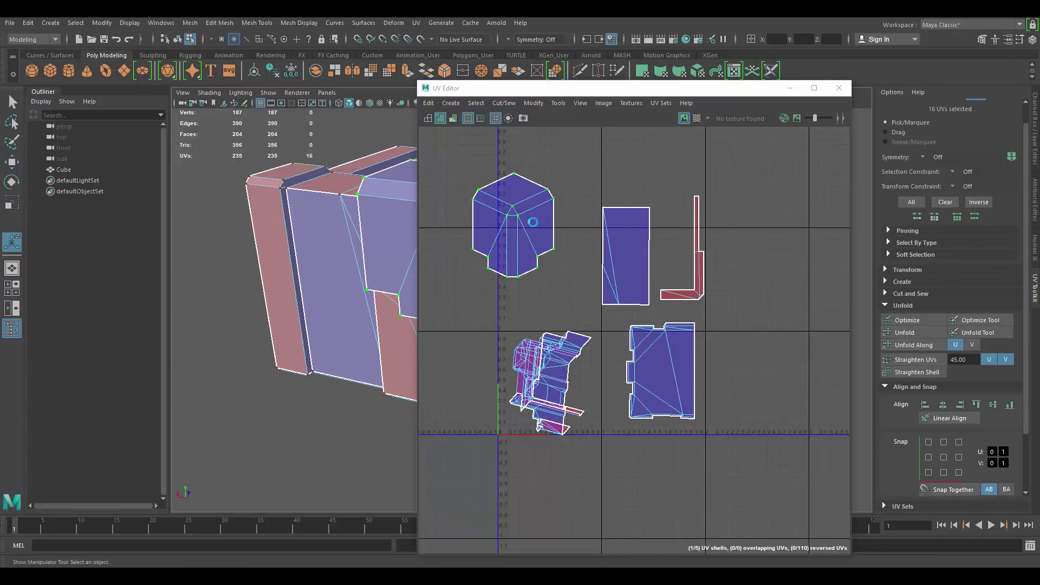
{"action": "scroll", "coordinate": [598, 217], "scroll_direction": "up", "scroll_amount": 3}
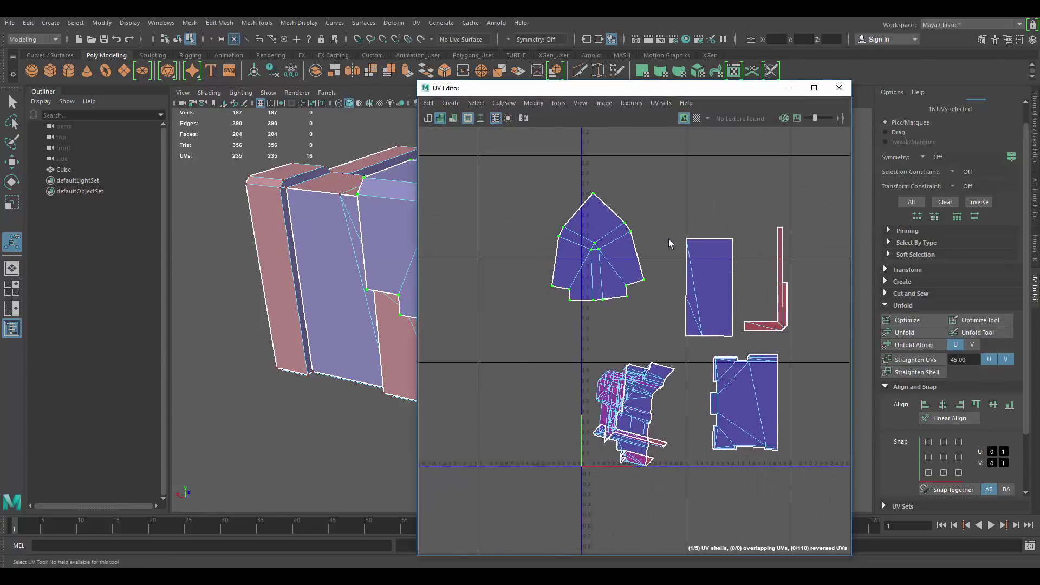
{"action": "key", "text": "e"}
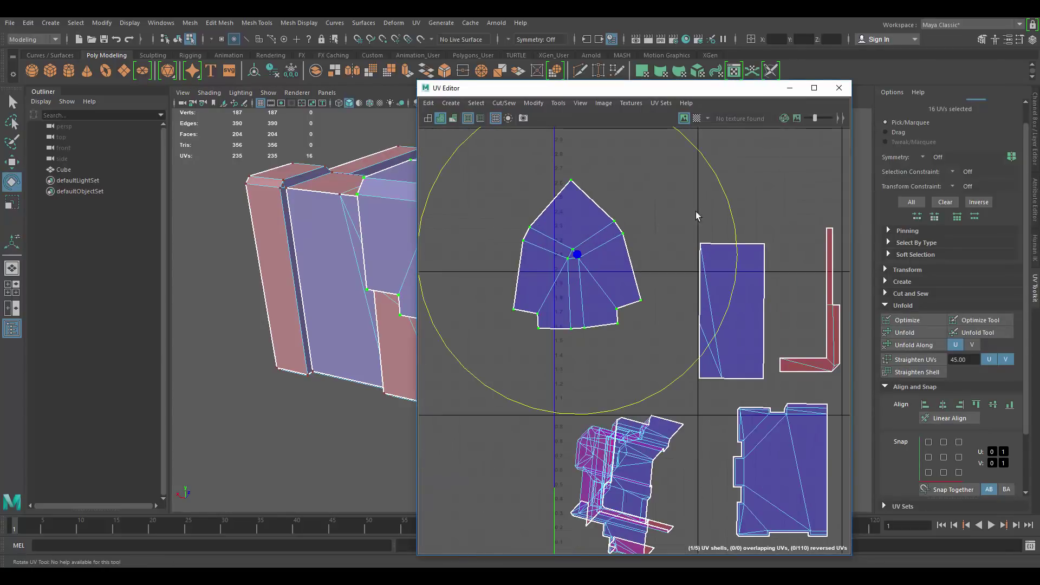
{"action": "key", "text": "w"}
{"action": "left_click_drag", "start_coordinate": [575, 245], "coordinate": [637, 251]}
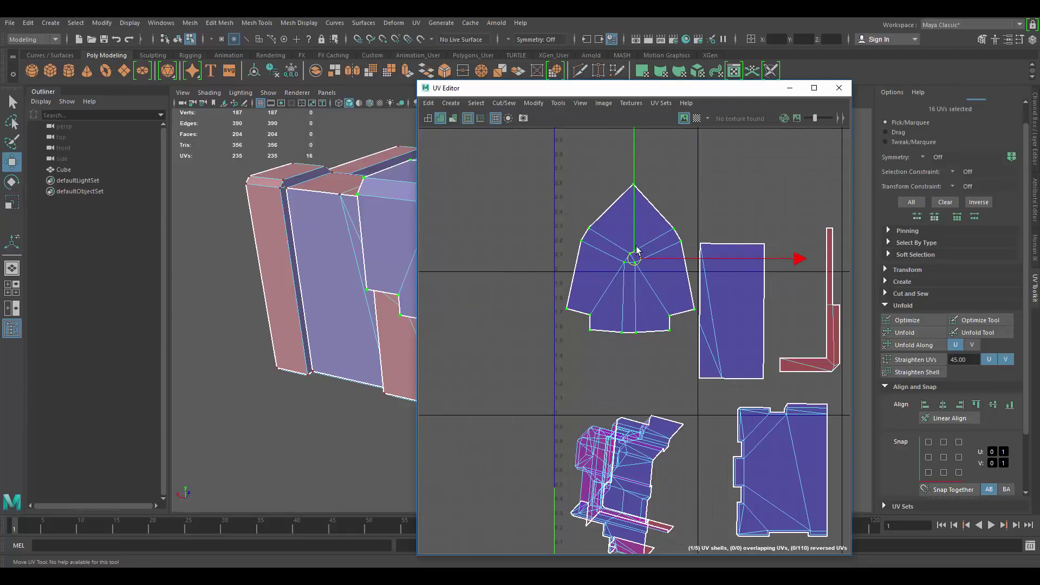
Step: Preview the checker pattern on the corner block to examine its UV distortion, and turn the pattern off again
{"action": "left_click", "coordinate": [698, 118]}
{"action": "left_click_drag", "start_coordinate": [303, 261], "coordinate": [352, 300], "text": "alt"}
{"action": "key", "text": "f"}
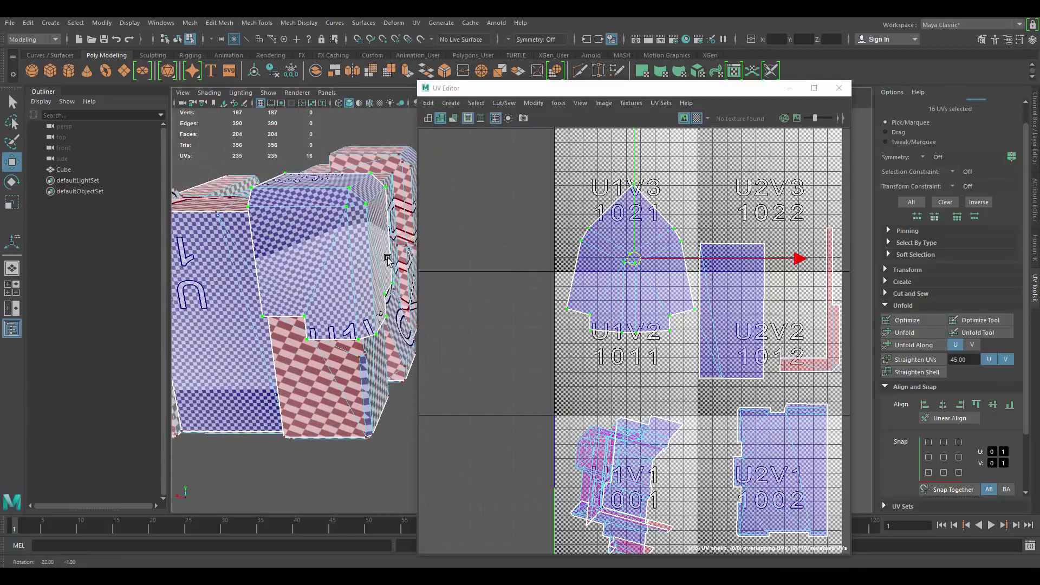
{"action": "left_click", "coordinate": [697, 118]}
Step: Select the faces on one side of the crate corner below the raised block, together with the narrow bevel along the corner edge
{"action": "left_click_drag", "start_coordinate": [635, 90], "coordinate": [750, 80]}
{"action": "left_click_drag", "start_coordinate": [433, 233], "coordinate": [467, 190], "text": "alt"}
{"action": "right_click_drag", "start_coordinate": [402, 255], "coordinate": [403, 285]}
{"action": "left_click", "coordinate": [422, 285]}
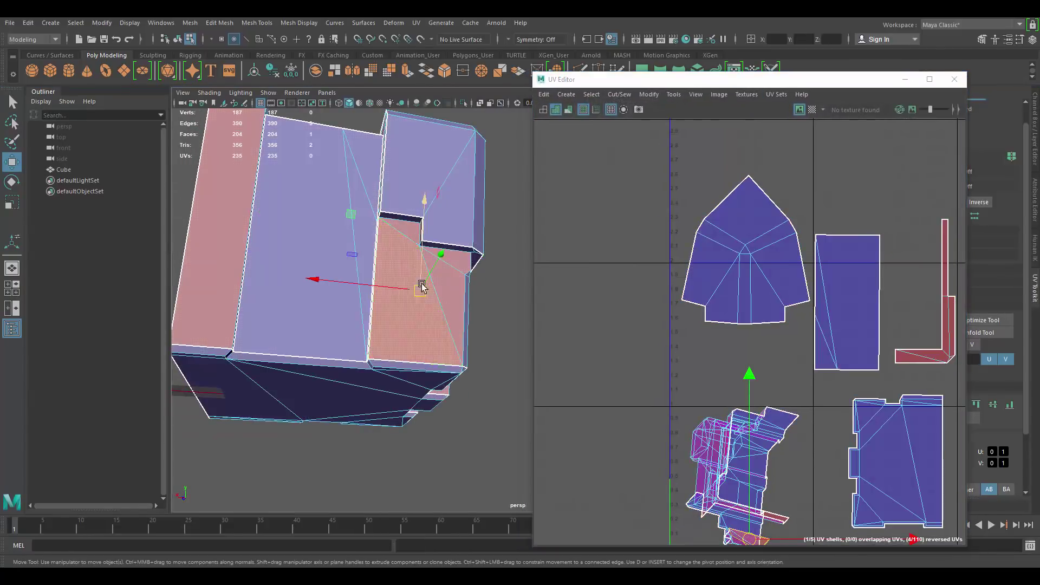
{"action": "middle_click_drag", "start_coordinate": [424, 284], "coordinate": [367, 281], "text": "alt"}
{"action": "scroll", "coordinate": [433, 249], "scroll_direction": "up", "scroll_amount": 3}
{"action": "left_click", "coordinate": [437, 245], "text": "shift"}
{"action": "left_click", "coordinate": [431, 266], "text": "shift"}
{"action": "left_click", "coordinate": [364, 191], "text": "shift"}
{"action": "left_click_drag", "start_coordinate": [471, 282], "coordinate": [437, 290], "text": "alt"}
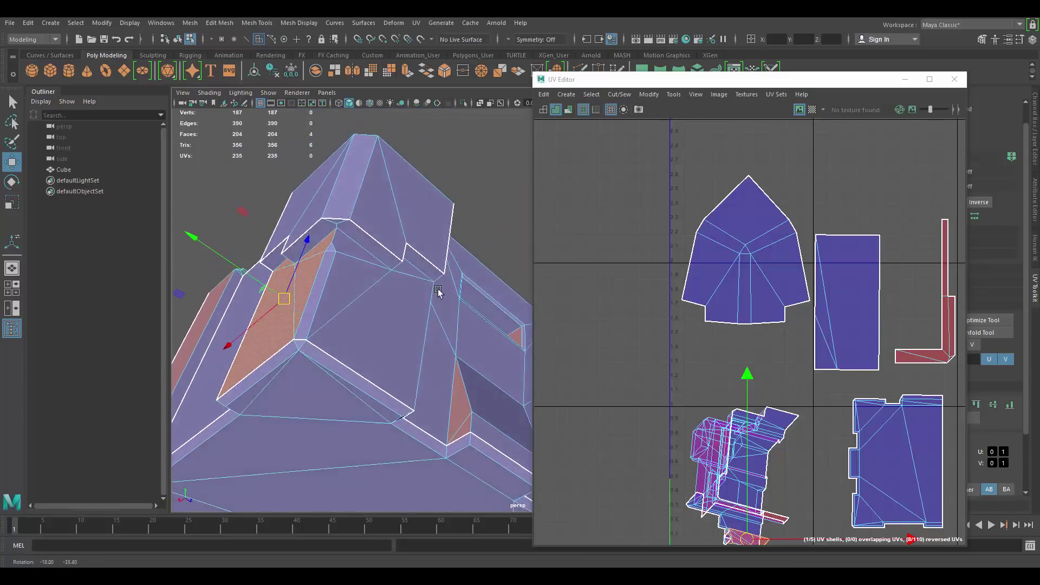
{"action": "scroll", "coordinate": [400, 237], "scroll_direction": "up", "scroll_amount": 3}
{"action": "left_click", "coordinate": [386, 271], "text": "shift"}
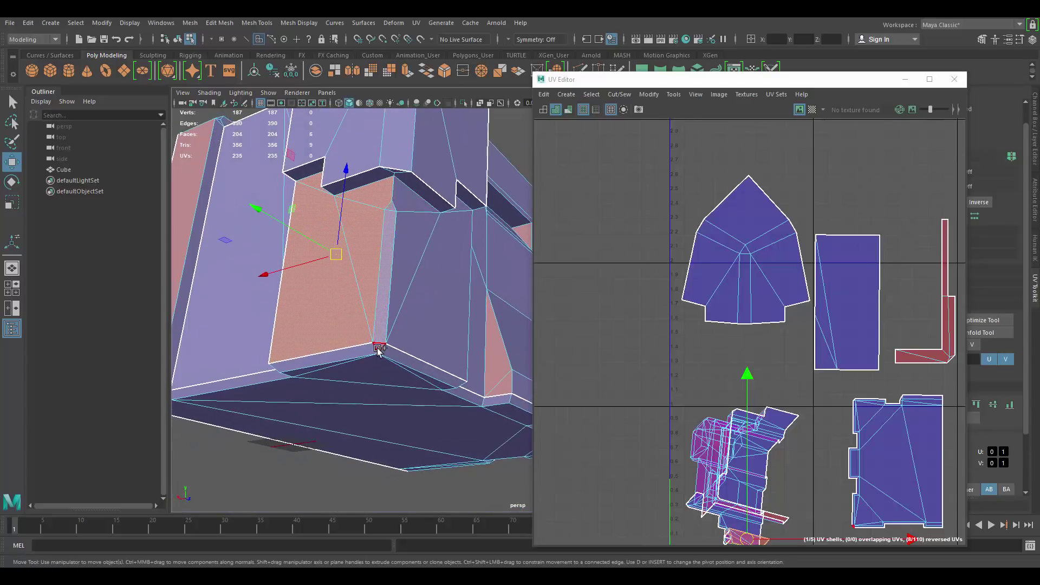
{"action": "left_click", "coordinate": [444, 275], "text": "shift"}
{"action": "left_click_drag", "start_coordinate": [444, 275], "coordinate": [476, 313], "text": "alt"}
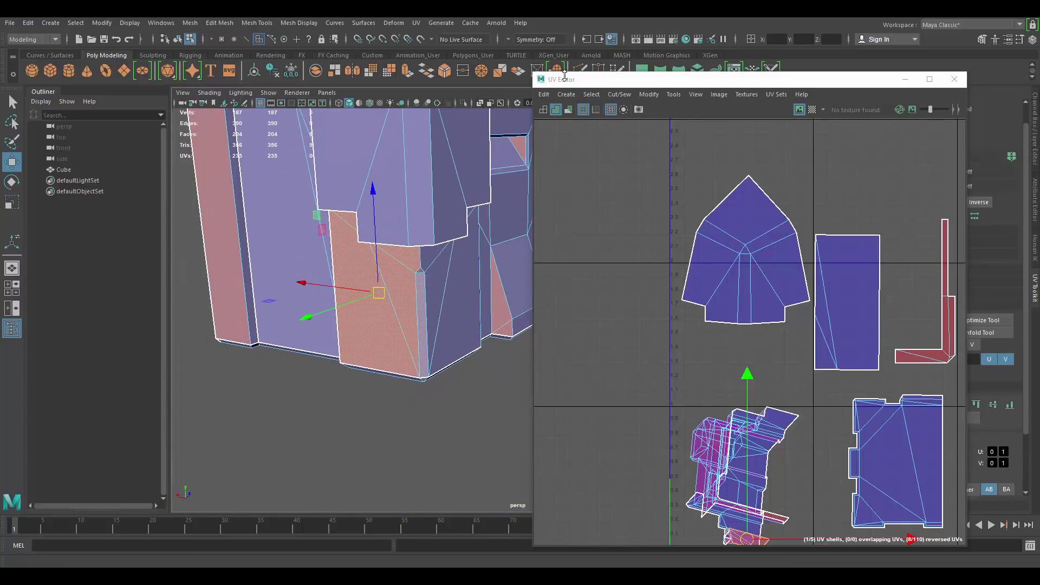
Step: Apply a planar projection to the selected lower corner faces and place their UV shell to the left of the corner block's shell
{"action": "left_click", "coordinate": [642, 68]}
{"action": "scroll", "coordinate": [762, 394], "scroll_direction": "down", "scroll_amount": 1}
{"action": "left_click_drag", "start_coordinate": [745, 466], "coordinate": [606, 318]}
{"action": "left_click", "coordinate": [620, 226]}
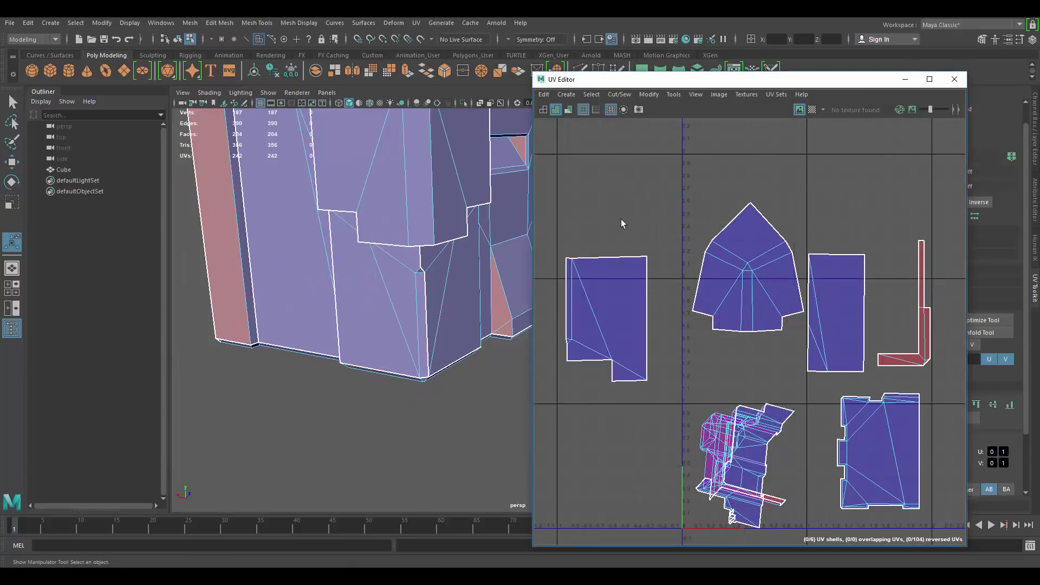
Step: Planar-project the lower corner's faces on the adjoining side with the repeated command and place their shell above the first side's shell
{"action": "left_click_drag", "start_coordinate": [412, 279], "coordinate": [386, 257], "text": "alt"}
{"action": "left_click", "coordinate": [385, 255]}
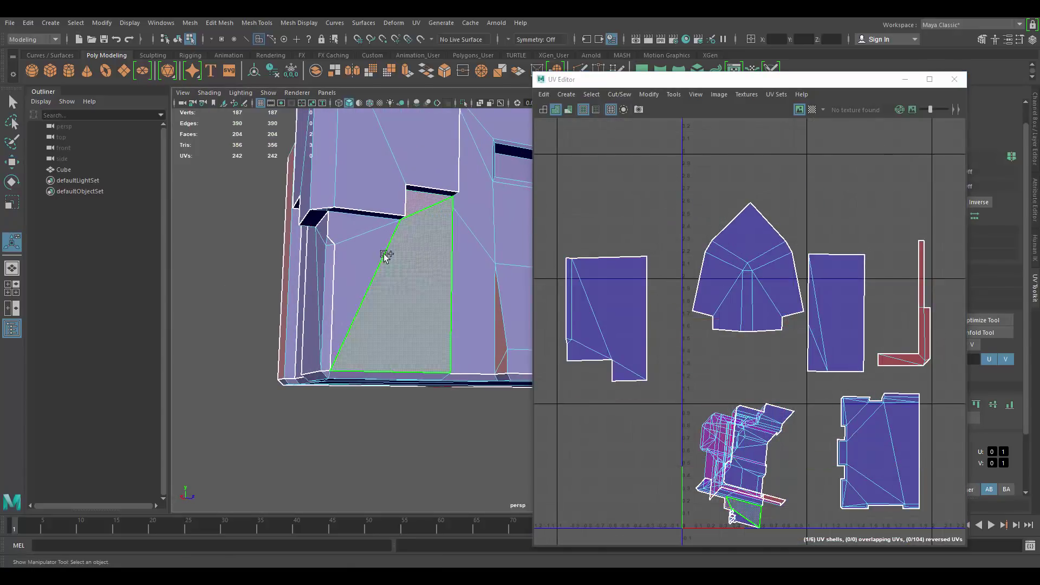
{"action": "left_click", "coordinate": [343, 222], "text": "shift"}
{"action": "key", "text": "g"}
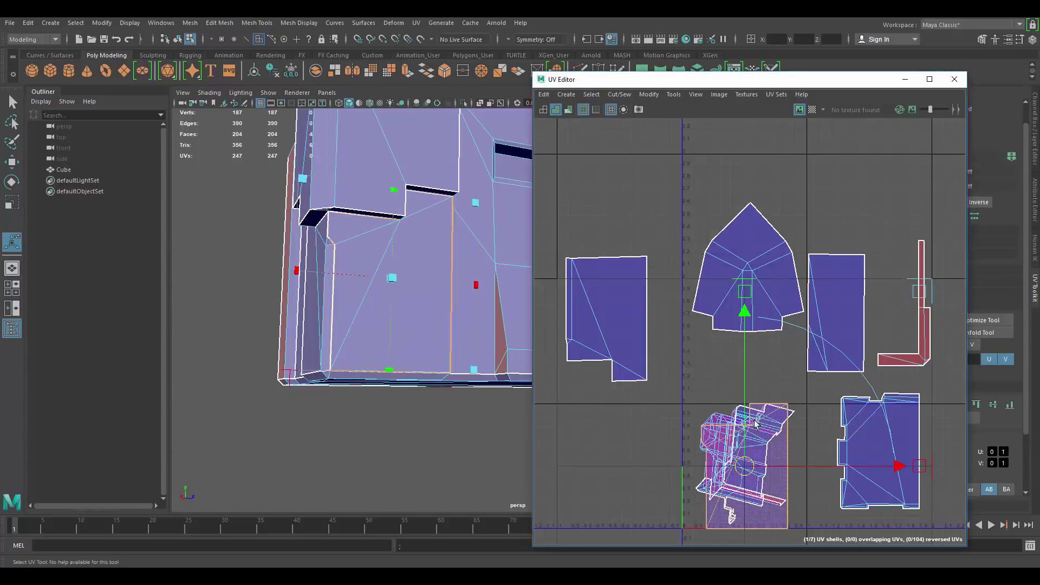
{"action": "left_click_drag", "start_coordinate": [745, 466], "coordinate": [648, 161]}
Step: Move and sew the two lower corner shells together along the bevel edge and close the remaining seam
{"action": "left_click_drag", "start_coordinate": [384, 262], "coordinate": [452, 232], "text": "alt"}
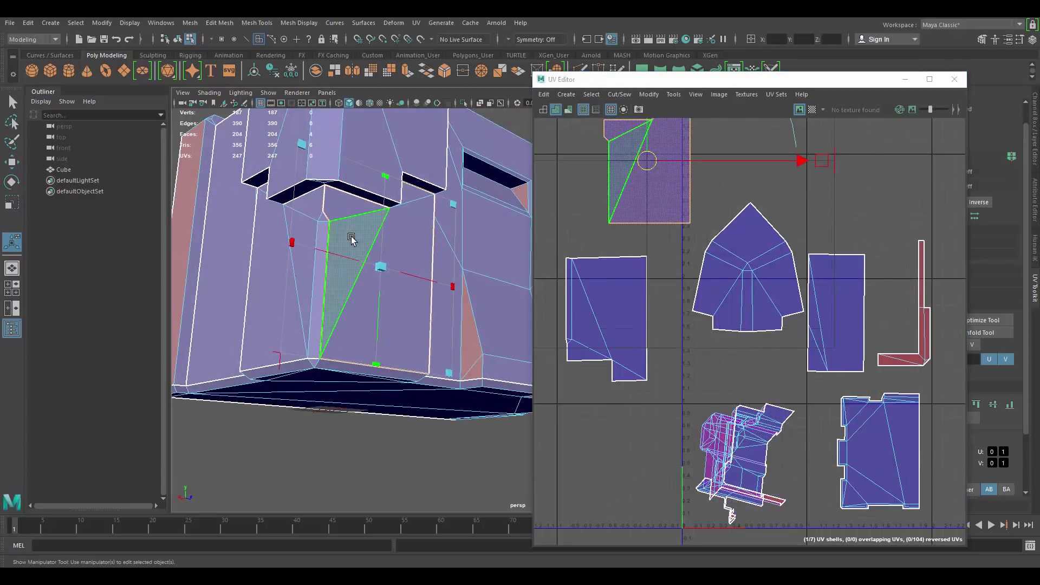
{"action": "key", "text": "q"}
{"action": "key", "text": "F10"}
{"action": "left_click", "coordinate": [328, 250], "text": "shift"}
{"action": "middle_click_drag", "start_coordinate": [608, 259], "coordinate": [683, 267], "text": "alt"}
{"action": "right_click_drag", "start_coordinate": [646, 272], "coordinate": [630, 197], "text": "shift"}
{"action": "middle_click_drag", "start_coordinate": [643, 267], "coordinate": [684, 255], "text": "alt"}
{"action": "scroll", "coordinate": [684, 256], "scroll_direction": "up", "scroll_amount": 4}
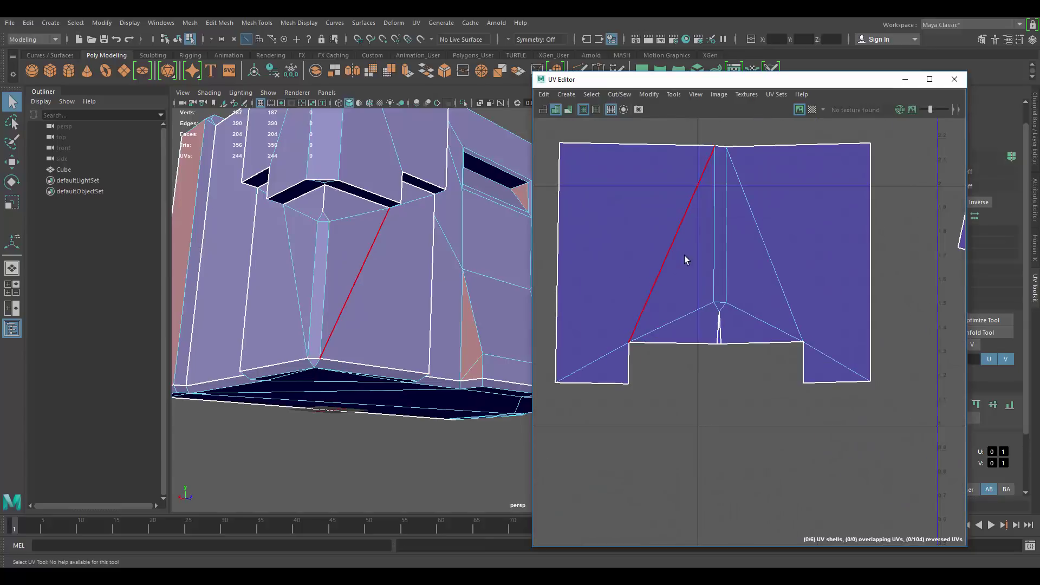
{"action": "right_click_drag", "start_coordinate": [687, 291], "coordinate": [683, 246], "text": "shift"}
{"action": "scroll", "coordinate": [722, 298], "scroll_direction": "down", "scroll_amount": 4}
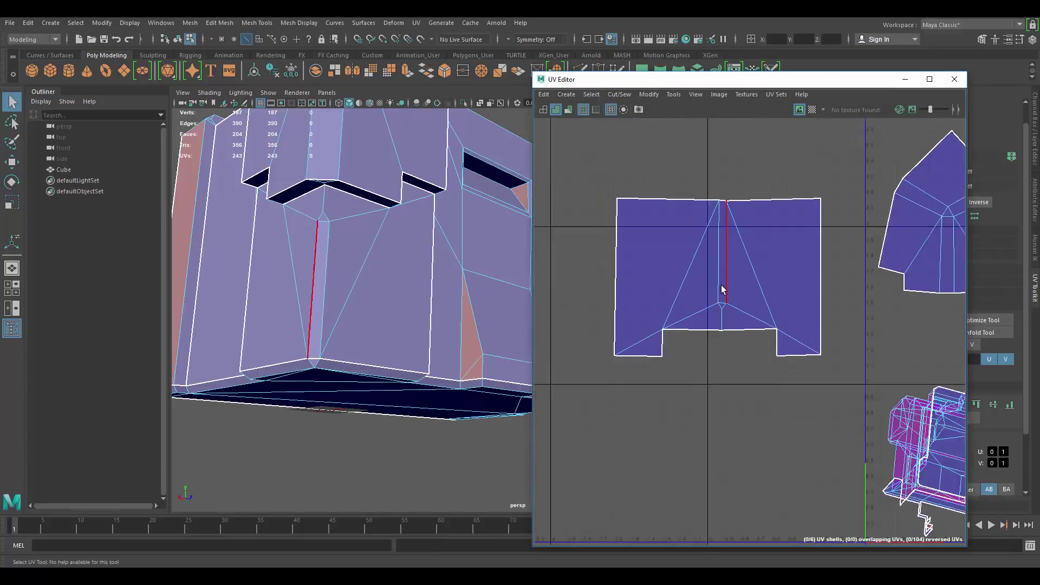
Step: Align the border UVs of the sewn lower corner shell so its outer edges and notch run straight
{"action": "right_click_drag", "start_coordinate": [636, 218], "coordinate": [610, 214]}
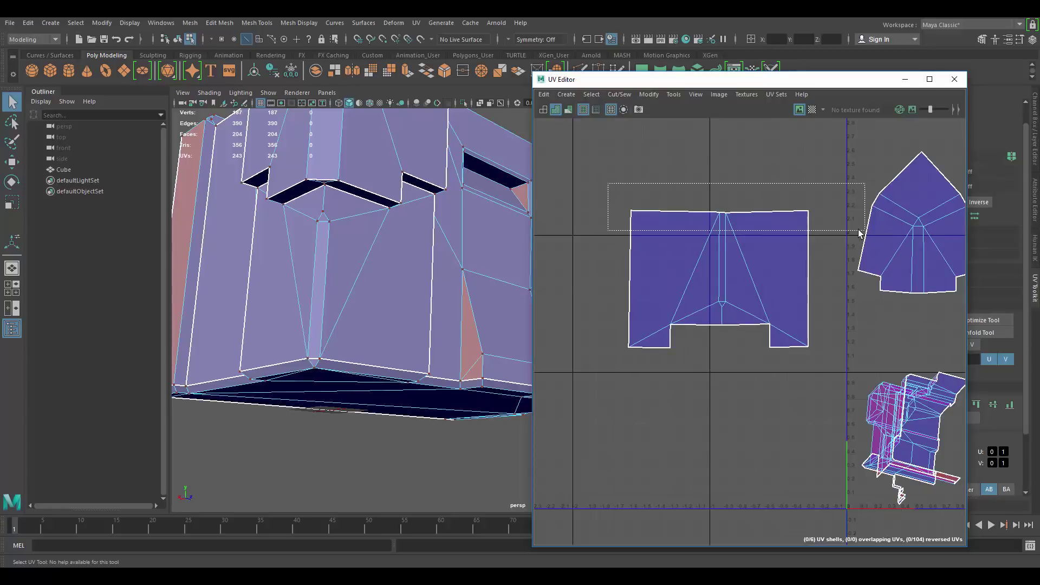
{"action": "left_click_drag", "start_coordinate": [849, 84], "coordinate": [735, 91]}
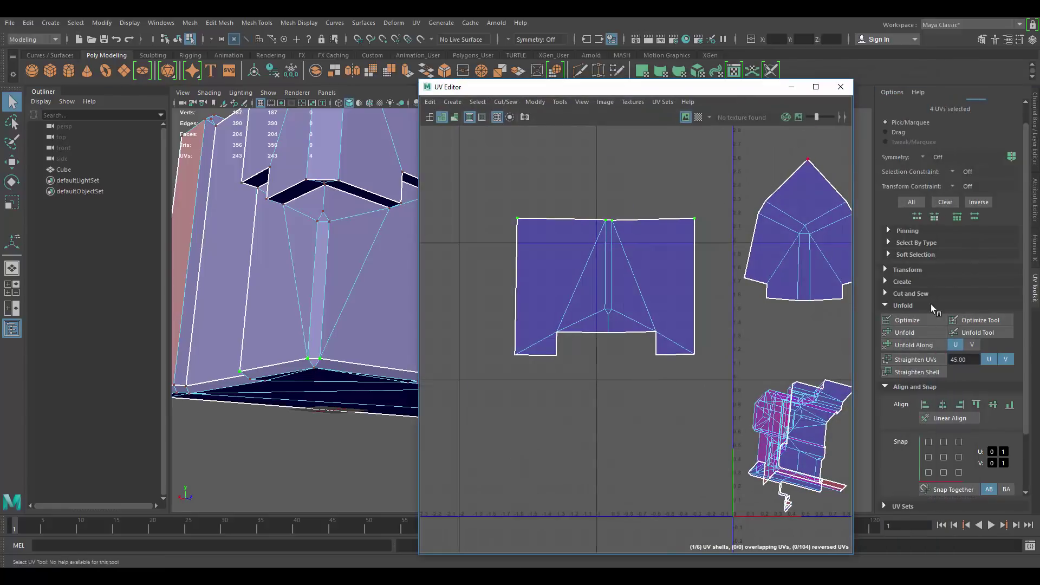
{"action": "left_click", "coordinate": [976, 405]}
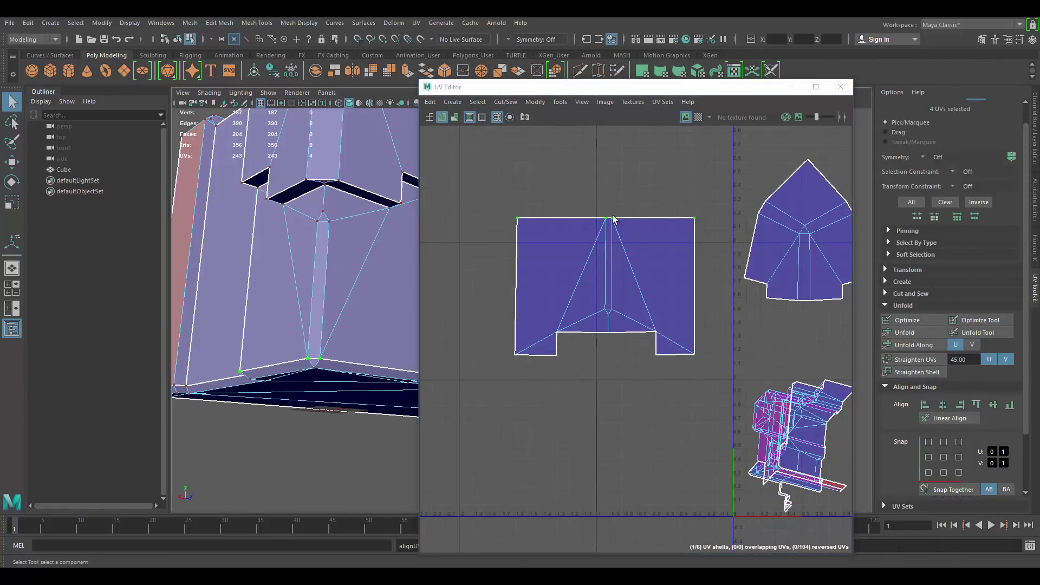
{"action": "left_click_drag", "start_coordinate": [551, 322], "coordinate": [662, 338]}
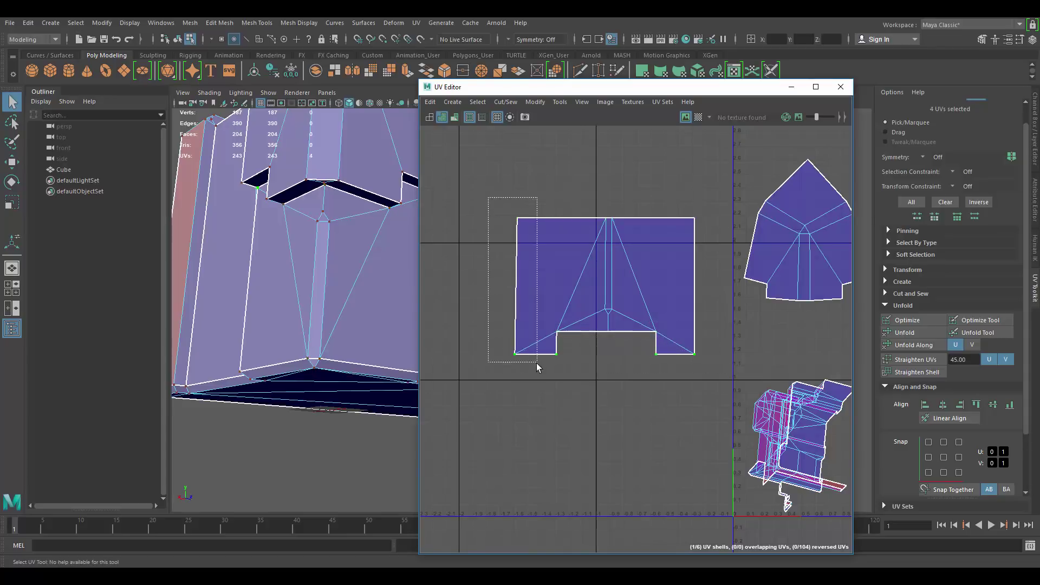
{"action": "left_click", "coordinate": [958, 405]}
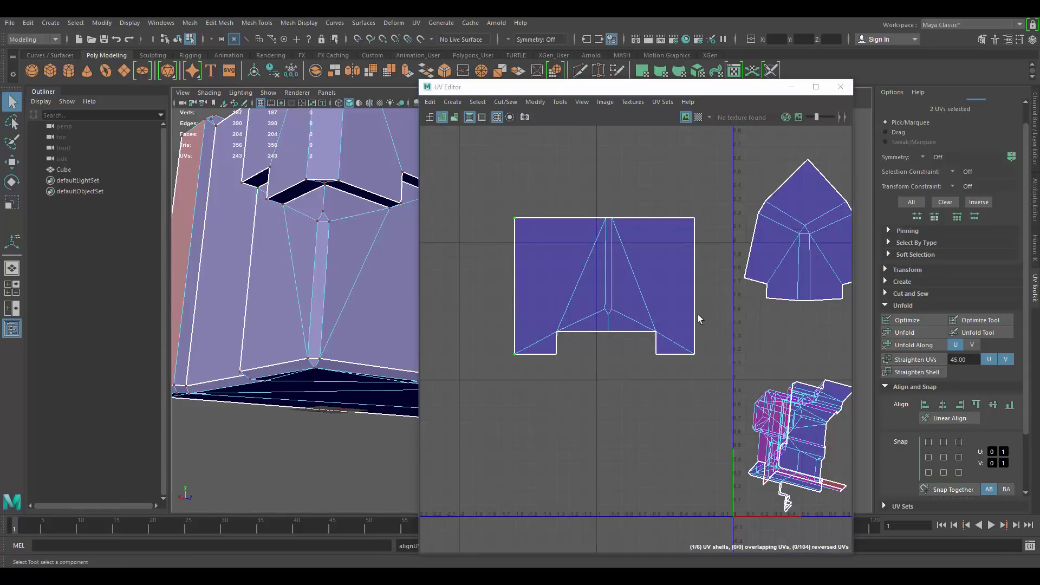
{"action": "left_click_drag", "start_coordinate": [649, 329], "coordinate": [664, 359]}
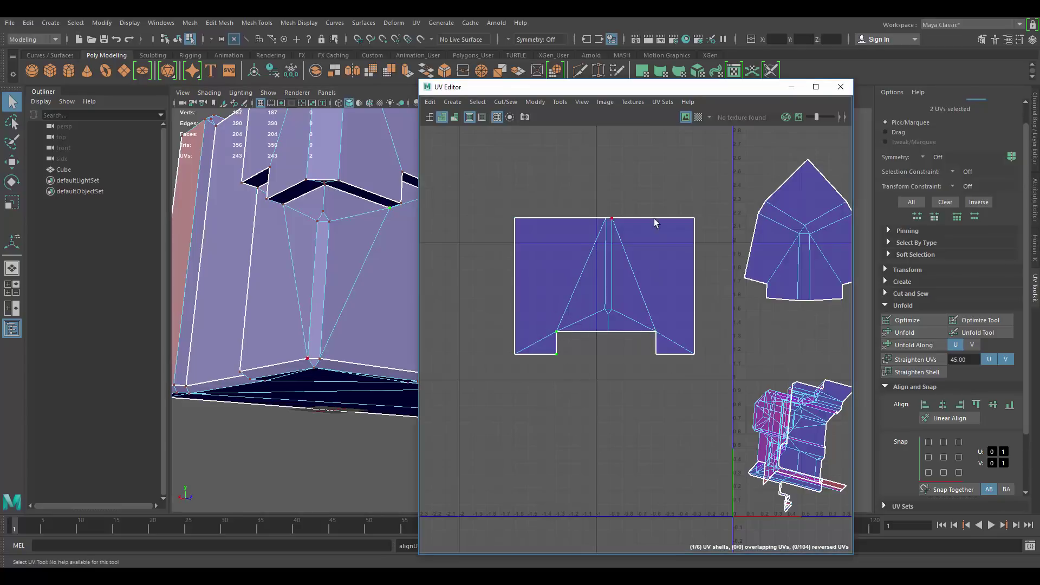
{"action": "left_click", "coordinate": [652, 173]}
{"action": "scroll", "coordinate": [608, 282], "scroll_direction": "down", "scroll_amount": 3}
{"action": "scroll", "coordinate": [608, 277], "scroll_direction": "up", "scroll_amount": 3}
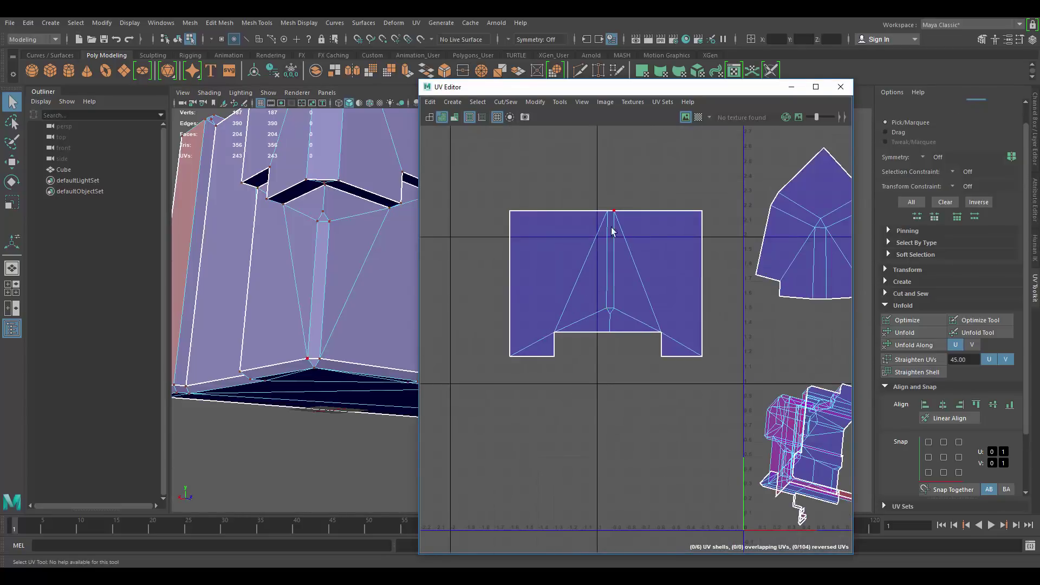
Step: Return to the model and switch to face selection at the narrow side of the raised corner block
{"action": "left_click_drag", "start_coordinate": [647, 86], "coordinate": [781, 89]}
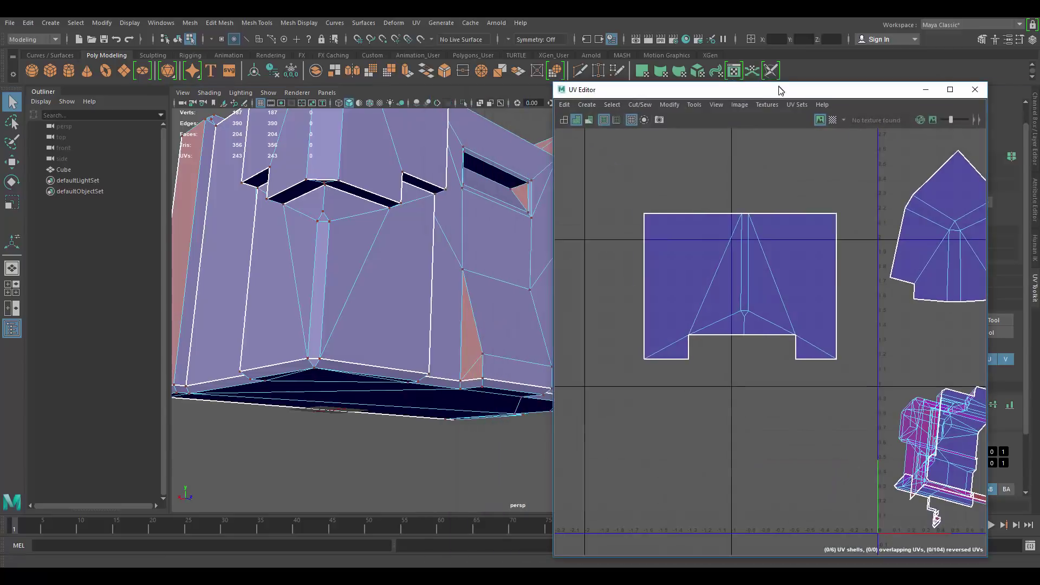
{"action": "scroll", "coordinate": [346, 229], "scroll_direction": "down", "scroll_amount": 2}
{"action": "left_click_drag", "start_coordinate": [393, 271], "coordinate": [437, 277], "text": "alt"}
{"action": "scroll", "coordinate": [423, 244], "scroll_direction": "up", "scroll_amount": 2}
{"action": "left_click_drag", "start_coordinate": [413, 227], "coordinate": [430, 199], "text": "alt"}
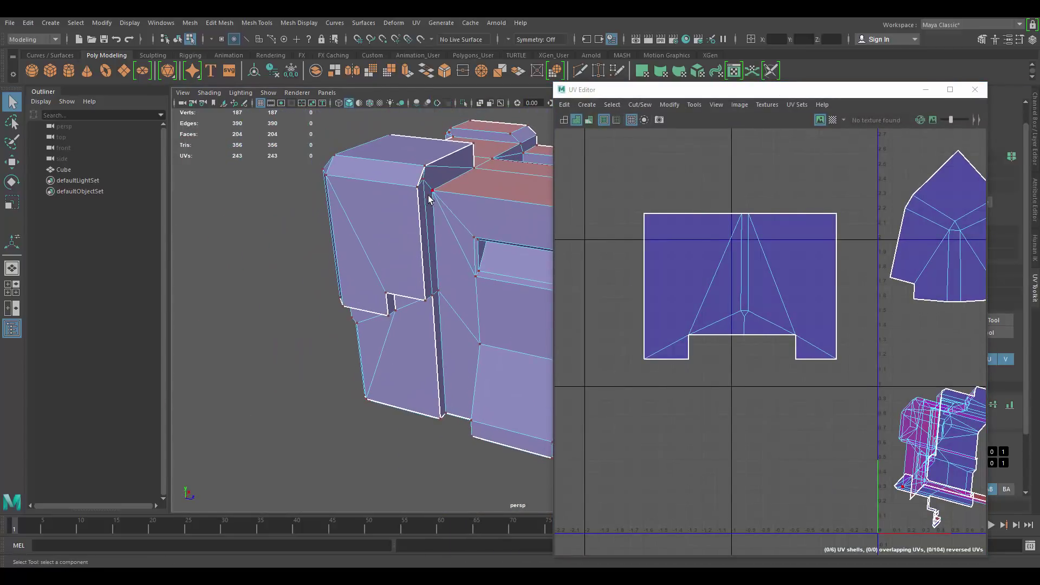
{"action": "right_click_drag", "start_coordinate": [428, 202], "coordinate": [428, 225]}
{"action": "left_click", "coordinate": [432, 178]}
{"action": "scroll", "coordinate": [876, 372], "scroll_direction": "down", "scroll_amount": 3}
{"action": "middle_click_drag", "start_coordinate": [867, 366], "coordinate": [726, 322], "text": "alt"}
{"action": "left_click_drag", "start_coordinate": [476, 275], "coordinate": [410, 181], "text": "alt"}
{"action": "left_click", "coordinate": [355, 205]}
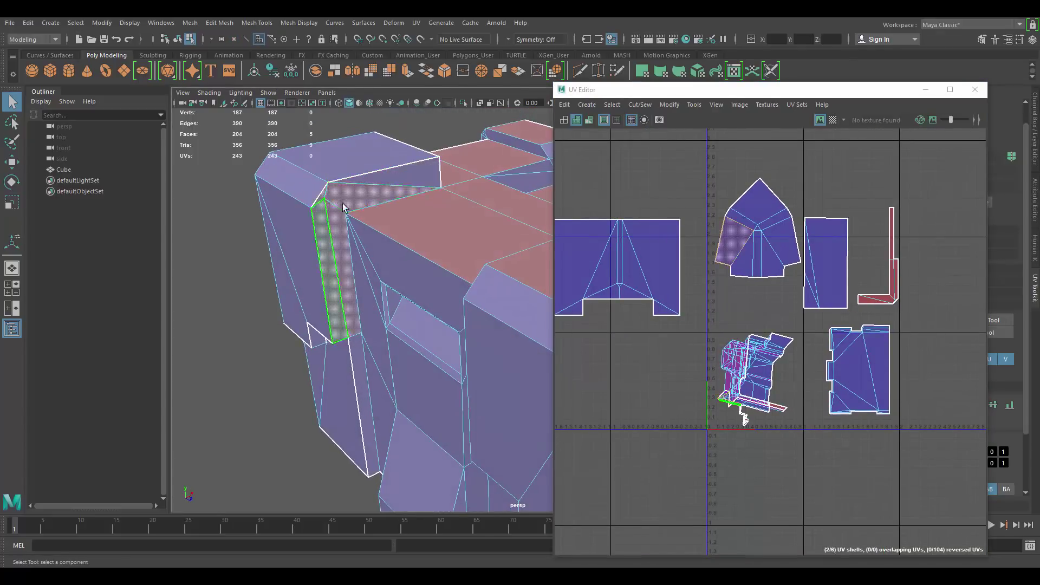
{"action": "left_click_drag", "start_coordinate": [326, 205], "coordinate": [329, 204]}
{"action": "left_click", "coordinate": [284, 194]}
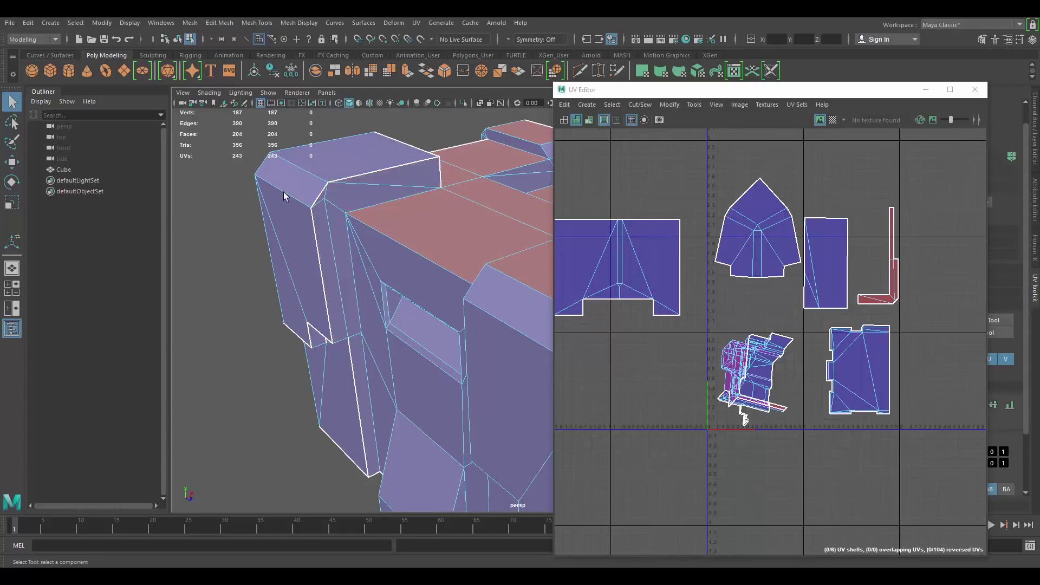
Step: Select the thin strip faces along the inner side of the raised corner block and down the lower corner's edge
{"action": "left_click", "coordinate": [339, 215], "text": "shift"}
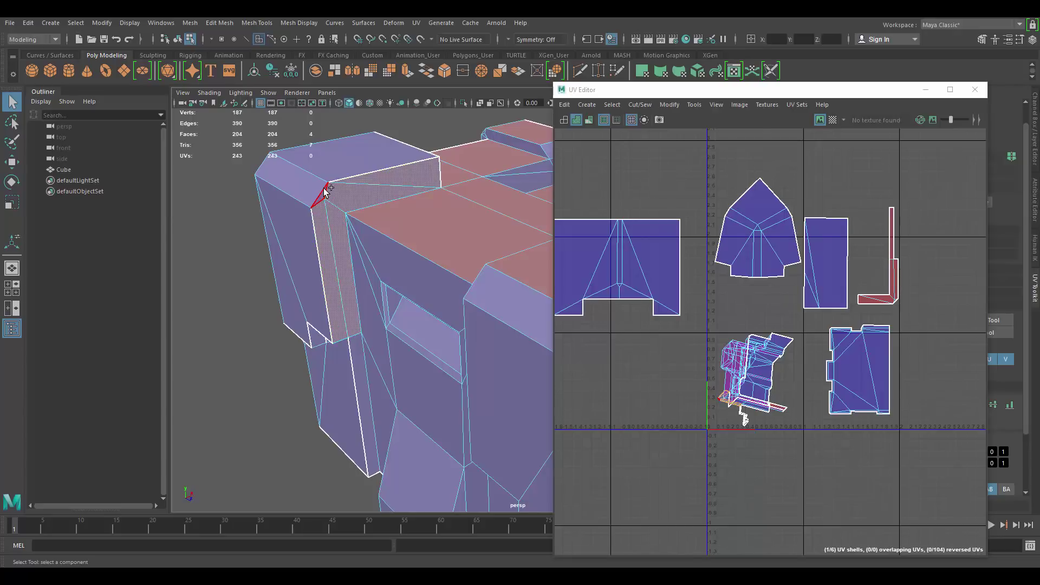
{"action": "left_click", "coordinate": [355, 349], "text": "shift"}
{"action": "scroll", "coordinate": [406, 271], "scroll_direction": "down", "scroll_amount": 2}
{"action": "left_click_drag", "start_coordinate": [406, 269], "coordinate": [441, 274], "text": "alt"}
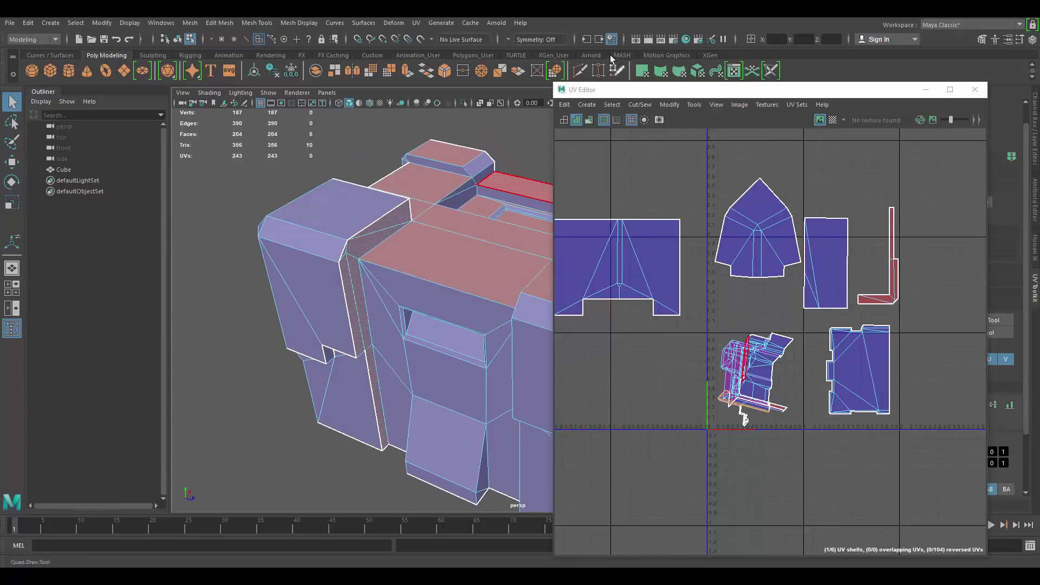
Step: Apply a planar projection to the selected strip faces and place their UV shell to the right of the existing L-shaped shell
{"action": "left_click", "coordinate": [642, 70]}
{"action": "left_click_drag", "start_coordinate": [757, 384], "coordinate": [924, 275]}
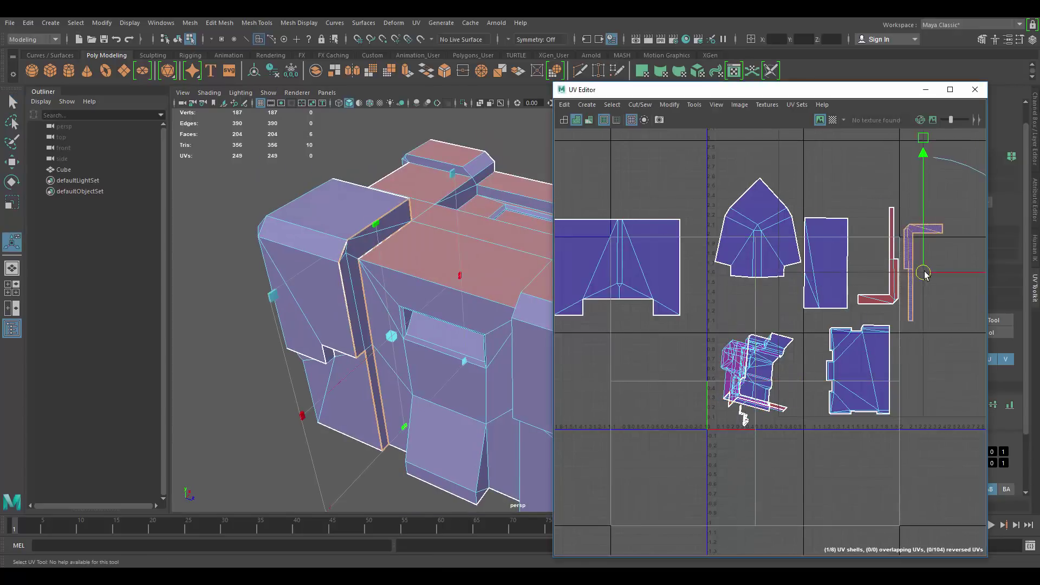
{"action": "left_click", "coordinate": [952, 251]}
{"action": "middle_click_drag", "start_coordinate": [350, 331], "coordinate": [325, 281], "text": "alt"}
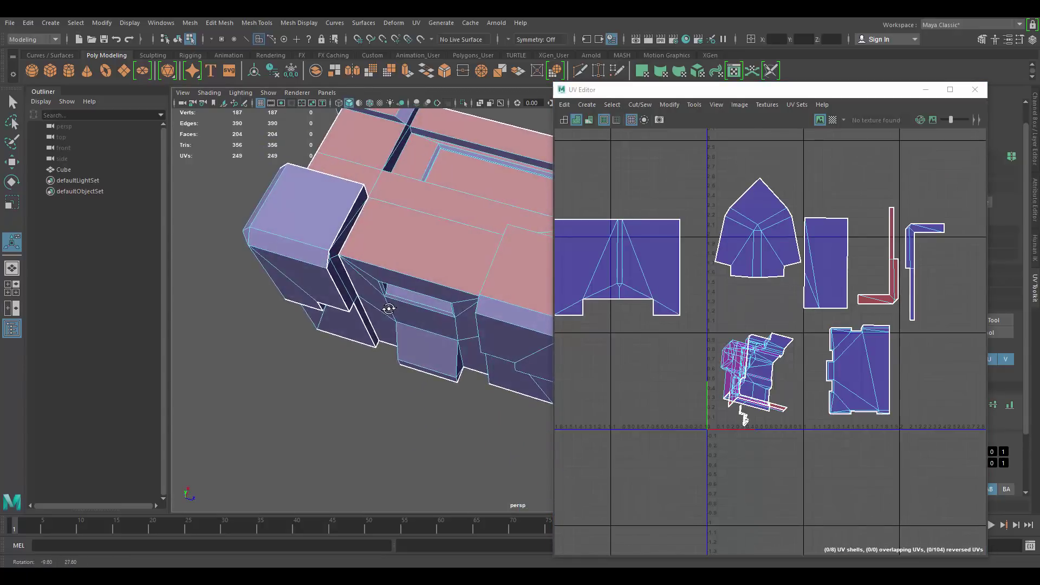
Step: Planar-project the three connected faces of the lower notch ledge around the raised corner block and place their L-shaped shell above the wide notched shell
{"action": "left_click_drag", "start_coordinate": [389, 309], "coordinate": [384, 182], "text": "alt"}
{"action": "left_click", "coordinate": [383, 178]}
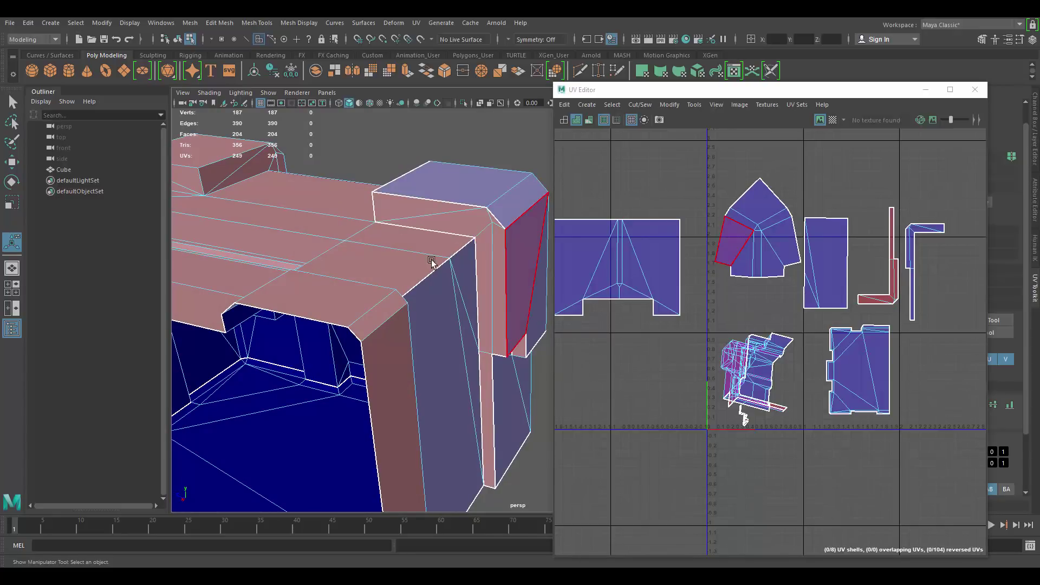
{"action": "left_click_drag", "start_coordinate": [436, 279], "coordinate": [443, 249], "text": "alt"}
{"action": "right_click_drag", "start_coordinate": [445, 260], "coordinate": [459, 296], "text": "alt"}
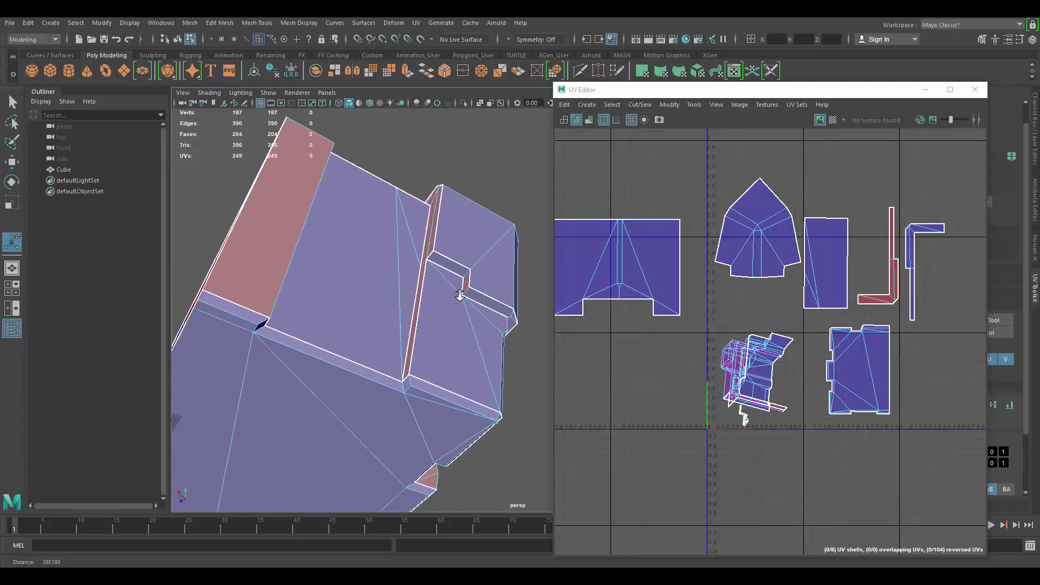
{"action": "left_click_drag", "start_coordinate": [460, 295], "coordinate": [488, 308], "text": "alt"}
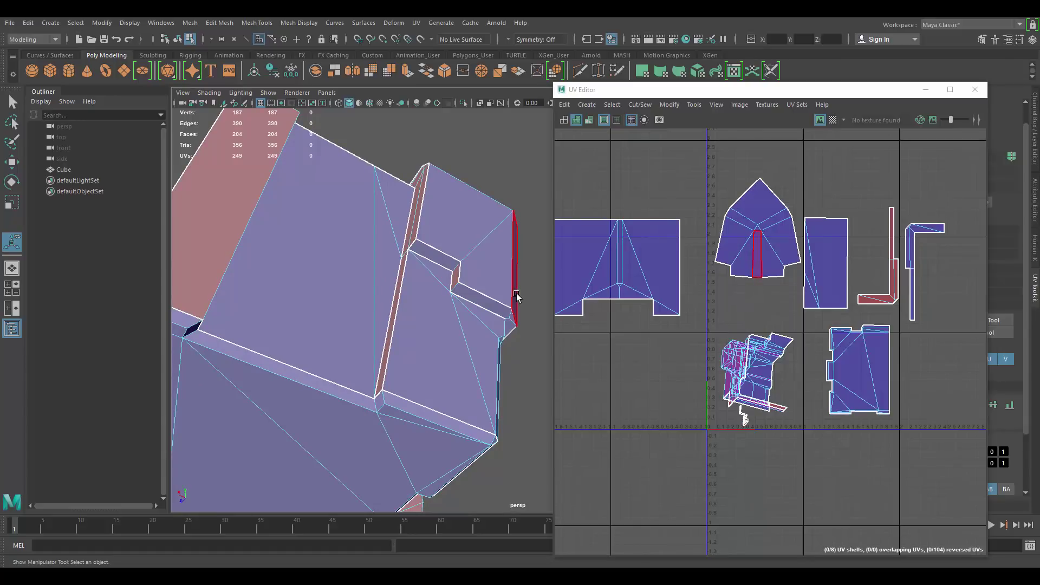
{"action": "left_click_drag", "start_coordinate": [481, 302], "coordinate": [457, 298], "text": "alt"}
{"action": "middle_click_drag", "start_coordinate": [458, 298], "coordinate": [462, 307], "text": "alt"}
{"action": "left_click_drag", "start_coordinate": [462, 306], "coordinate": [597, 335], "text": "alt"}
{"action": "left_click", "coordinate": [469, 321]}
{"action": "left_click", "coordinate": [419, 296], "text": "shift"}
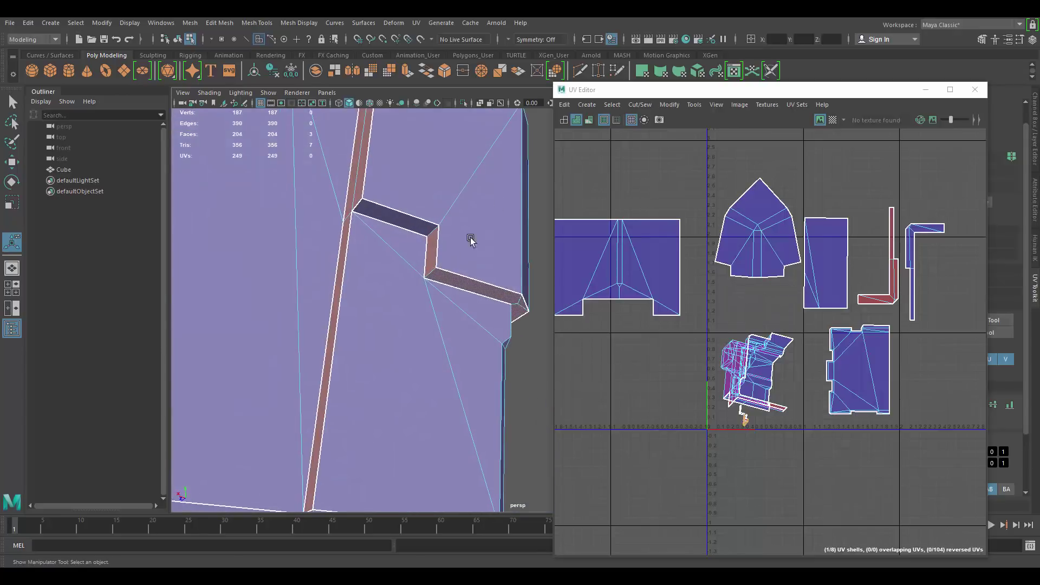
{"action": "left_click", "coordinate": [644, 72]}
{"action": "scroll", "coordinate": [759, 345], "scroll_direction": "down", "scroll_amount": 3}
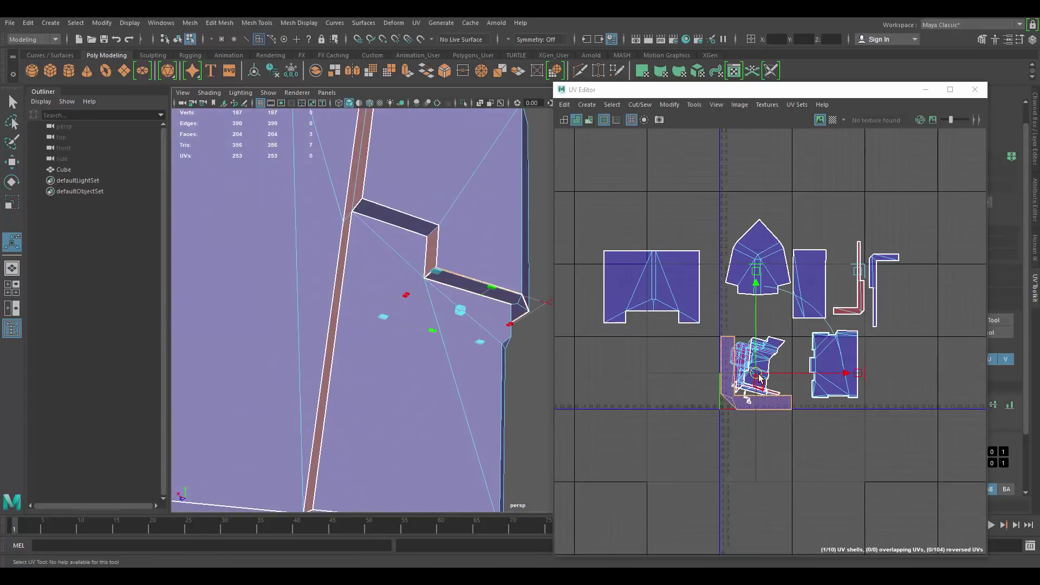
{"action": "left_click", "coordinate": [815, 196]}
Step: Planar-project the upper ledge face and short riser on the notch's other side, placing the ledge shell above the rectangular shell
{"action": "left_click_drag", "start_coordinate": [347, 254], "coordinate": [405, 277], "text": "alt"}
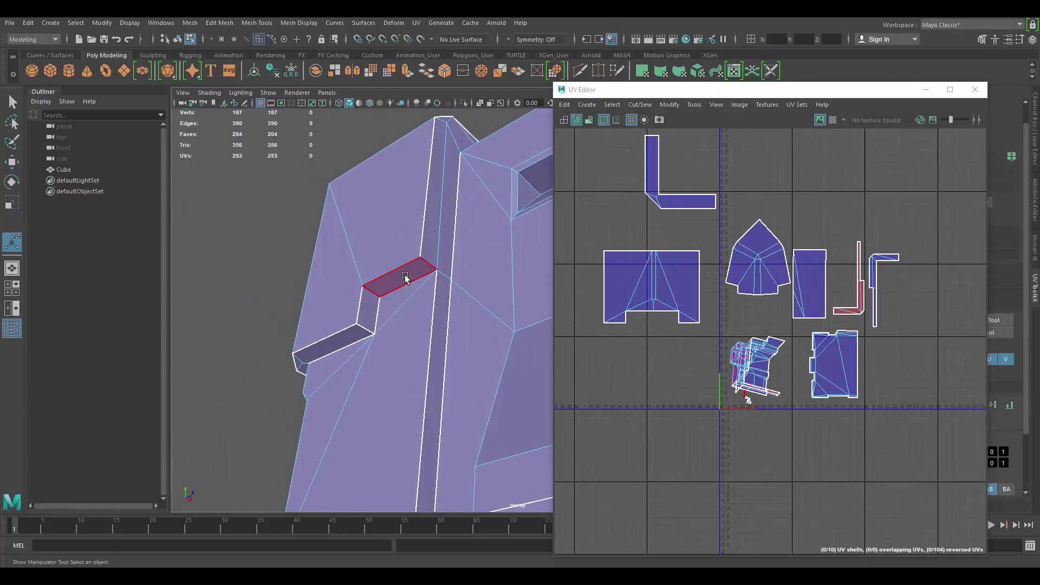
{"action": "left_click", "coordinate": [644, 72]}
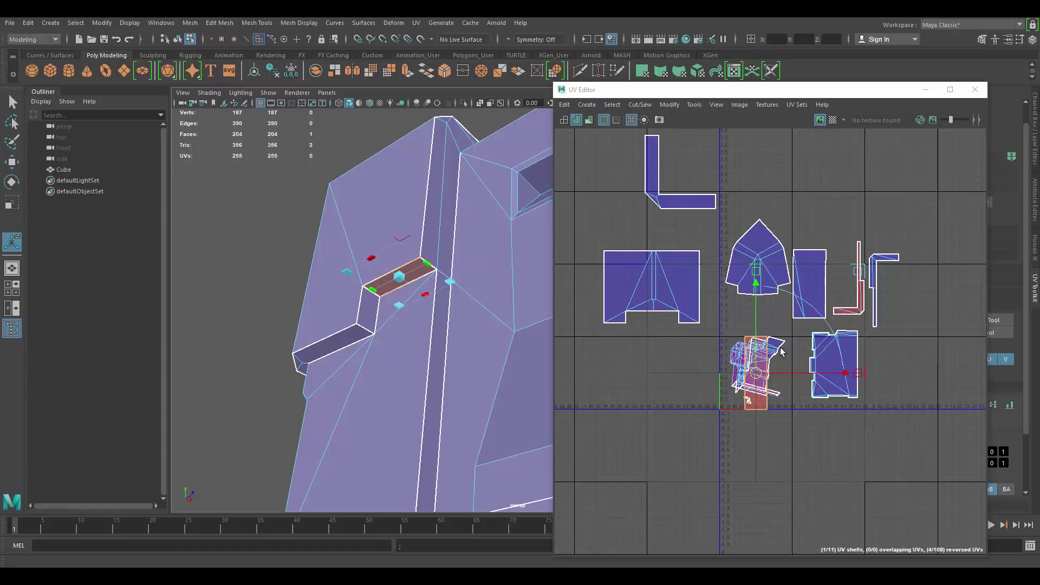
{"action": "left_click", "coordinate": [371, 310]}
{"action": "key", "text": "t"}
{"action": "left_click_drag", "start_coordinate": [419, 340], "coordinate": [440, 223], "text": "alt"}
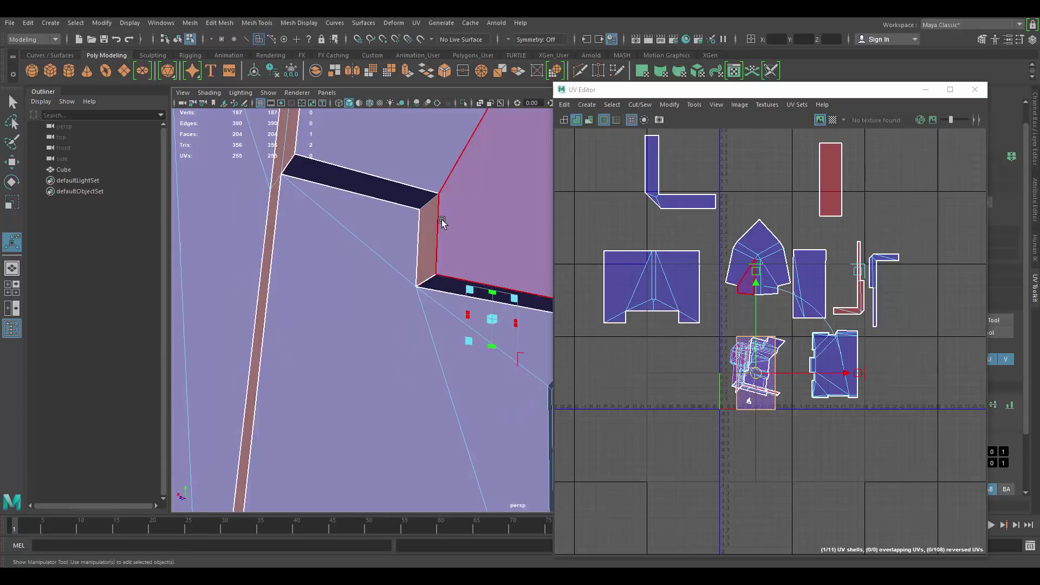
Step: Apply separate planar projections to the short riser and the upper ledge face on the opposite side of the corner notch
{"action": "left_click", "coordinate": [441, 223]}
{"action": "left_click", "coordinate": [427, 230]}
{"action": "key", "text": "g"}
{"action": "left_click", "coordinate": [399, 190]}
{"action": "key", "text": "g"}
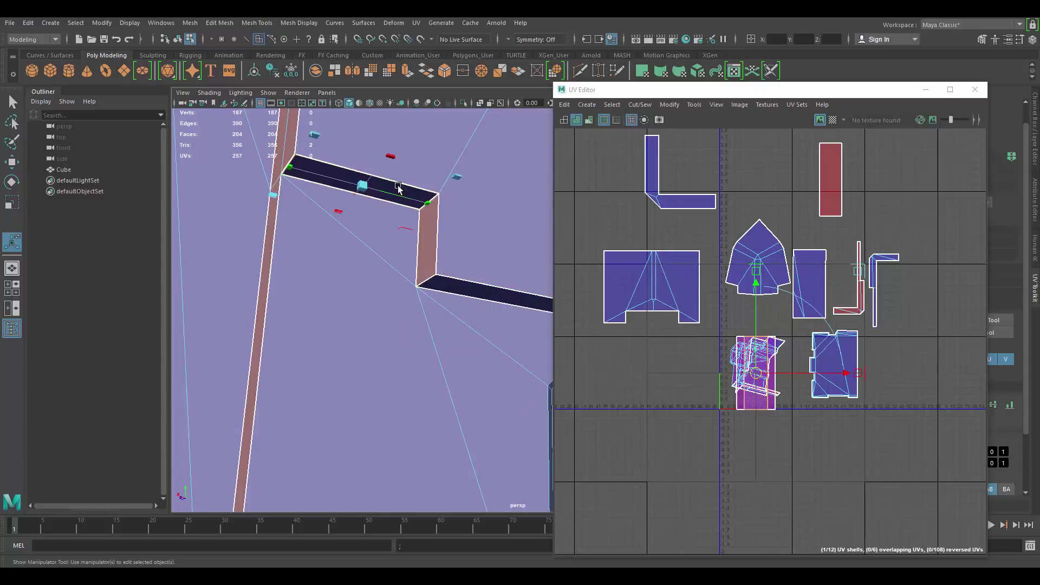
Step: Planar-project the flat stepped top faces between the corner blocks and place their shell above the thin L-shaped shells
{"action": "scroll", "coordinate": [399, 191], "scroll_direction": "down", "scroll_amount": 6}
{"action": "left_click", "coordinate": [475, 159]}
{"action": "left_click_drag", "start_coordinate": [445, 279], "coordinate": [301, 220], "text": "alt"}
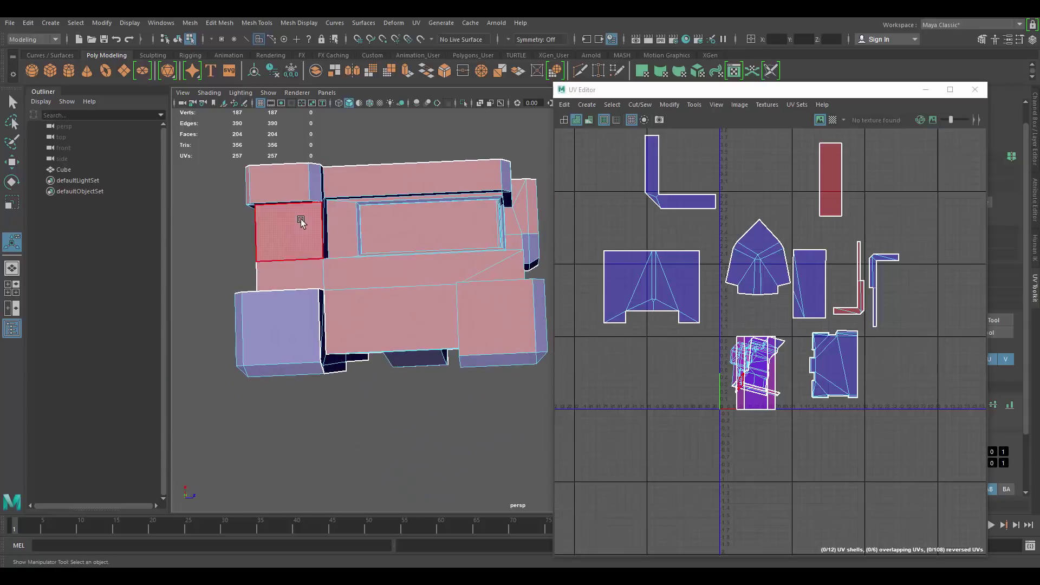
{"action": "left_click", "coordinate": [302, 220]}
{"action": "left_click", "coordinate": [319, 277], "text": "shift"}
{"action": "left_click", "coordinate": [352, 277], "text": "shift"}
{"action": "left_click", "coordinate": [385, 314], "text": "shift"}
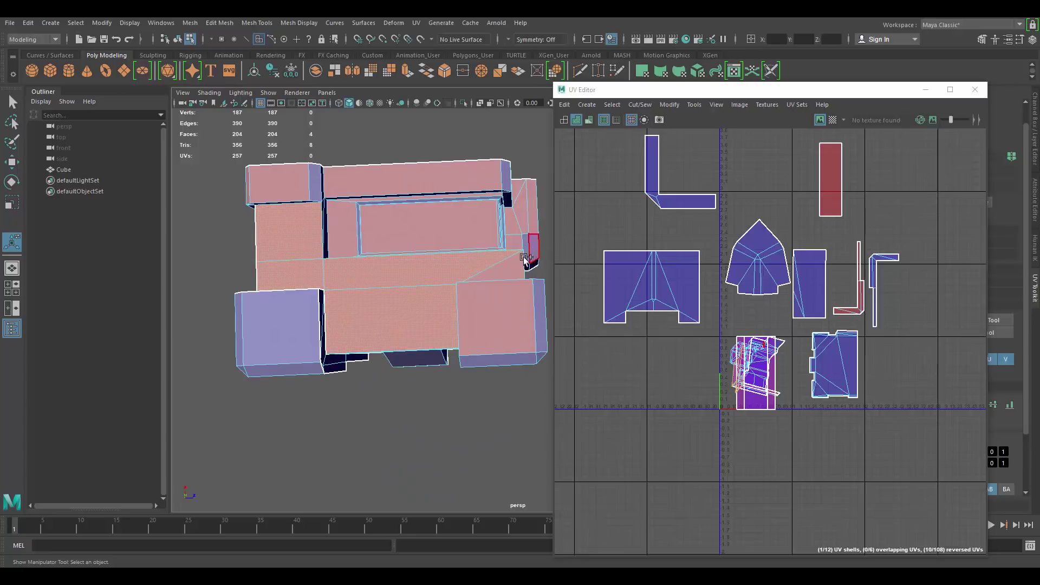
{"action": "left_click_drag", "start_coordinate": [466, 229], "coordinate": [465, 172], "text": "alt"}
{"action": "left_click", "coordinate": [392, 174], "text": "shift"}
{"action": "left_click_drag", "start_coordinate": [393, 174], "coordinate": [440, 183], "text": "alt"}
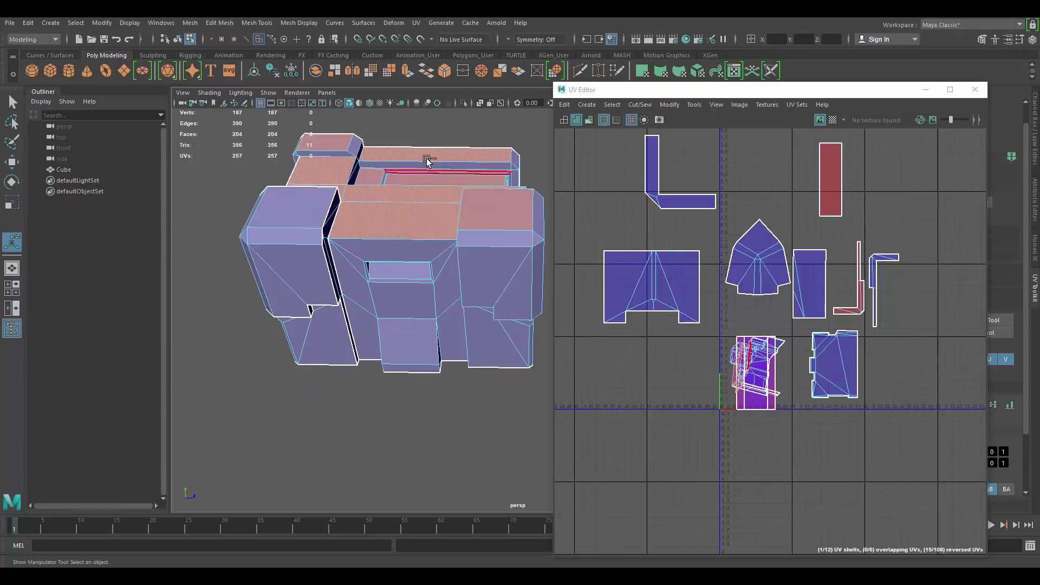
{"action": "left_click", "coordinate": [425, 182], "text": "shift"}
{"action": "left_click", "coordinate": [647, 71]}
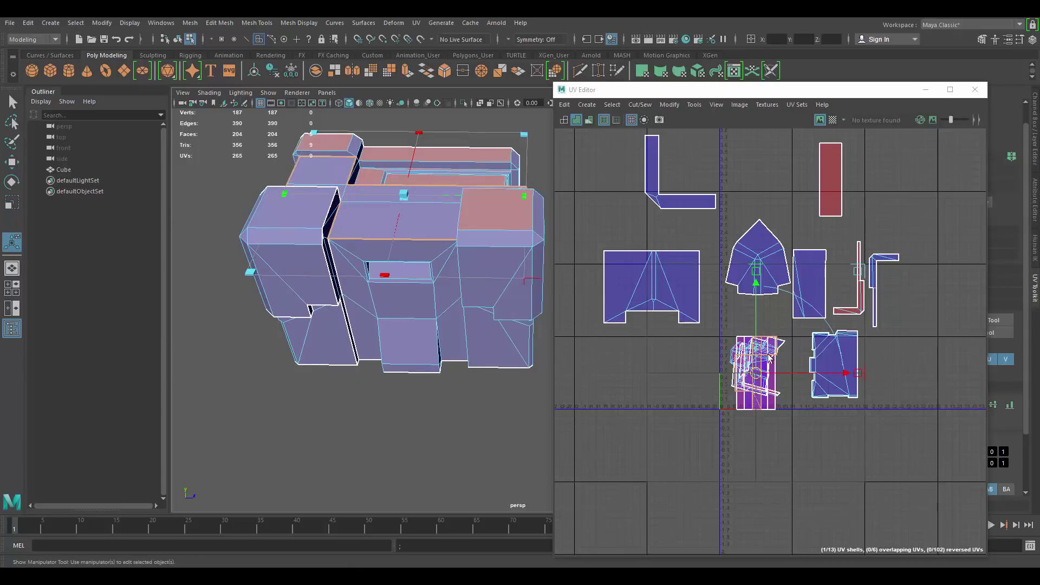
{"action": "left_click", "coordinate": [914, 272]}
Step: Planar-project the top faces of the long raised rim and its end block, and place their narrow shell beyond the existing shells
{"action": "left_click_drag", "start_coordinate": [440, 188], "coordinate": [406, 237], "text": "alt"}
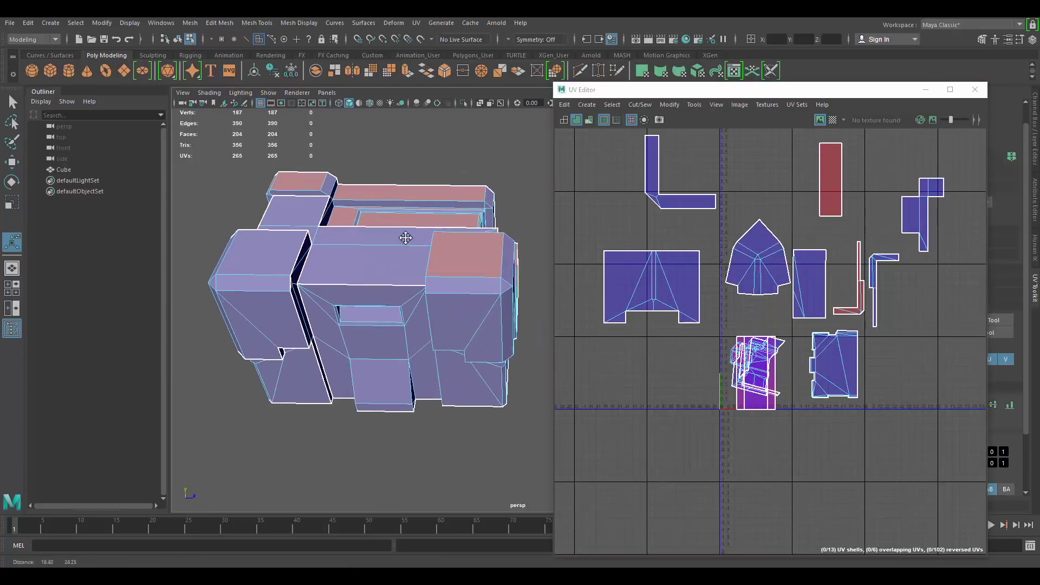
{"action": "right_click_drag", "start_coordinate": [406, 237], "coordinate": [460, 243], "text": "alt"}
{"action": "mouse_move", "coordinate": [460, 243]}
{"action": "left_mouse_down", "text": "alt"}
{"action": "mouse_move", "coordinate": [422, 182]}
{"action": "mouse_move", "coordinate": [466, 260]}
{"action": "left_mouse_up", "text": "alt"}
{"action": "right_click_drag", "start_coordinate": [466, 260], "coordinate": [517, 283], "text": "alt"}
{"action": "left_click_drag", "start_coordinate": [516, 283], "coordinate": [457, 213], "text": "alt"}
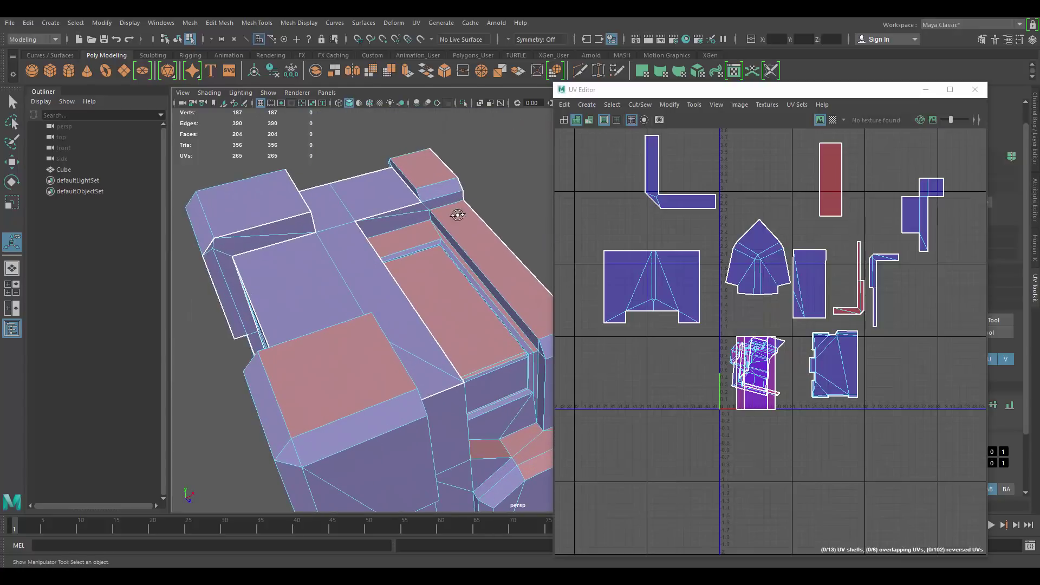
{"action": "right_click_drag", "start_coordinate": [457, 213], "coordinate": [396, 238], "text": "alt"}
{"action": "left_click", "coordinate": [389, 239]}
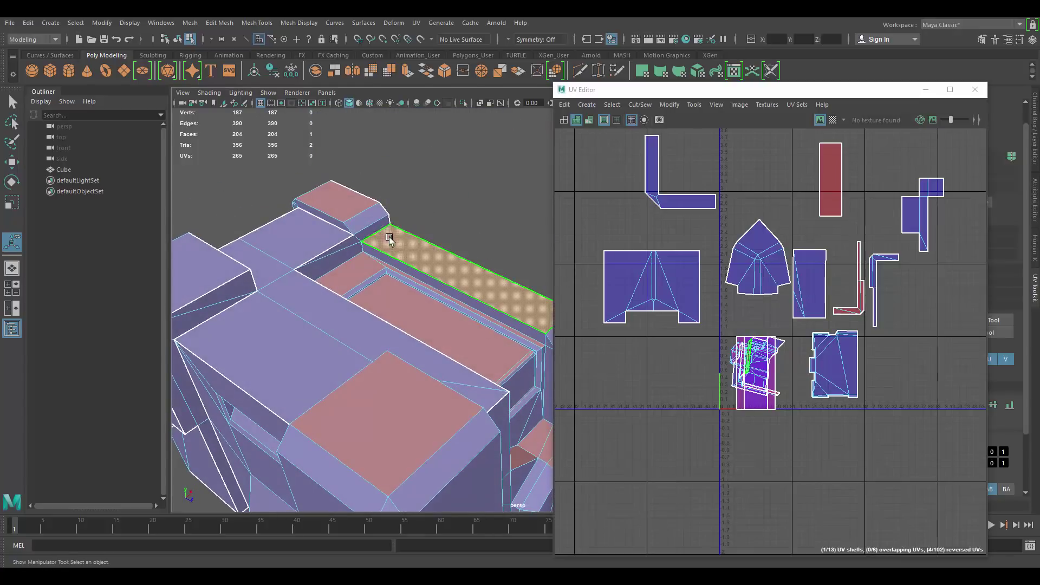
{"action": "left_click", "coordinate": [345, 202], "text": "shift"}
{"action": "left_click_drag", "start_coordinate": [321, 227], "coordinate": [483, 247], "text": "alt"}
{"action": "mouse_move", "coordinate": [446, 320]}
{"action": "left_mouse_down", "text": "alt"}
{"action": "mouse_move", "coordinate": [416, 247]}
{"action": "mouse_move", "coordinate": [397, 258]}
{"action": "mouse_move", "coordinate": [412, 238]}
{"action": "left_mouse_up", "text": "alt"}
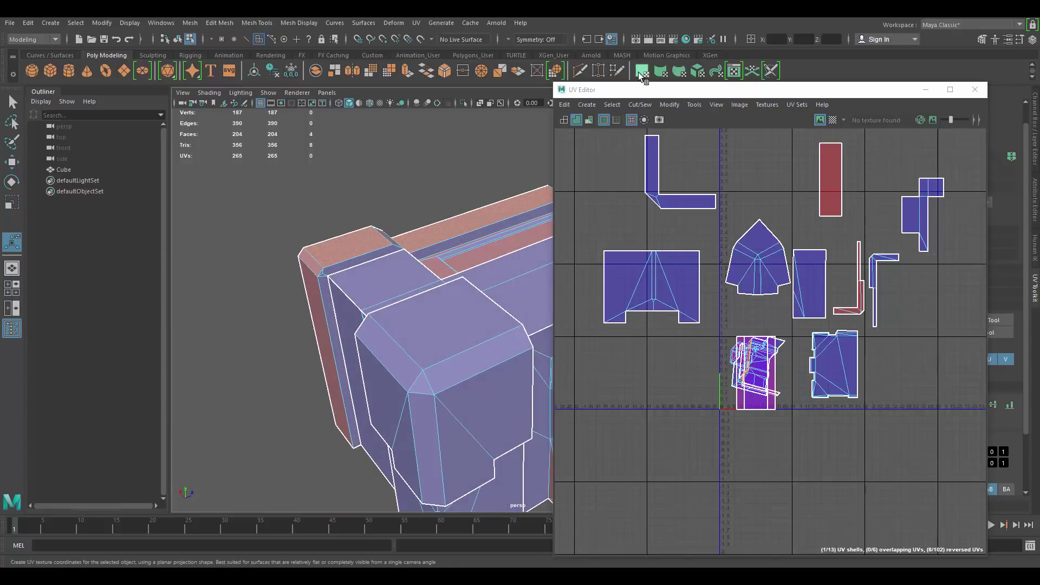
{"action": "left_click", "coordinate": [641, 72]}
{"action": "left_click_drag", "start_coordinate": [764, 373], "coordinate": [932, 364]}
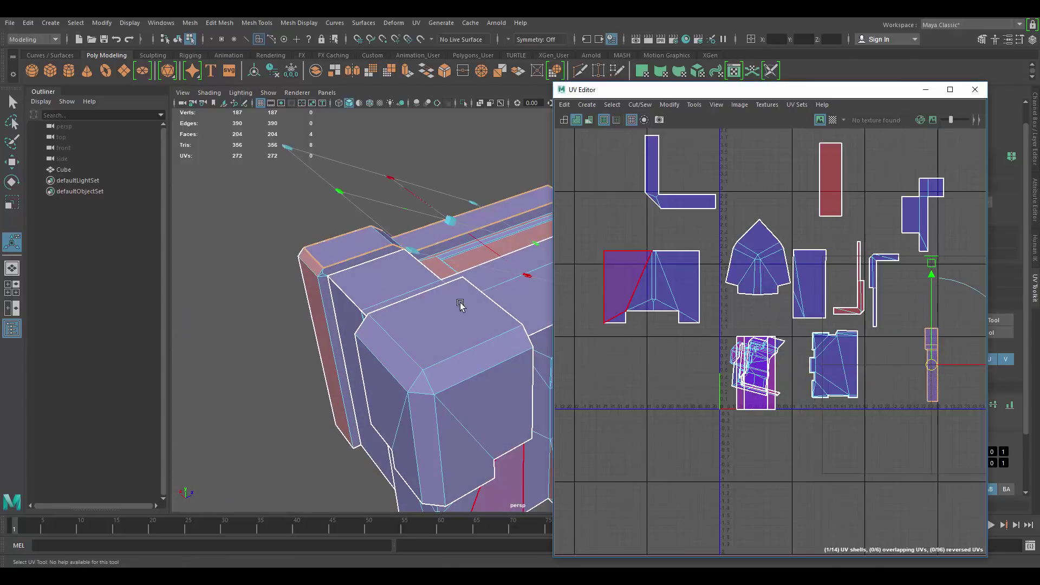
Step: Planar-project the bevel and tall side face at the rim's end block and place their shell beside the rim's top shell
{"action": "left_click_drag", "start_coordinate": [457, 302], "coordinate": [371, 282], "text": "alt"}
{"action": "left_click", "coordinate": [344, 263]}
{"action": "left_click", "coordinate": [351, 309], "text": "shift"}
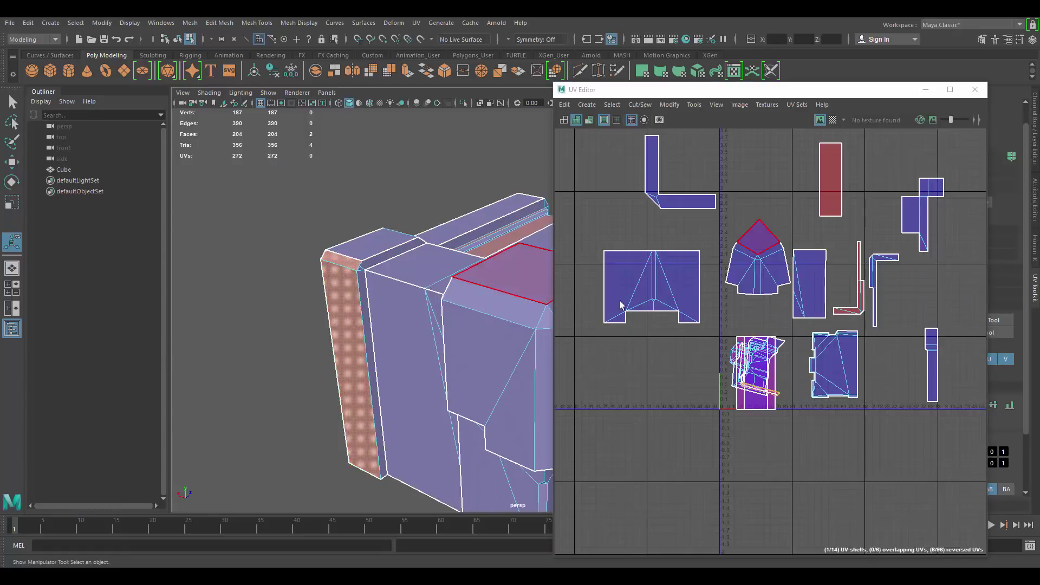
{"action": "key", "text": "g"}
{"action": "left_click_drag", "start_coordinate": [757, 373], "coordinate": [902, 388]}
{"action": "middle_click_drag", "start_coordinate": [903, 392], "coordinate": [936, 399]}
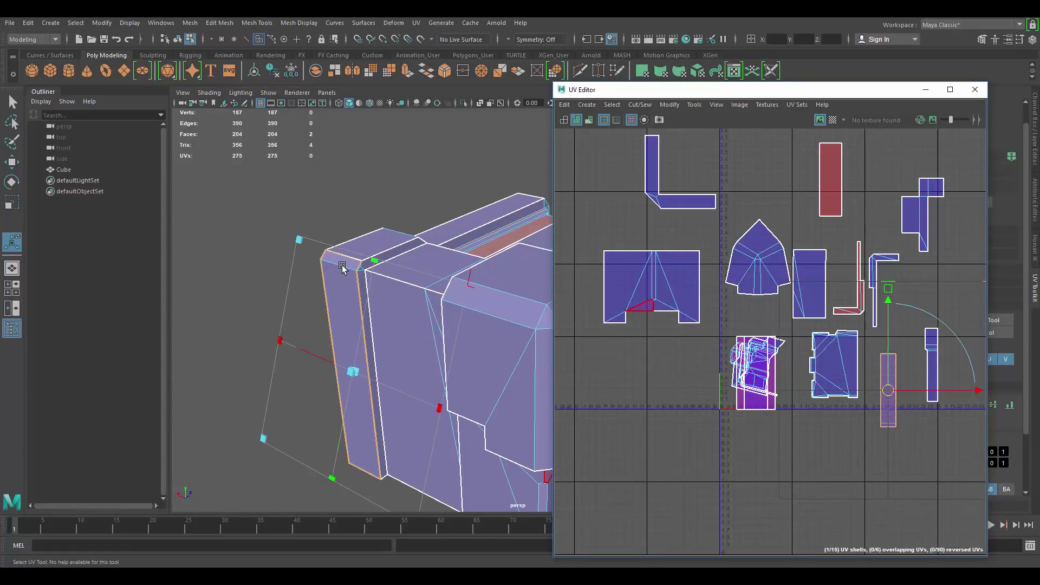
Step: Sew the end block's bevel and side shell to the rim's top shell along their shared edge
{"action": "right_click_drag", "start_coordinate": [342, 266], "coordinate": [348, 253]}
{"action": "key", "text": "shift+s"}
{"action": "middle_click_drag", "start_coordinate": [901, 294], "coordinate": [829, 268], "text": "alt"}
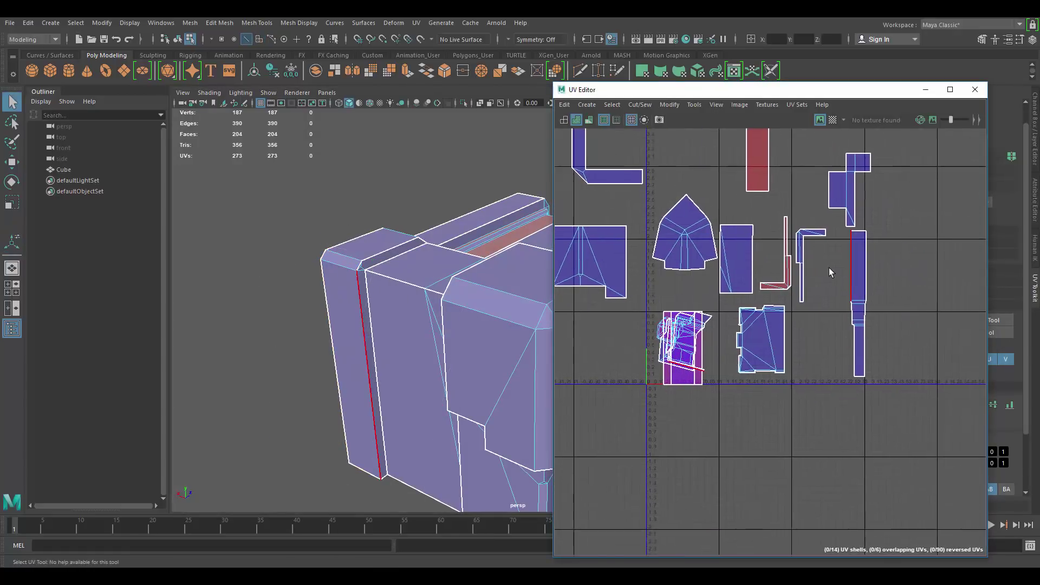
{"action": "scroll", "coordinate": [844, 269], "scroll_direction": "up", "scroll_amount": 3}
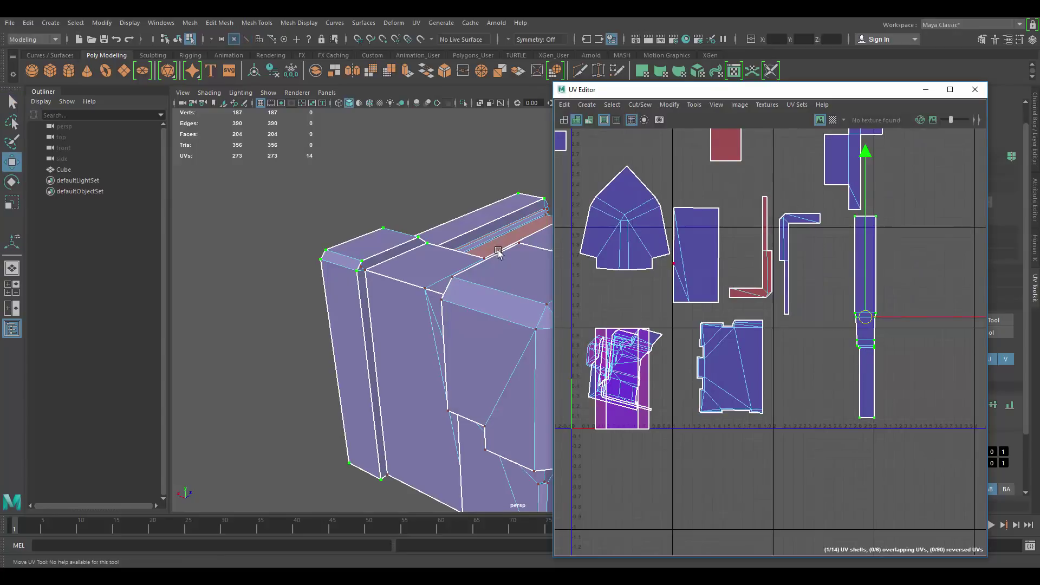
Step: Planar-project the bevel and side face at the rim's opposite end and place their shell beside the long strip shell
{"action": "left_click_drag", "start_coordinate": [498, 253], "coordinate": [482, 227], "text": "alt"}
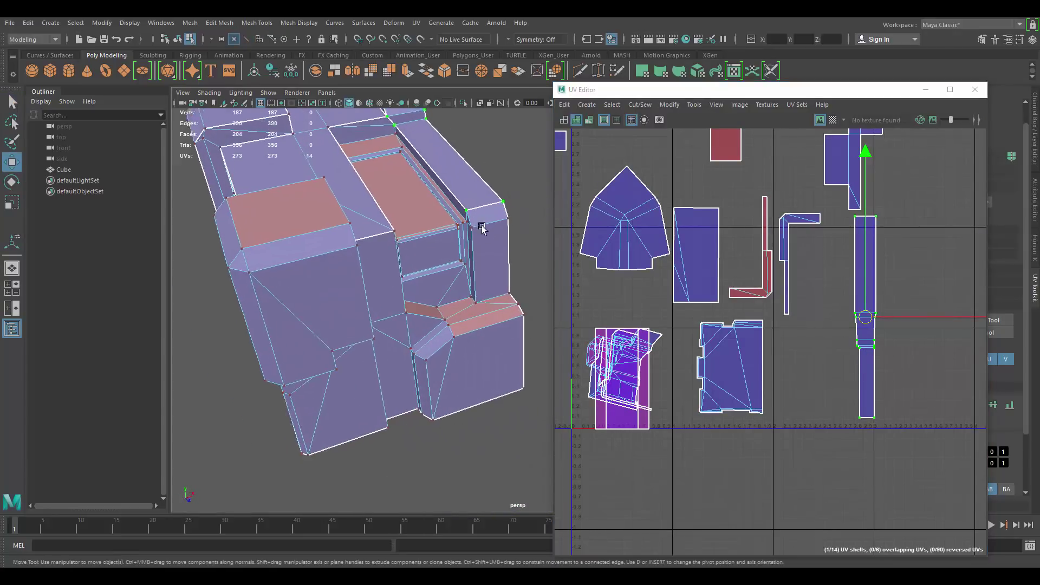
{"action": "scroll", "coordinate": [482, 228], "scroll_direction": "up", "scroll_amount": 2}
{"action": "right_click_drag", "start_coordinate": [472, 219], "coordinate": [474, 239]}
{"action": "left_click", "coordinate": [481, 199]}
{"action": "left_click", "coordinate": [485, 237], "text": "shift"}
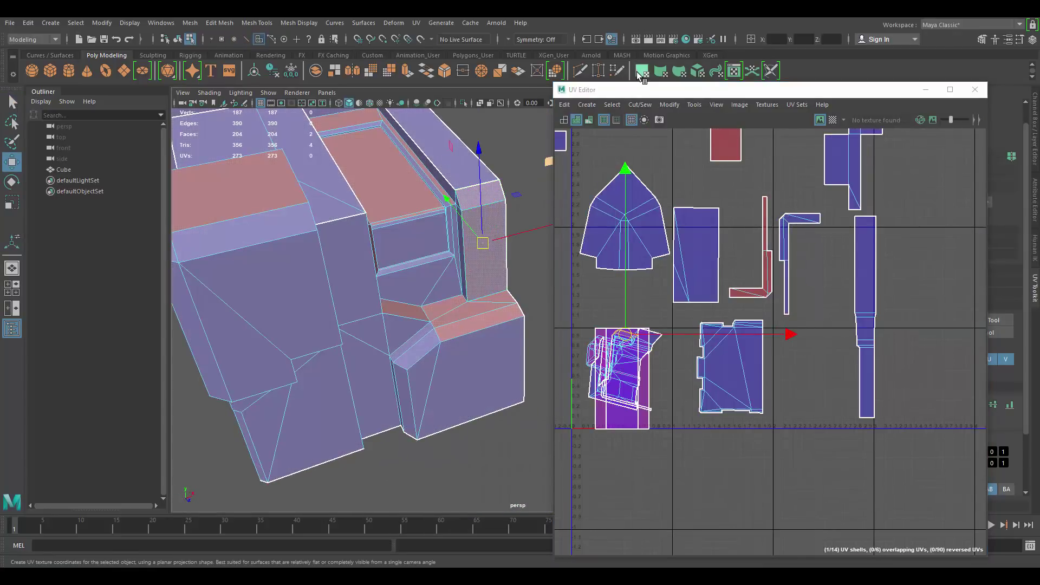
{"action": "left_click", "coordinate": [641, 76]}
{"action": "left_click", "coordinate": [909, 279]}
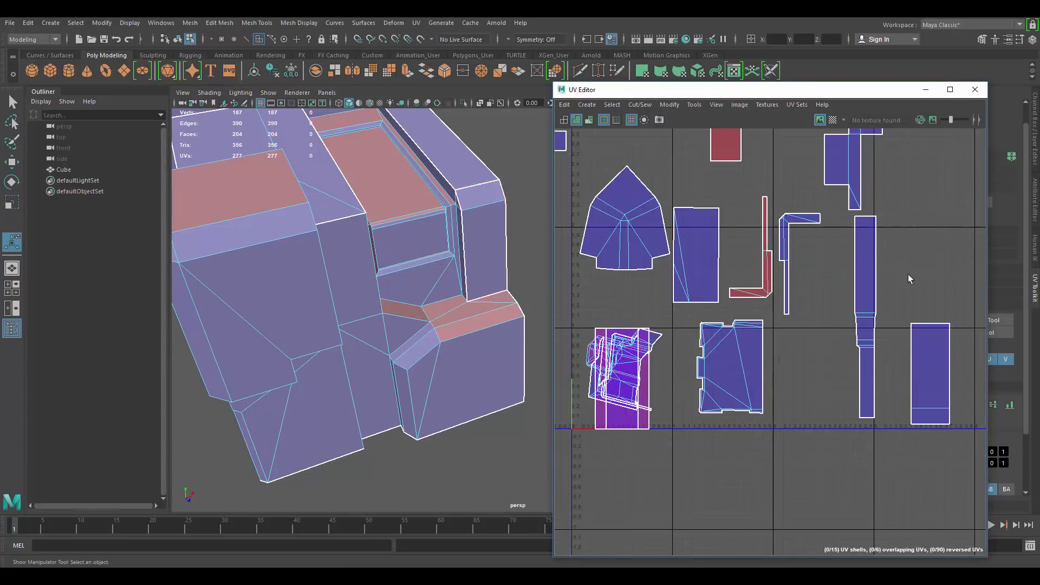
Step: Move and sew the opposite end's bevel and side shell onto the long rim strip along their shared top edge
{"action": "left_click", "coordinate": [481, 176]}
{"action": "left_click", "coordinate": [476, 186]}
{"action": "middle_click_drag", "start_coordinate": [905, 325], "coordinate": [813, 234], "text": "alt"}
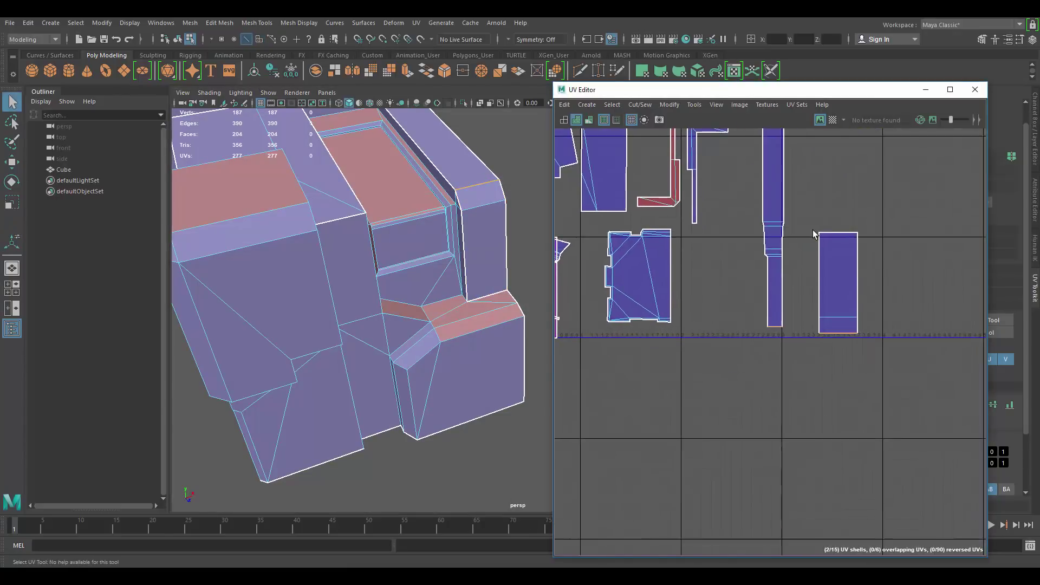
{"action": "scroll", "coordinate": [834, 249], "scroll_direction": "up", "scroll_amount": 2}
{"action": "key", "text": "shift+s"}
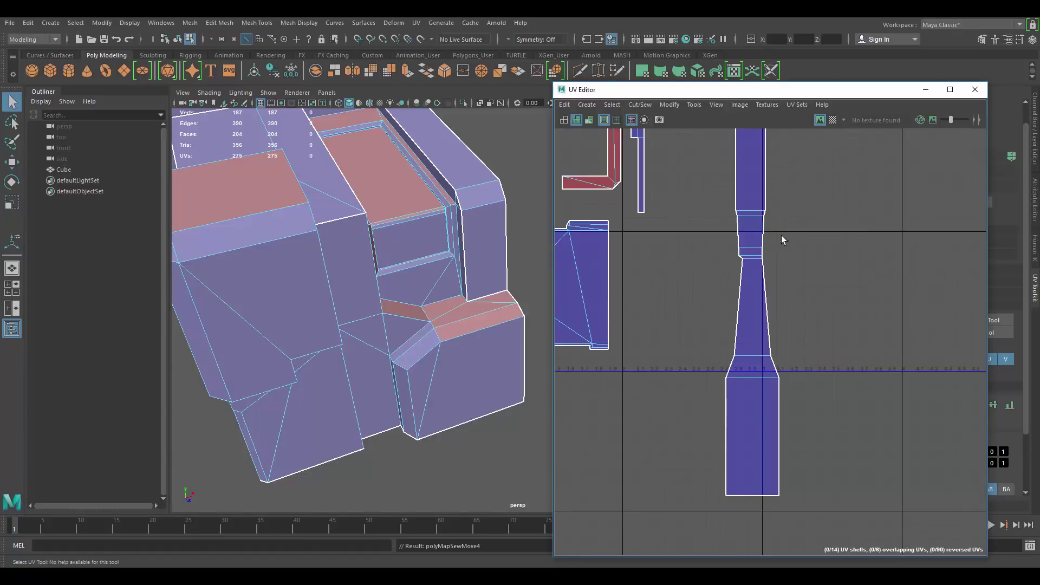
Step: Unfold the complete rim strip shell to even out its widths and move it clear of the neighbouring shells
{"action": "left_click", "coordinate": [781, 236]}
{"action": "scroll", "coordinate": [779, 248], "scroll_direction": "down", "scroll_amount": 3}
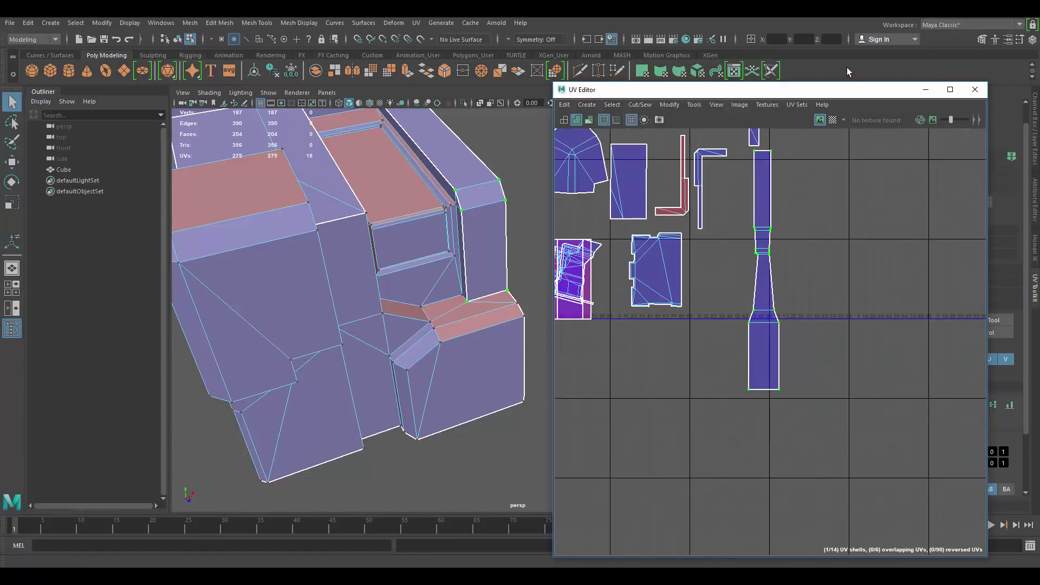
{"action": "left_click_drag", "start_coordinate": [847, 89], "coordinate": [712, 90]}
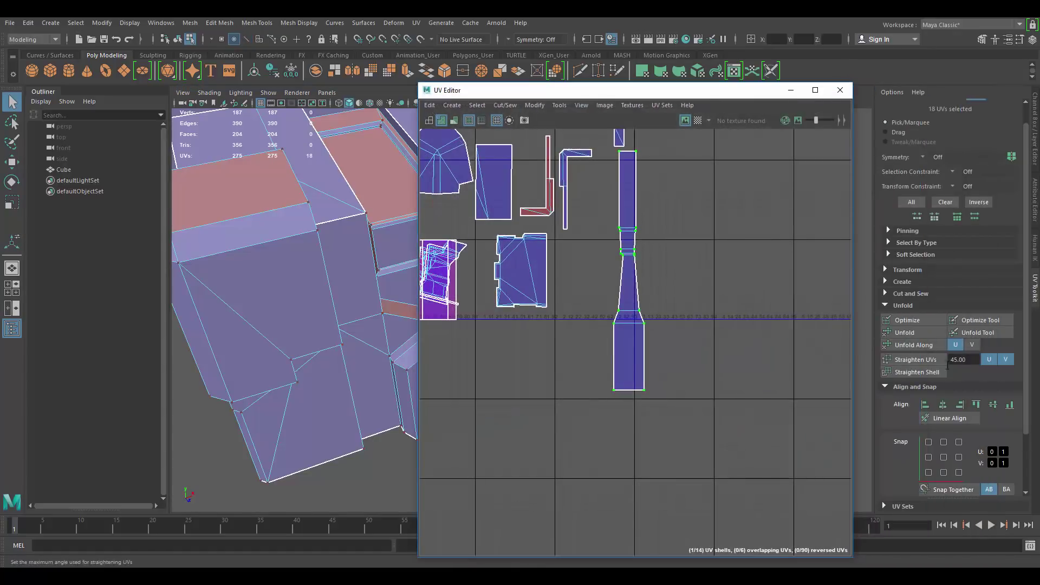
{"action": "left_click", "coordinate": [911, 332]}
{"action": "scroll", "coordinate": [648, 226], "scroll_direction": "down", "scroll_amount": 1}
{"action": "middle_click_drag", "start_coordinate": [649, 226], "coordinate": [703, 258], "text": "alt"}
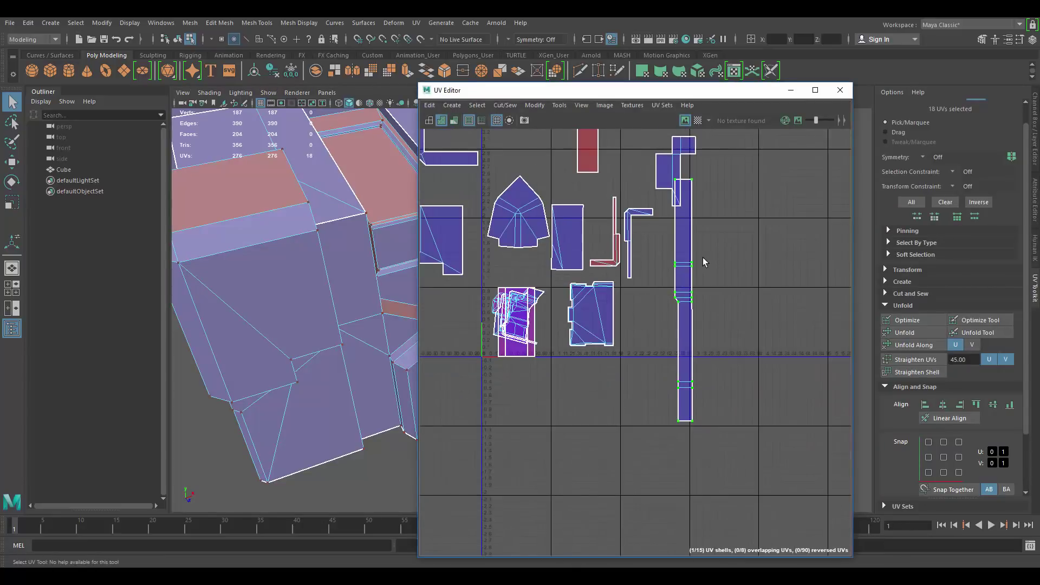
{"action": "left_click_drag", "start_coordinate": [683, 304], "coordinate": [739, 295]}
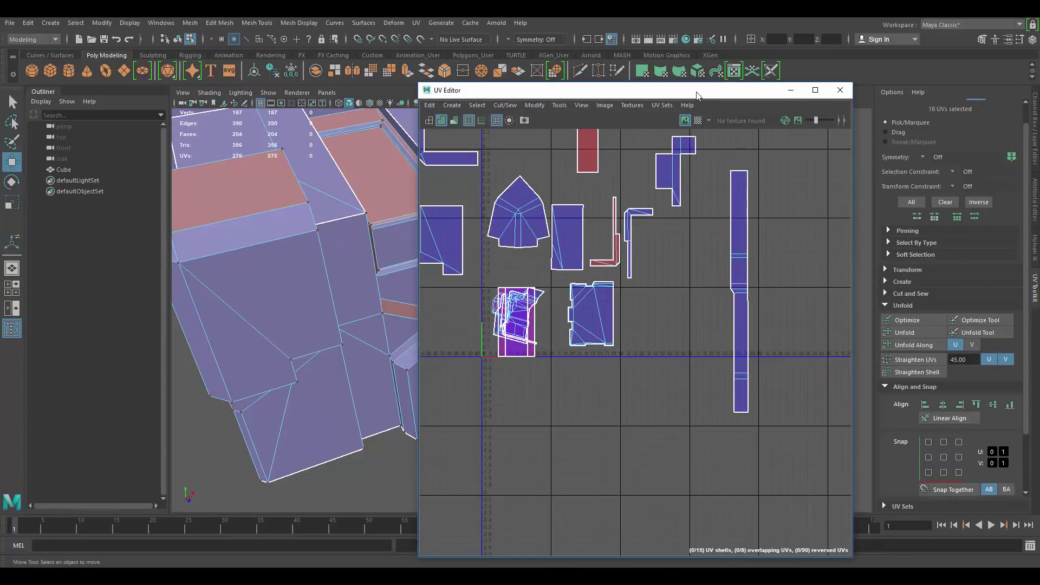
Step: Return to the model and select the recessed panel's top, narrow bevel and front faces
{"action": "left_click_drag", "start_coordinate": [697, 96], "coordinate": [828, 94]}
{"action": "scroll", "coordinate": [380, 271], "scroll_direction": "down", "scroll_amount": 5}
{"action": "left_click_drag", "start_coordinate": [433, 260], "coordinate": [478, 261], "text": "alt"}
{"action": "scroll", "coordinate": [769, 232], "scroll_direction": "down", "scroll_amount": 2}
{"action": "middle_click_drag", "start_coordinate": [682, 225], "coordinate": [725, 274], "text": "alt"}
{"action": "left_click_drag", "start_coordinate": [379, 285], "coordinate": [402, 274], "text": "alt"}
{"action": "scroll", "coordinate": [402, 274], "scroll_direction": "up", "scroll_amount": 6}
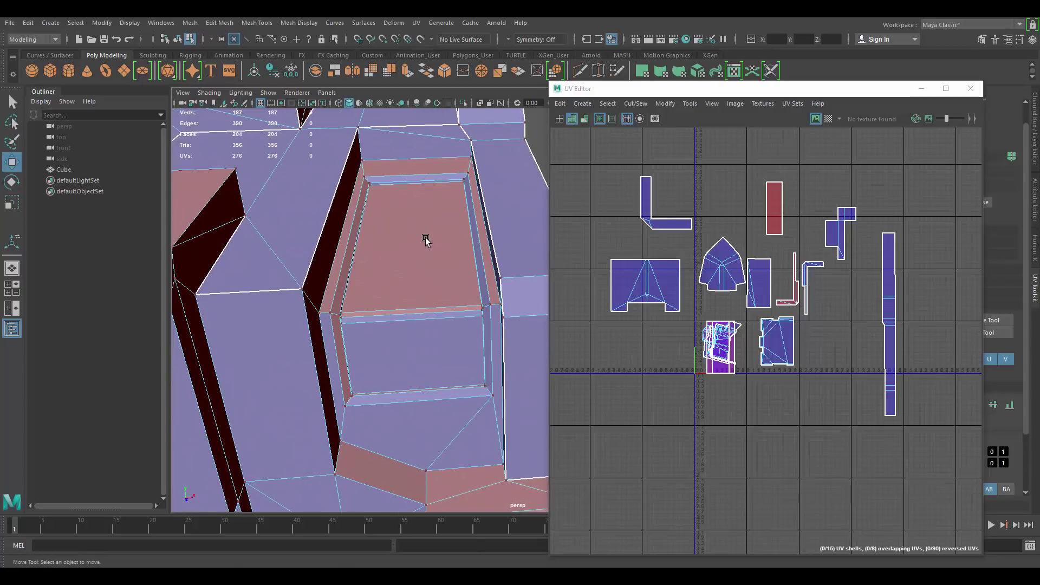
{"action": "right_click_drag", "start_coordinate": [425, 240], "coordinate": [426, 281]}
{"action": "left_click", "coordinate": [417, 232]}
{"action": "left_click", "coordinate": [421, 316], "text": "shift"}
{"action": "left_click", "coordinate": [428, 347], "text": "shift"}
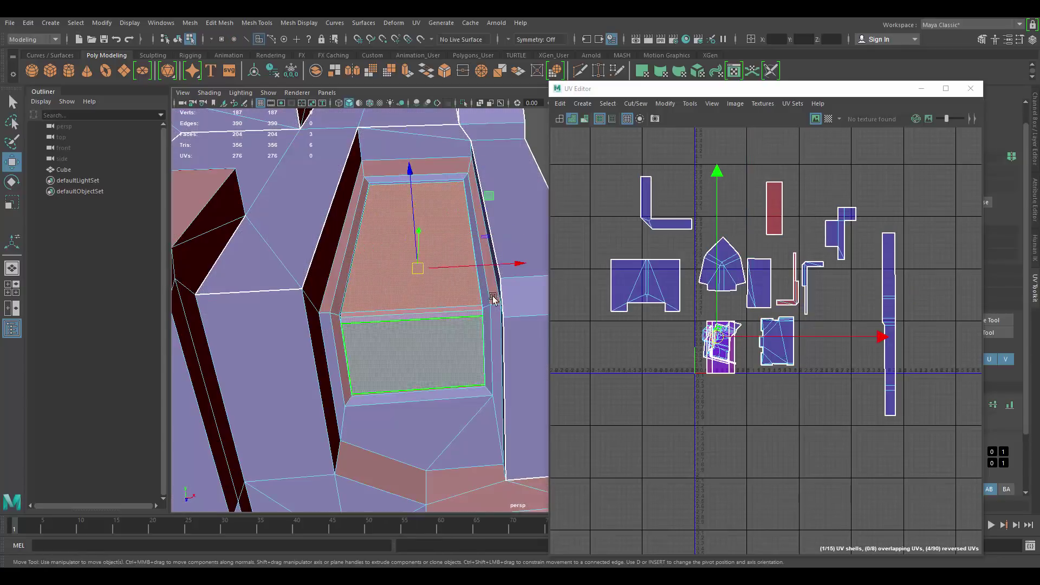
Step: Grow the recessed panel's face selection outward to include its surrounding inset frame faces
{"action": "left_click_drag", "start_coordinate": [492, 299], "coordinate": [422, 273], "text": "alt"}
{"action": "scroll", "coordinate": [443, 263], "scroll_direction": "up", "scroll_amount": 4}
{"action": "key", "text": "f"}
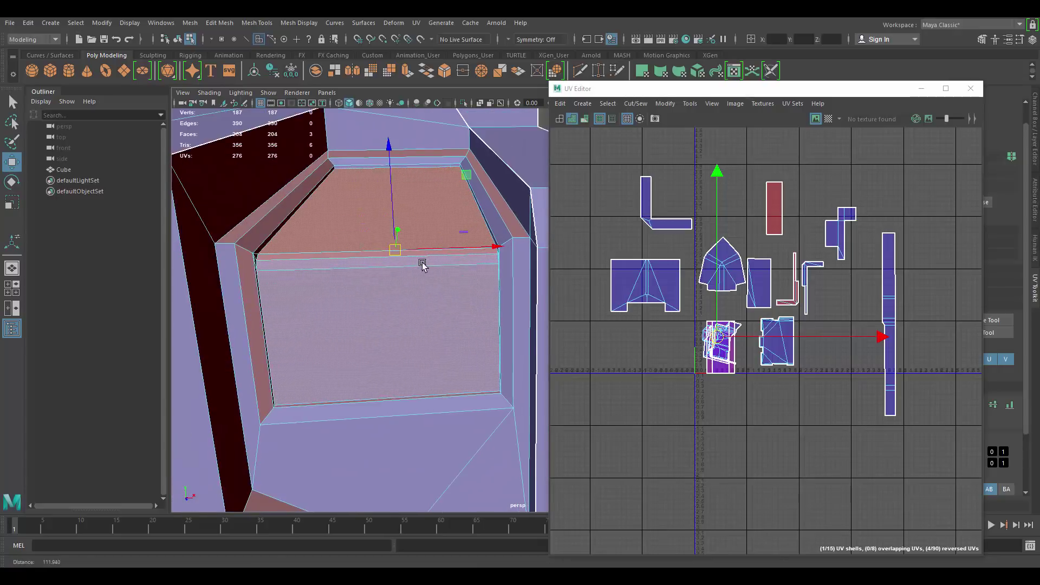
{"action": "key", "text": "shift+period"}
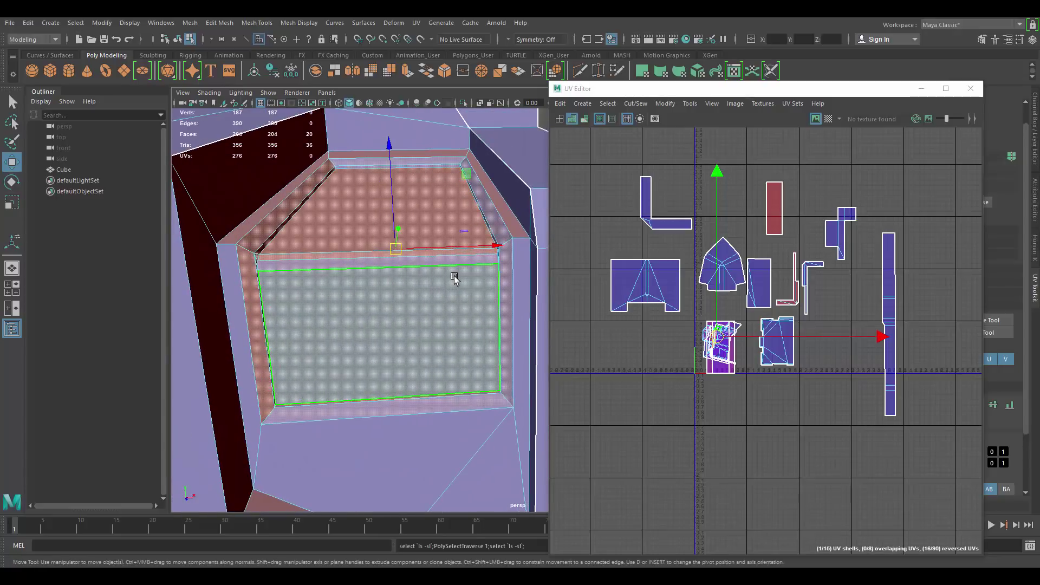
Step: Extend the selection to the recess's outer border faces, then planar-project them as one shell and move it above the other shells
{"action": "key", "text": "shift+period"}
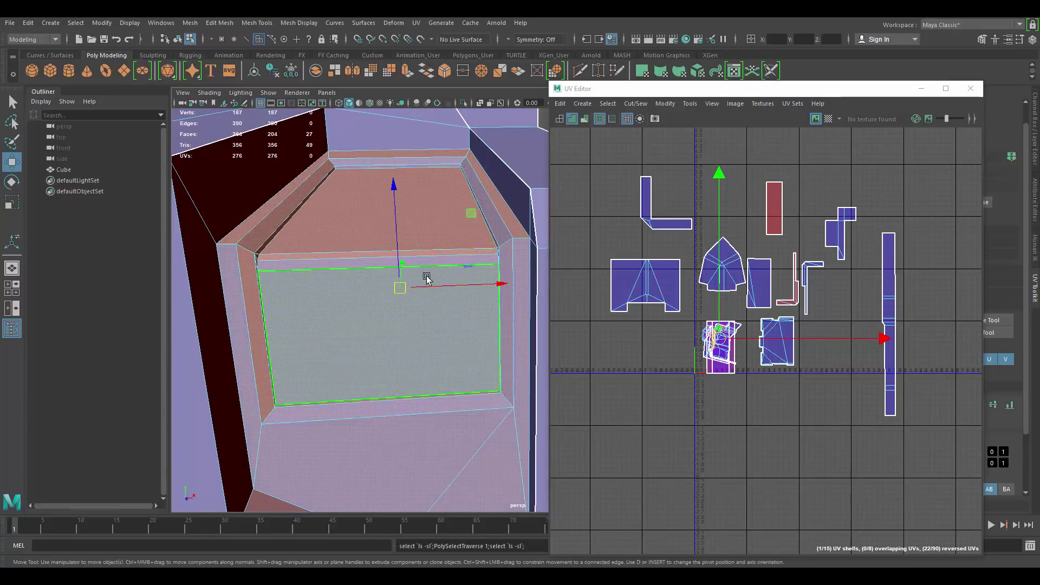
{"action": "left_click_drag", "start_coordinate": [426, 277], "coordinate": [471, 244], "text": "alt"}
{"action": "left_click", "coordinate": [641, 71]}
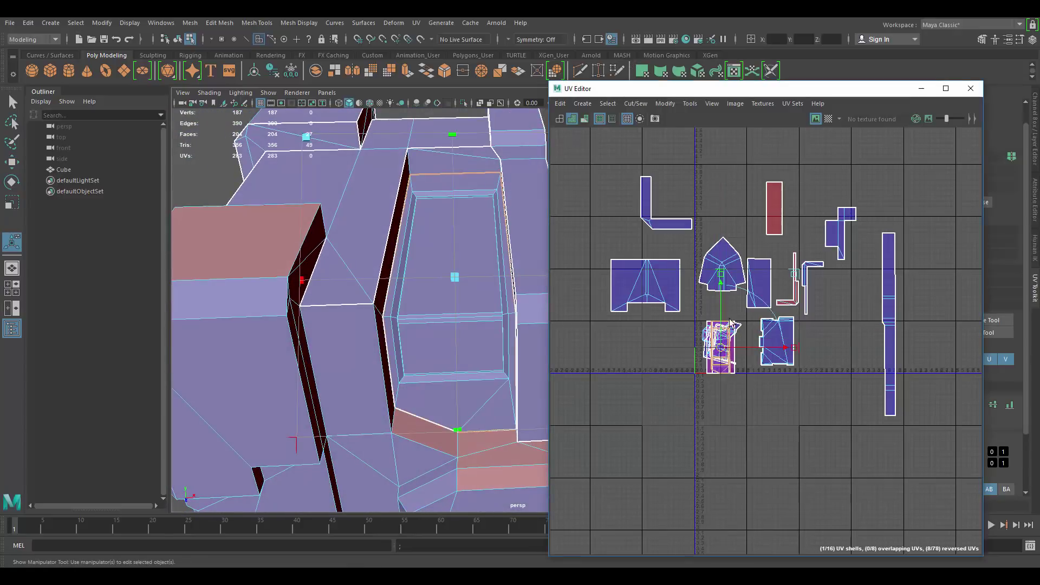
{"action": "left_click_drag", "start_coordinate": [730, 323], "coordinate": [727, 187]}
Step: Convert the recessed panel selection to UVs and unfold its shell
{"action": "right_click_drag", "start_coordinate": [705, 173], "coordinate": [814, 175], "text": "ctrl"}
{"action": "left_click_drag", "start_coordinate": [783, 93], "coordinate": [649, 93]}
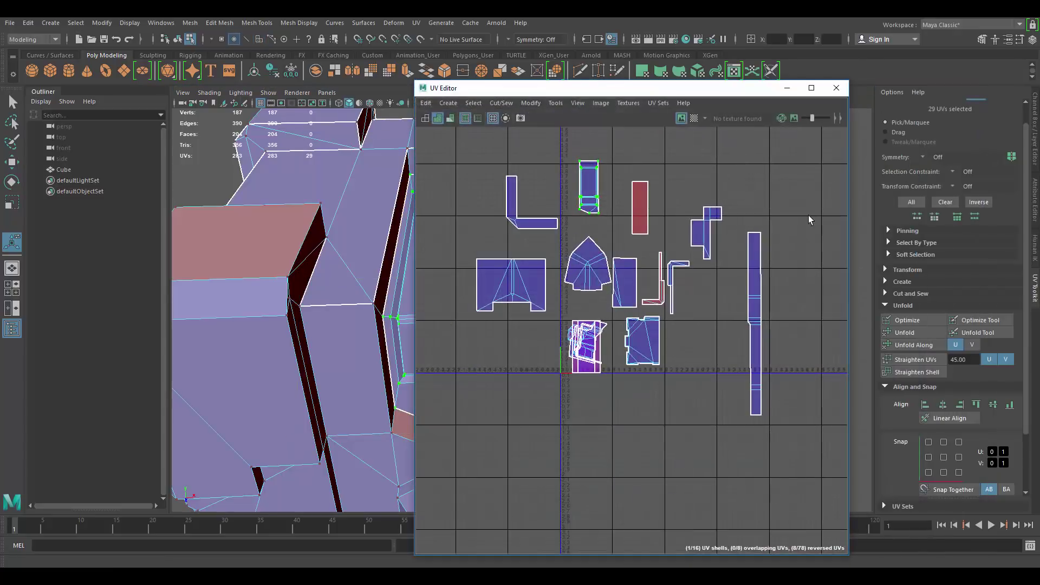
{"action": "left_click", "coordinate": [911, 334]}
{"action": "key", "text": "f"}
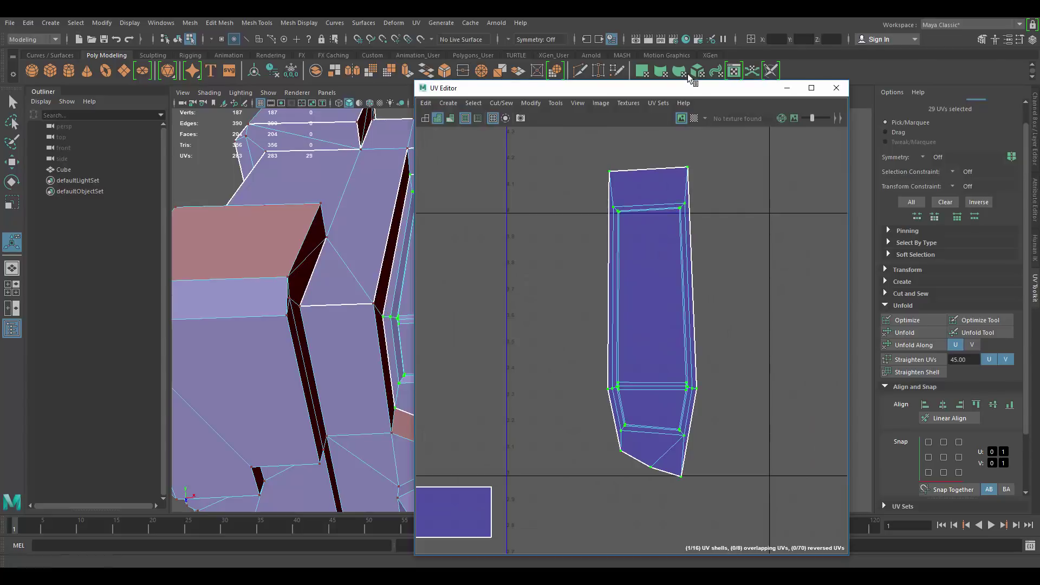
{"action": "left_click_drag", "start_coordinate": [666, 90], "coordinate": [784, 72]}
{"action": "key", "text": "f"}
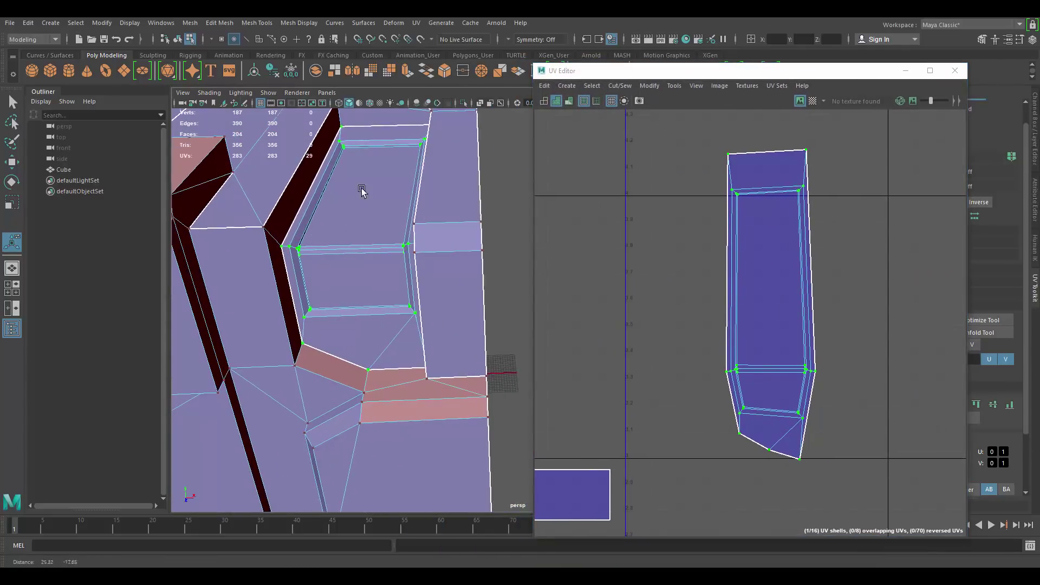
Step: Check the recessed panel shell with the checker pattern and rotate the shell slightly so it stands upright
{"action": "left_click", "coordinate": [813, 101]}
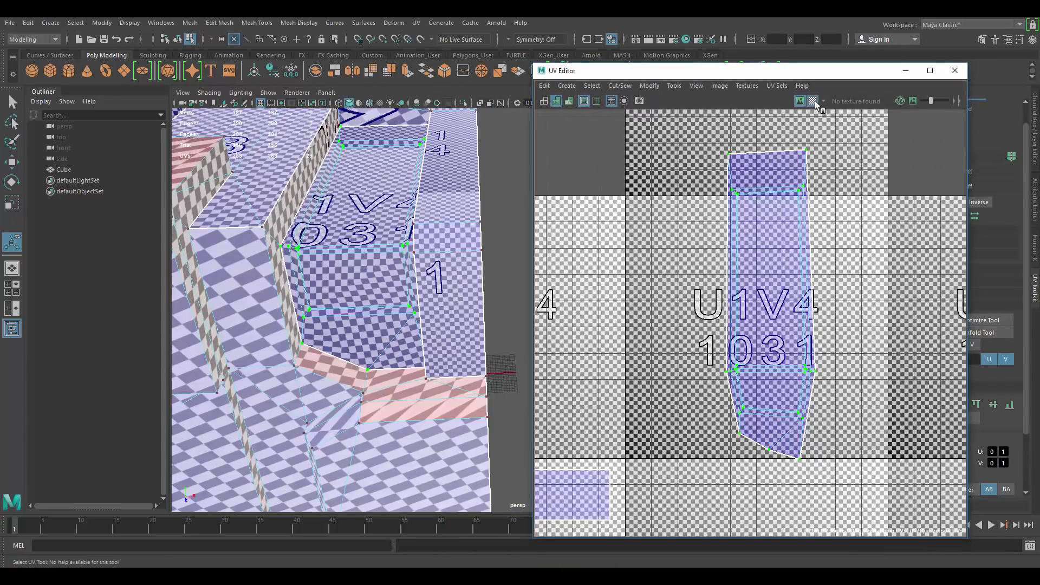
{"action": "left_click", "coordinate": [815, 104]}
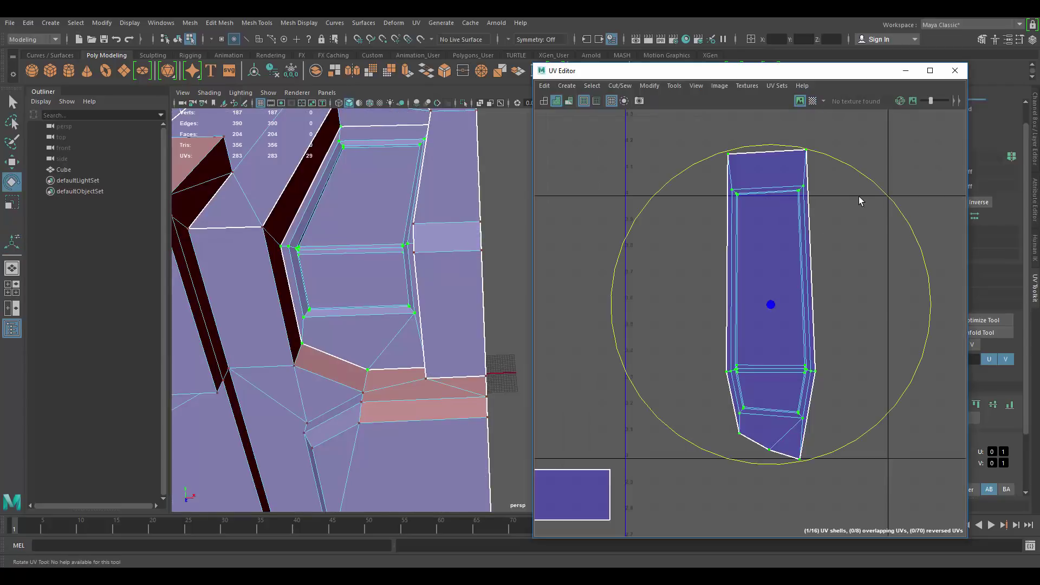
{"action": "left_click_drag", "start_coordinate": [870, 178], "coordinate": [874, 182]}
{"action": "key", "text": "w"}
{"action": "left_click", "coordinate": [921, 161]}
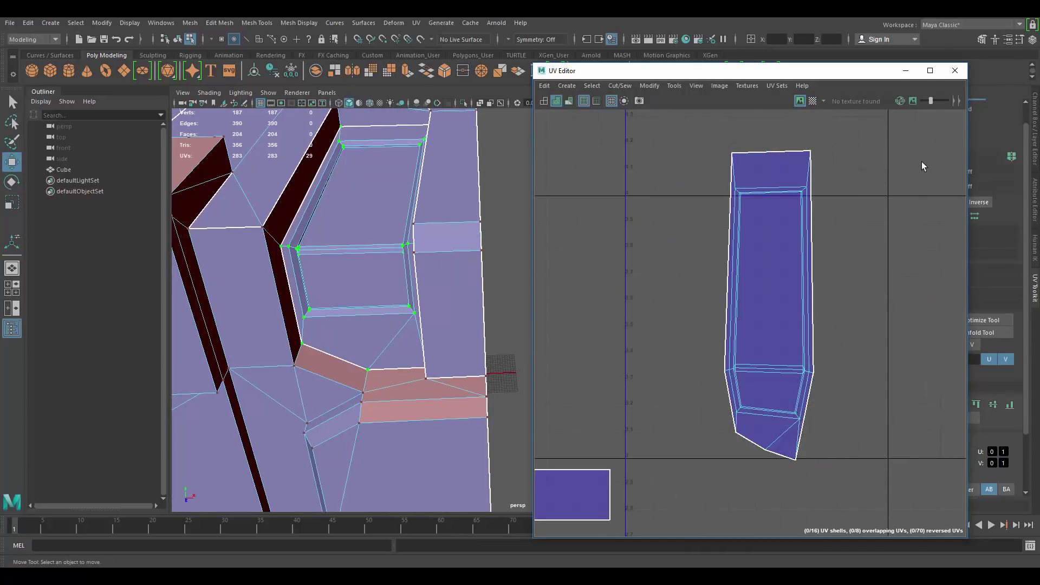
Step: Select the narrow inner faces of the raised rim that run along the recess and down its front
{"action": "scroll", "coordinate": [361, 313], "scroll_direction": "down", "scroll_amount": 4}
{"action": "middle_click_drag", "start_coordinate": [378, 338], "coordinate": [342, 298], "text": "alt"}
{"action": "left_click_drag", "start_coordinate": [416, 300], "coordinate": [464, 320], "text": "alt"}
{"action": "scroll", "coordinate": [806, 298], "scroll_direction": "down", "scroll_amount": 6}
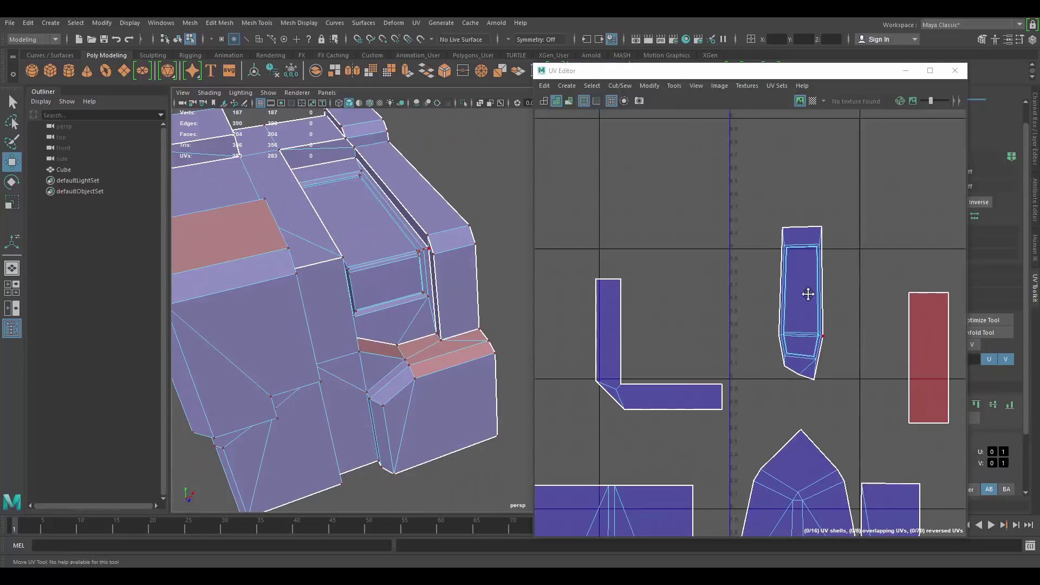
{"action": "middle_click_drag", "start_coordinate": [820, 328], "coordinate": [701, 209], "text": "alt"}
{"action": "left_click_drag", "start_coordinate": [391, 222], "coordinate": [432, 230], "text": "alt"}
{"action": "right_click_drag", "start_coordinate": [413, 233], "coordinate": [413, 262]}
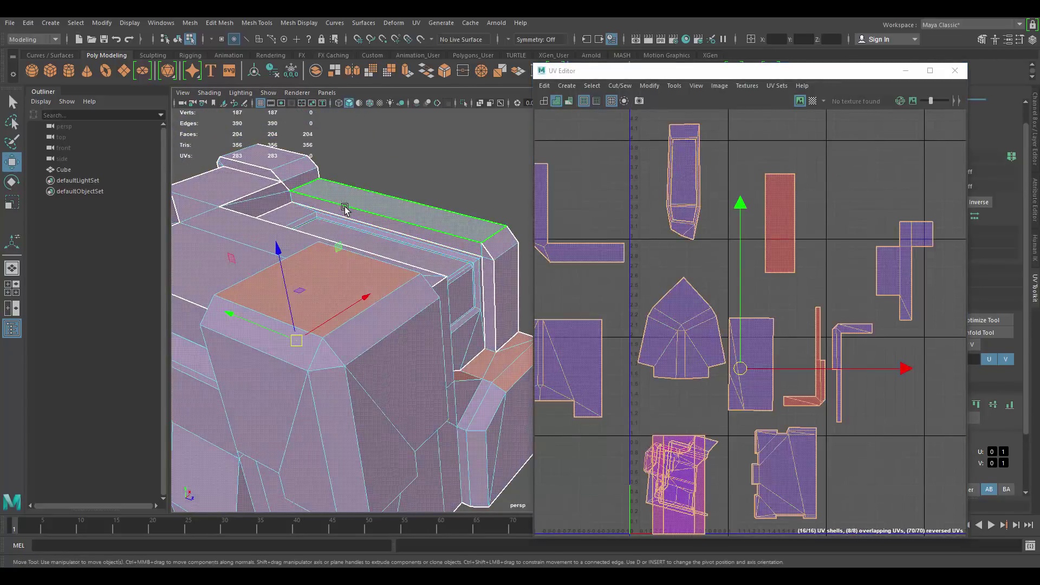
{"action": "left_click", "coordinate": [355, 214]}
{"action": "left_click", "coordinate": [491, 269], "text": "shift"}
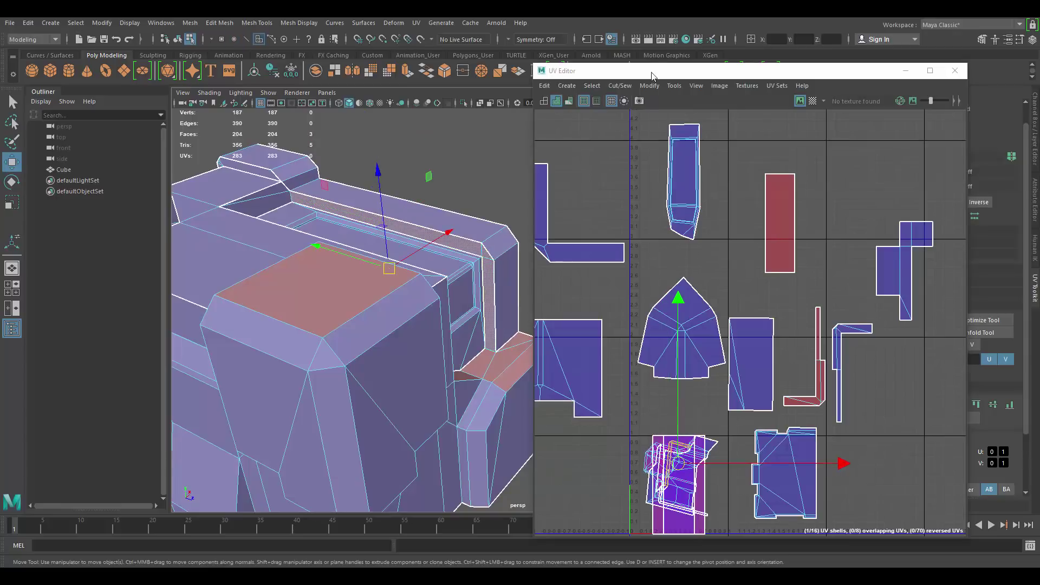
Step: Planar-project the rim's inner faces and move their L-shaped shell to an empty area above the stepped shell
{"action": "left_click_drag", "start_coordinate": [652, 73], "coordinate": [661, 92]}
{"action": "left_click", "coordinate": [642, 71]}
{"action": "scroll", "coordinate": [755, 347], "scroll_direction": "down", "scroll_amount": 3}
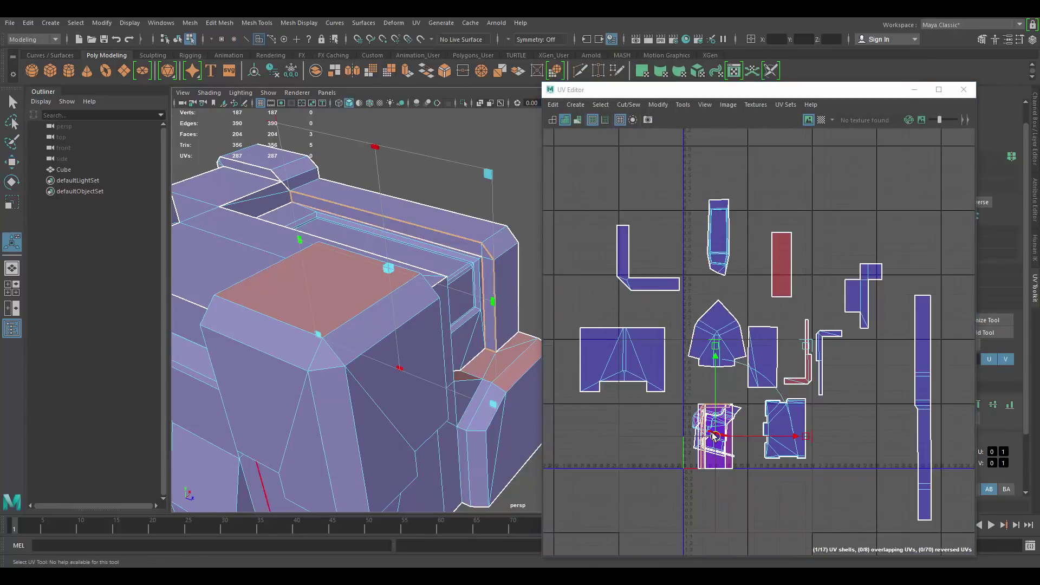
{"action": "left_click_drag", "start_coordinate": [715, 436], "coordinate": [862, 220]}
{"action": "left_click", "coordinate": [796, 184]}
Step: Planar-project the two wall faces on the recess's opposite side and place their L-shaped shell beside the rim's inner shell
{"action": "left_click_drag", "start_coordinate": [424, 238], "coordinate": [441, 185], "text": "alt"}
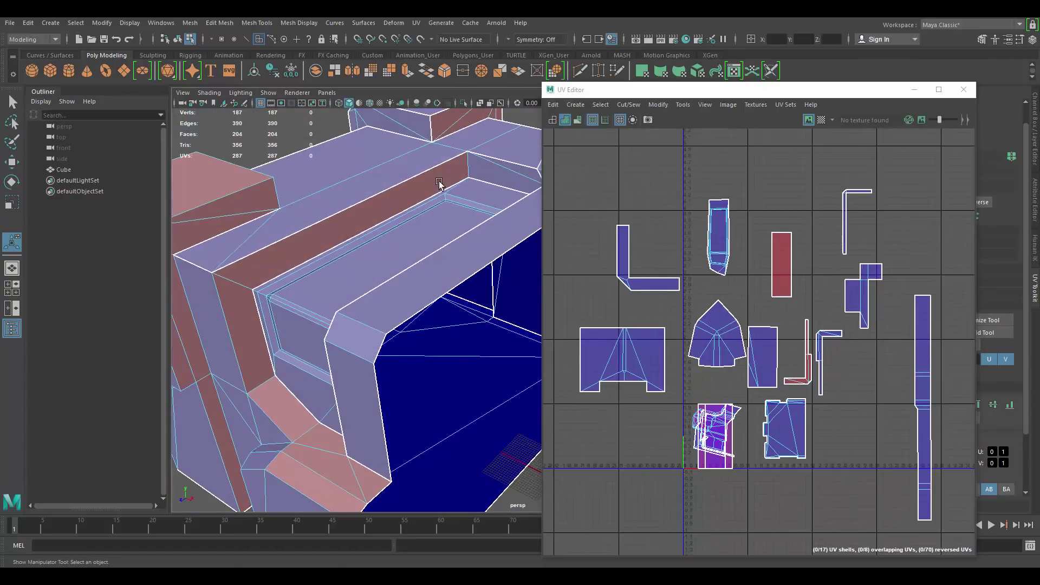
{"action": "left_click", "coordinate": [437, 183]}
{"action": "left_click_drag", "start_coordinate": [350, 196], "coordinate": [415, 149], "text": "alt"}
{"action": "left_click", "coordinate": [360, 213], "text": "shift"}
{"action": "left_click_drag", "start_coordinate": [452, 221], "coordinate": [471, 223], "text": "alt"}
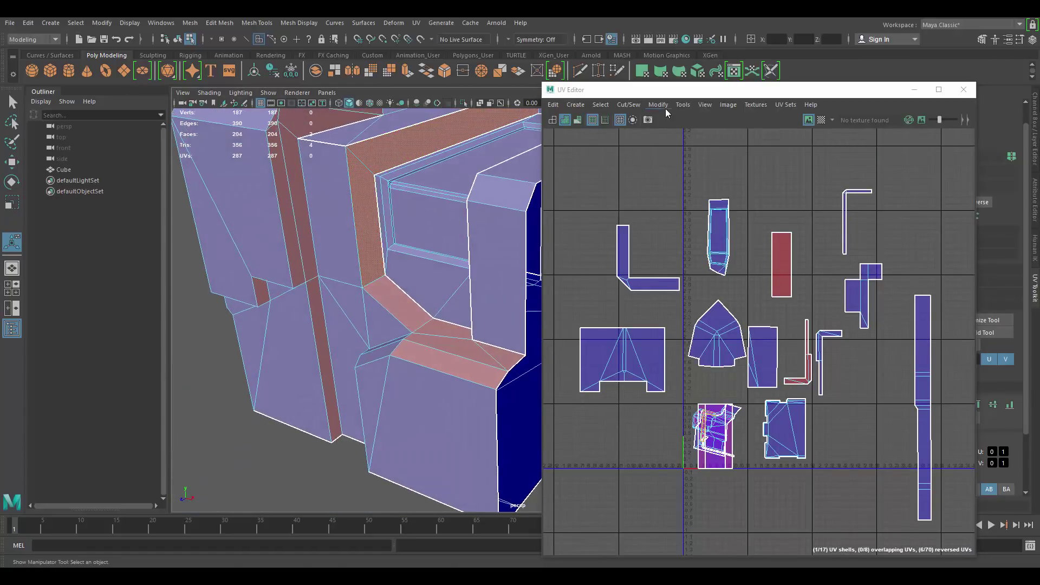
{"action": "left_click", "coordinate": [643, 72]}
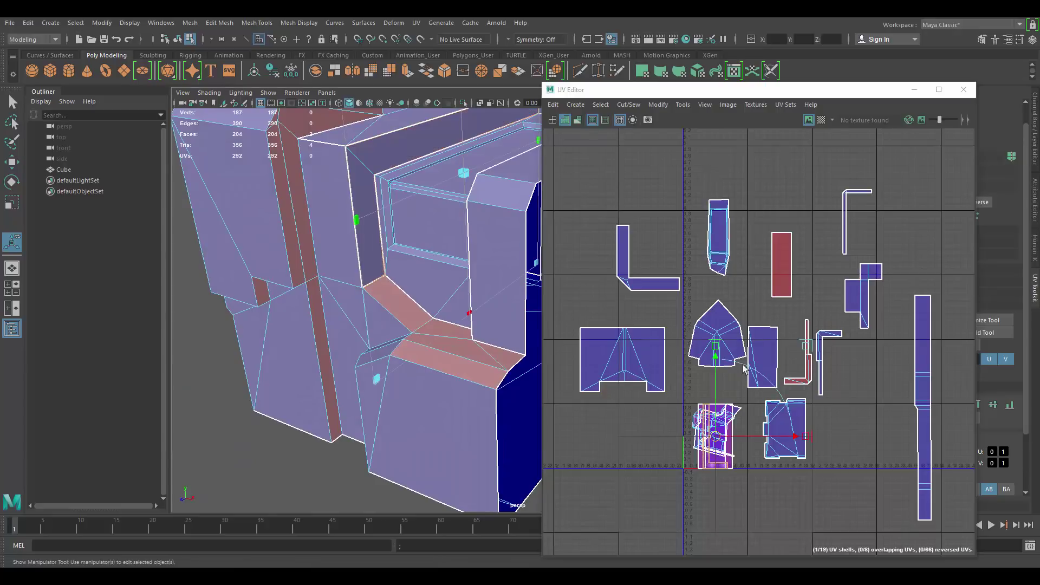
{"action": "left_click_drag", "start_coordinate": [717, 436], "coordinate": [815, 191]}
{"action": "left_click", "coordinate": [707, 184]}
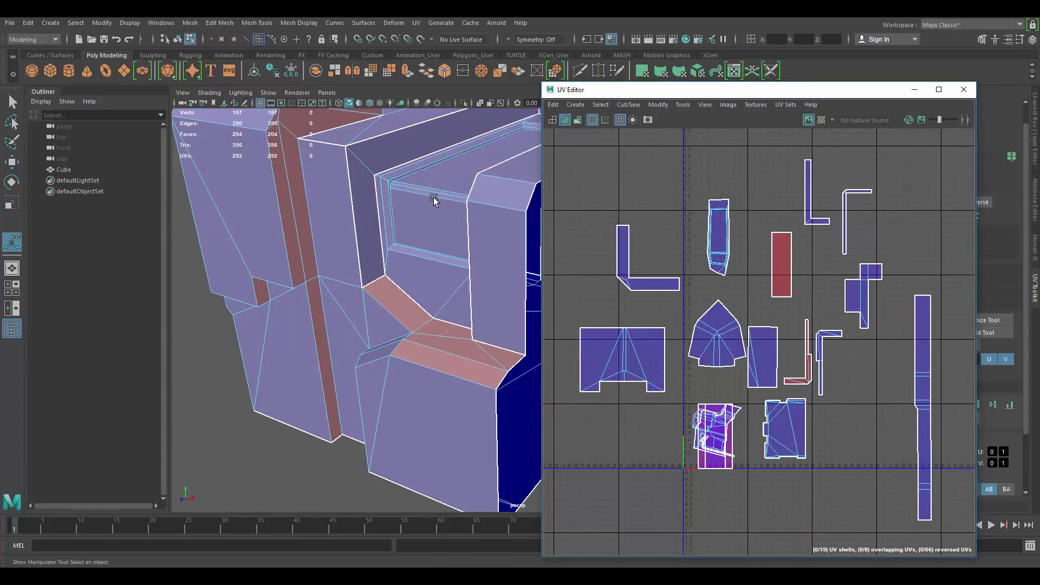
Step: Planar-project the protruding lower corner block's front, bevel and side faces and move their shell above the long rim strip
{"action": "left_click_drag", "start_coordinate": [434, 201], "coordinate": [487, 278], "text": "alt"}
{"action": "left_click", "coordinate": [487, 279]}
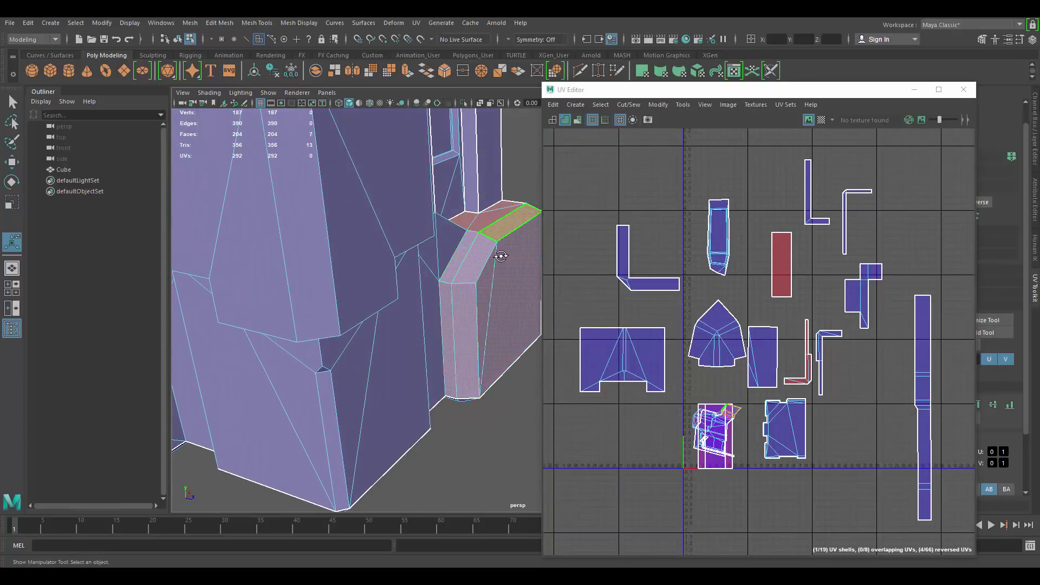
{"action": "left_click_drag", "start_coordinate": [501, 256], "coordinate": [429, 290], "text": "alt"}
{"action": "left_click", "coordinate": [643, 74]}
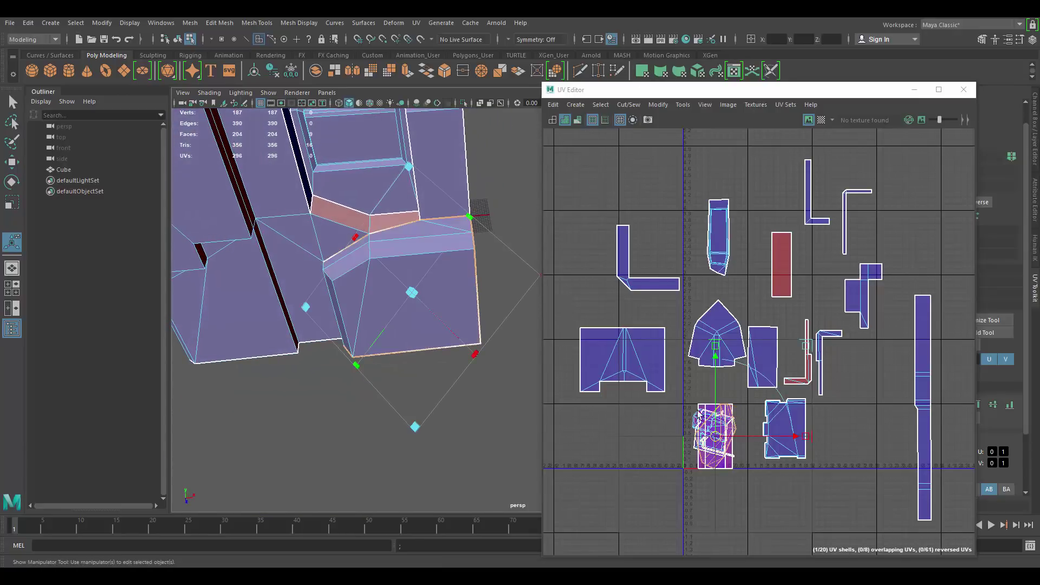
{"action": "left_click_drag", "start_coordinate": [719, 435], "coordinate": [929, 204]}
Step: Convert the lower corner block's selection to UVs and straighten its shell
{"action": "middle_click_drag", "start_coordinate": [783, 212], "coordinate": [621, 210], "text": "alt"}
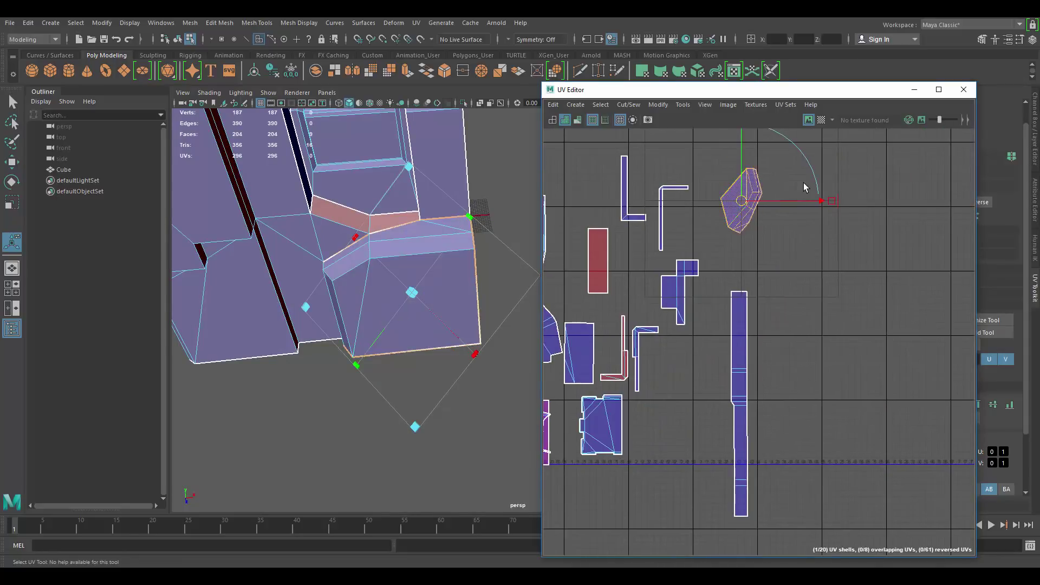
{"action": "right_click_drag", "start_coordinate": [804, 184], "coordinate": [906, 177], "text": "ctrl"}
{"action": "left_click_drag", "start_coordinate": [812, 92], "coordinate": [697, 70]}
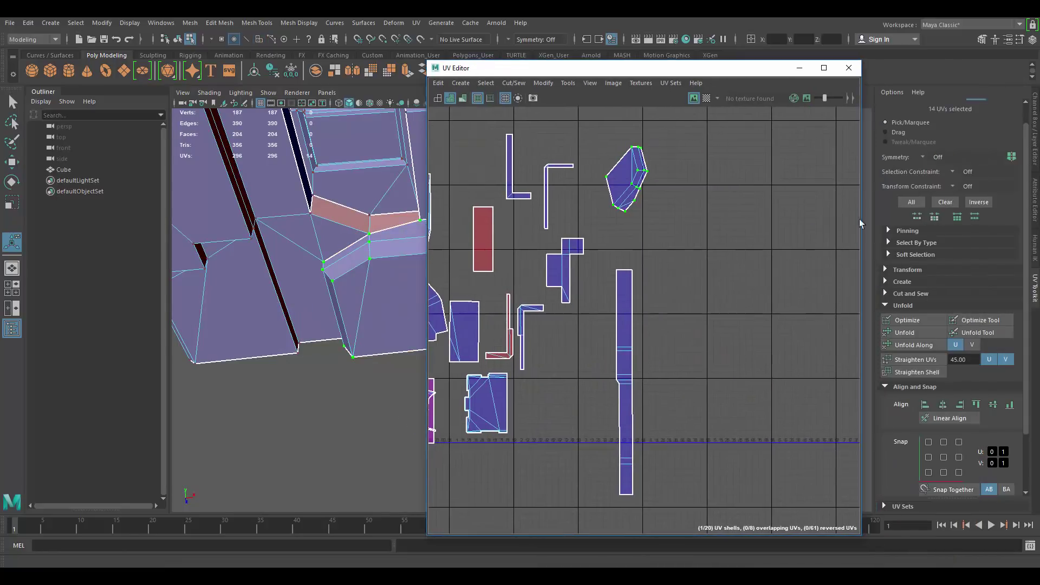
{"action": "left_click", "coordinate": [918, 360]}
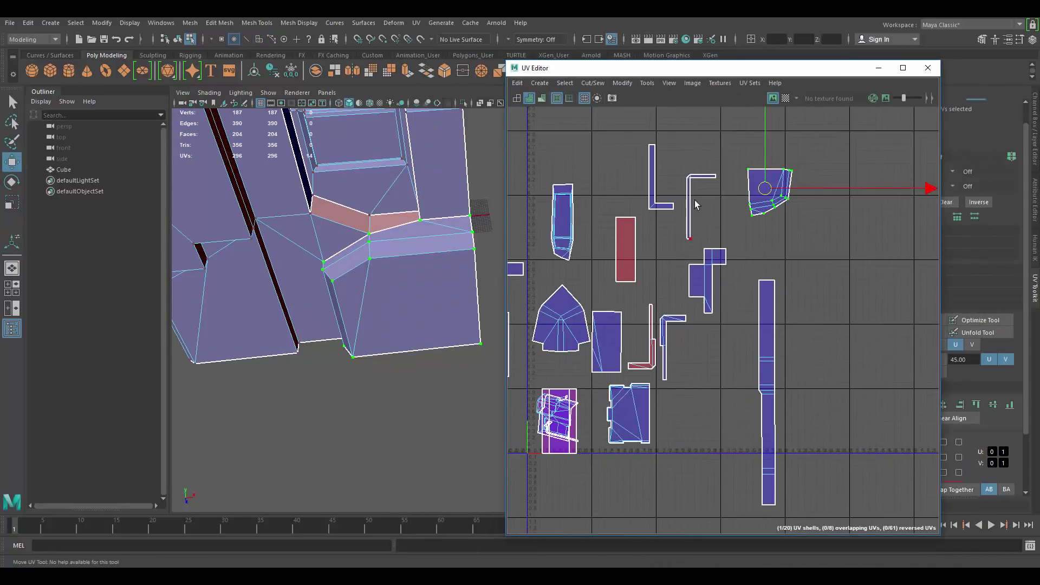
Step: Select the tall outer band beside the recess wall together with the adjoining faces below it
{"action": "scroll", "coordinate": [698, 187], "scroll_direction": "up", "scroll_amount": 2}
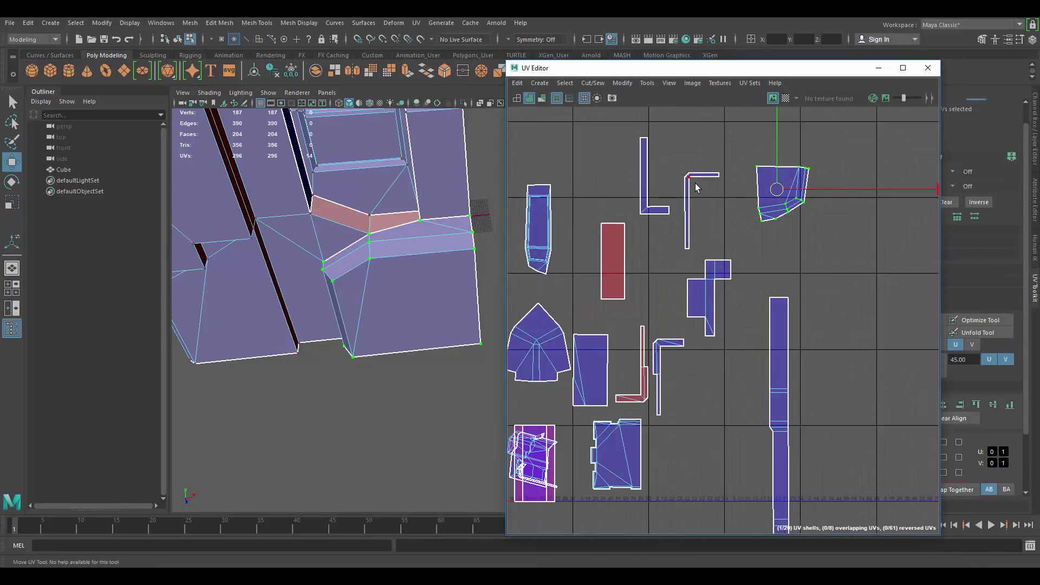
{"action": "left_click_drag", "start_coordinate": [623, 71], "coordinate": [653, 70]}
{"action": "left_click_drag", "start_coordinate": [394, 228], "coordinate": [416, 238], "text": "alt"}
{"action": "right_click_drag", "start_coordinate": [344, 206], "coordinate": [345, 236]}
{"action": "left_click", "coordinate": [377, 237]}
{"action": "left_click_drag", "start_coordinate": [349, 240], "coordinate": [433, 209], "text": "alt"}
{"action": "middle_click_drag", "start_coordinate": [440, 198], "coordinate": [426, 216], "text": "alt"}
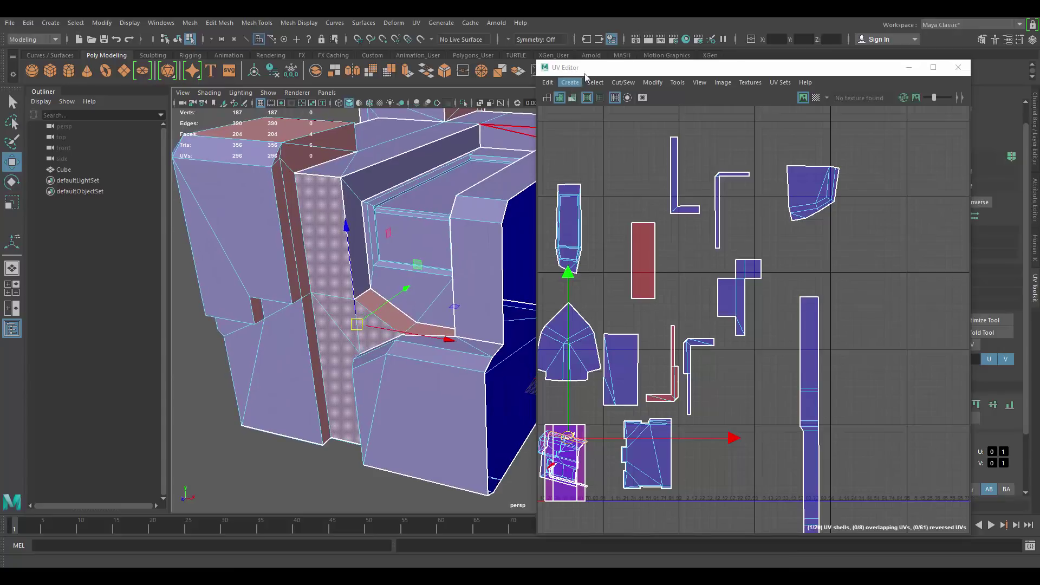
Step: Planar-project the outer band faces and move their shell beside the notched side shell
{"action": "left_click_drag", "start_coordinate": [595, 68], "coordinate": [605, 118]}
{"action": "left_click", "coordinate": [641, 73]}
{"action": "middle_click_drag", "start_coordinate": [659, 379], "coordinate": [745, 235], "text": "alt"}
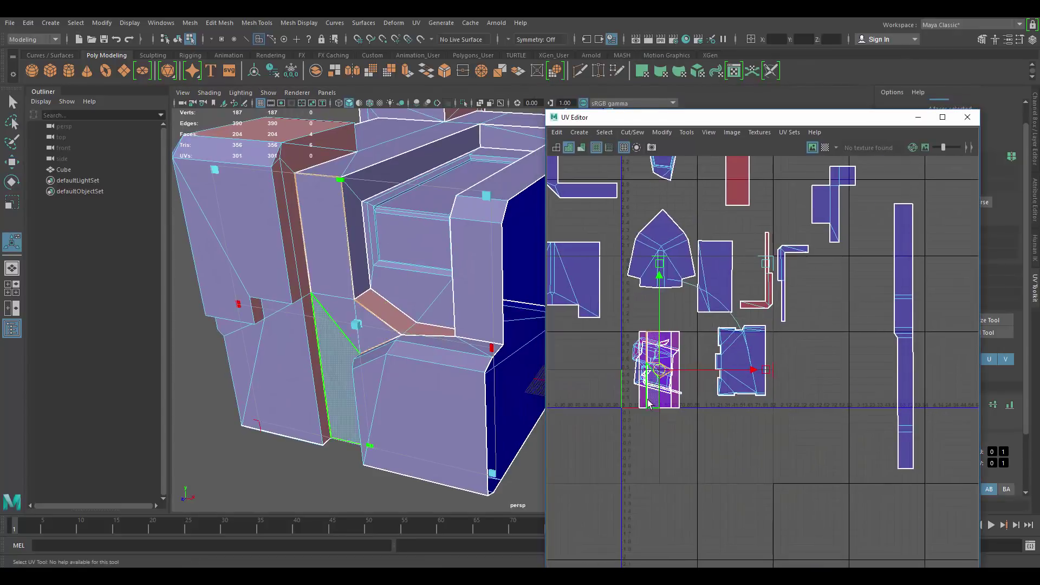
{"action": "left_click_drag", "start_coordinate": [657, 371], "coordinate": [805, 356]}
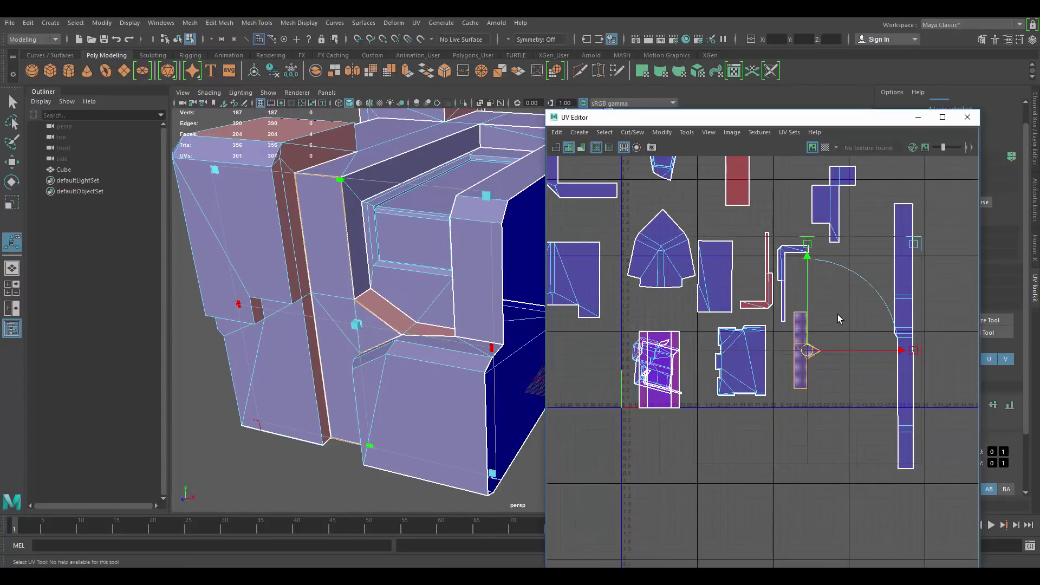
{"action": "left_click", "coordinate": [837, 315]}
Step: Planar-project the recess's two inner wall faces together with the two sloped ledge faces and place their shell beside the outer band's shell
{"action": "left_click_drag", "start_coordinate": [412, 314], "coordinate": [407, 352], "text": "alt"}
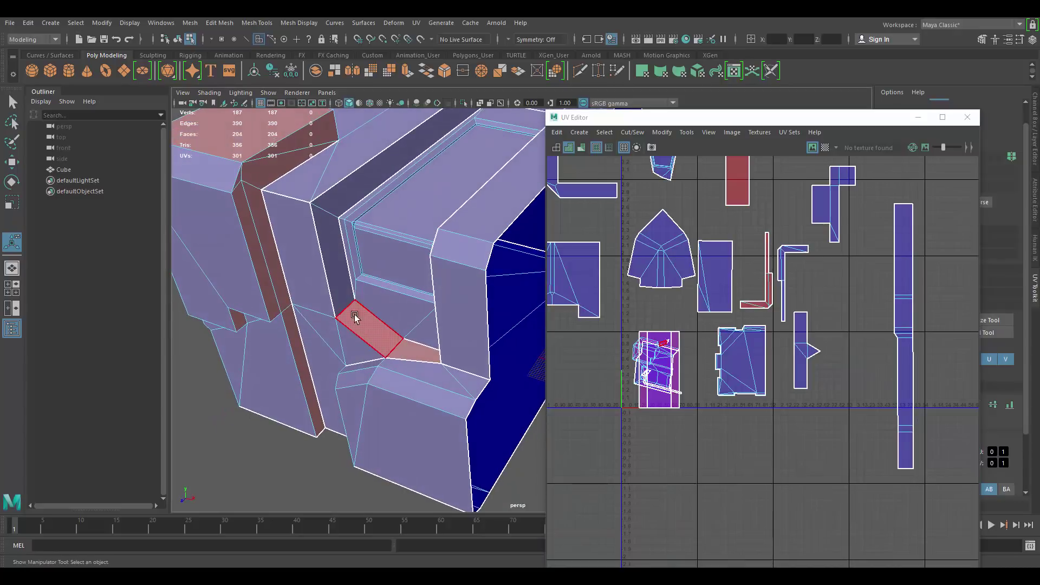
{"action": "left_click", "coordinate": [336, 265]}
{"action": "scroll", "coordinate": [350, 313], "scroll_direction": "down", "scroll_amount": 2}
{"action": "left_click", "coordinate": [382, 265], "text": "shift"}
{"action": "left_click_drag", "start_coordinate": [382, 265], "coordinate": [490, 279], "text": "alt"}
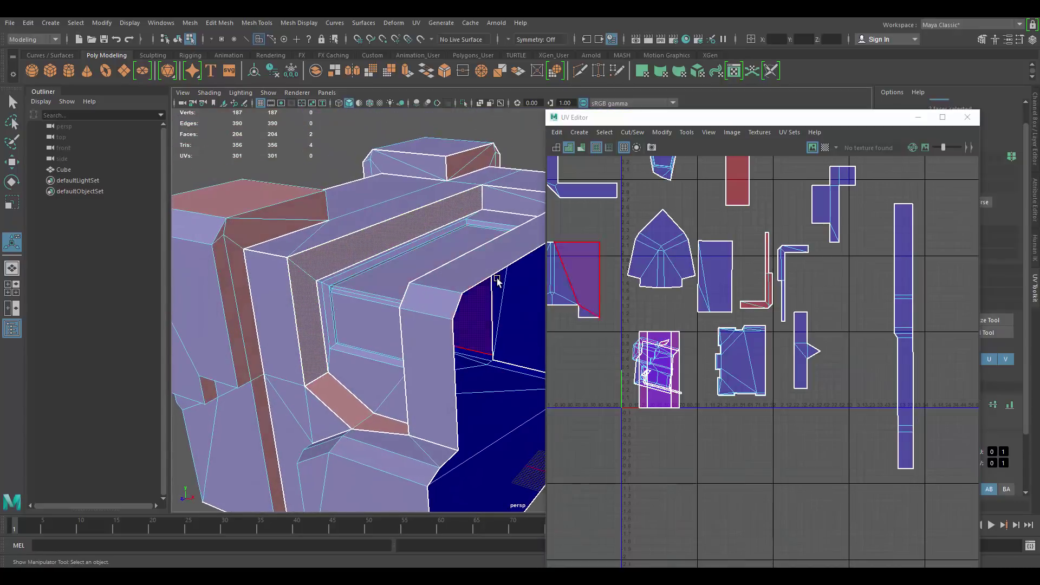
{"action": "left_click", "coordinate": [369, 424], "text": "shift"}
{"action": "key", "text": "g"}
{"action": "key", "text": "w"}
{"action": "left_click_drag", "start_coordinate": [662, 367], "coordinate": [847, 336]}
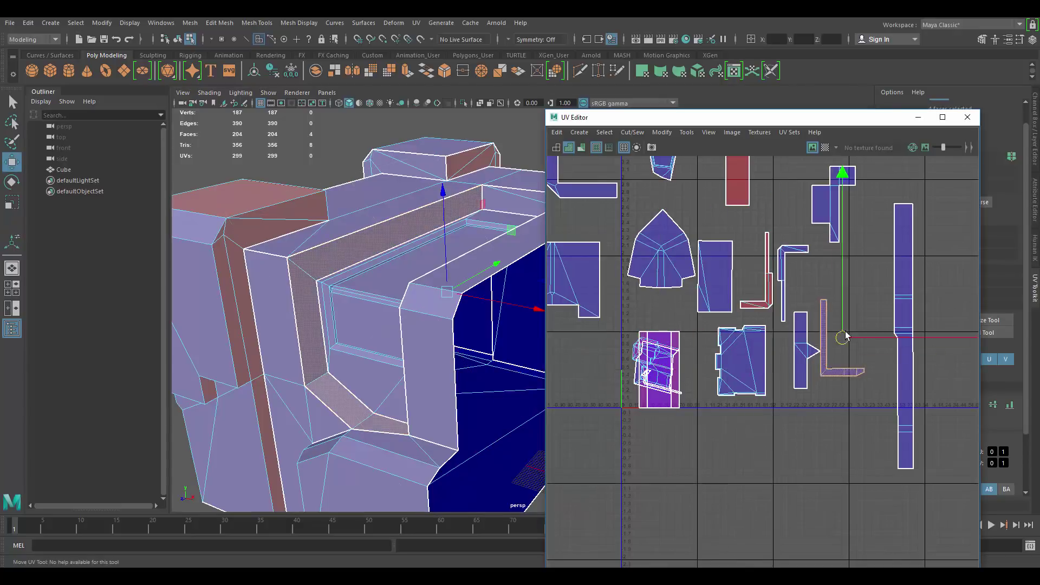
{"action": "left_click", "coordinate": [888, 280]}
Step: Select the narrow step faces between the end block and the outer band, including the thin strip running to the base
{"action": "left_click_drag", "start_coordinate": [333, 302], "coordinate": [360, 303], "text": "alt"}
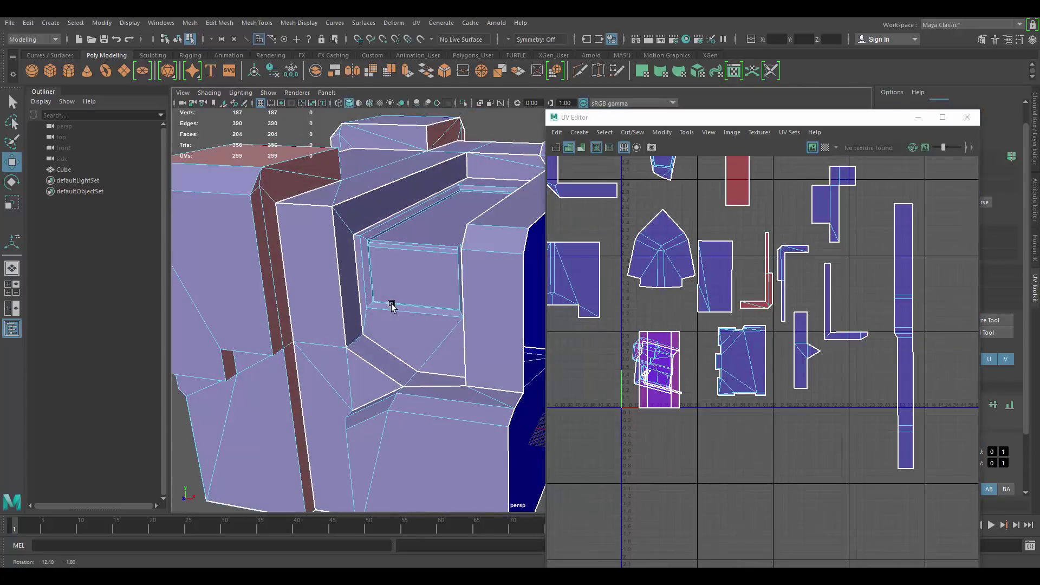
{"action": "left_click_drag", "start_coordinate": [391, 306], "coordinate": [399, 301], "text": "alt"}
{"action": "middle_click_drag", "start_coordinate": [369, 323], "coordinate": [399, 292], "text": "alt"}
{"action": "left_click_drag", "start_coordinate": [399, 292], "coordinate": [378, 297], "text": "alt"}
{"action": "middle_click_drag", "start_coordinate": [382, 295], "coordinate": [416, 333], "text": "alt"}
{"action": "mouse_move", "coordinate": [416, 197]}
{"action": "left_mouse_down"}
{"action": "mouse_move", "coordinate": [364, 227]}
{"action": "mouse_move", "coordinate": [387, 357]}
{"action": "left_mouse_up"}
{"action": "middle_click_drag", "start_coordinate": [389, 374], "coordinate": [377, 316], "text": "alt"}
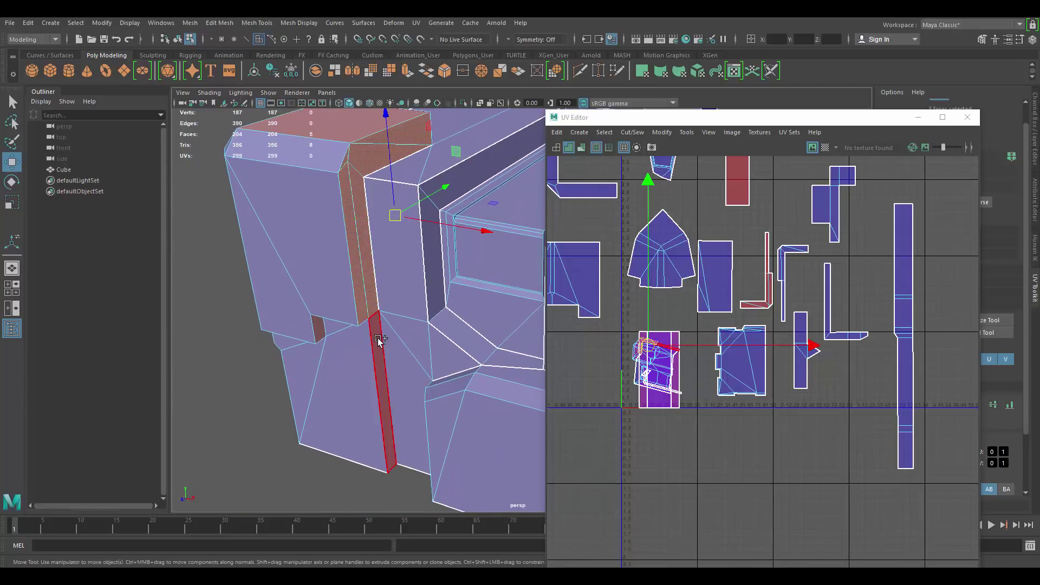
{"action": "left_click", "coordinate": [380, 343], "text": "shift"}
Step: Planar-project the narrow step faces and move their shell to the empty space next to the long rim strip
{"action": "key", "text": "g"}
{"action": "left_click_drag", "start_coordinate": [659, 367], "coordinate": [872, 417]}
{"action": "left_click", "coordinate": [842, 429]}
Step: Planar-project the matching step faces on the model's other side and move their shell below the notched side shell
{"action": "left_click_drag", "start_coordinate": [444, 210], "coordinate": [314, 244], "text": "alt"}
{"action": "middle_click_drag", "start_coordinate": [517, 141], "coordinate": [453, 228], "text": "alt"}
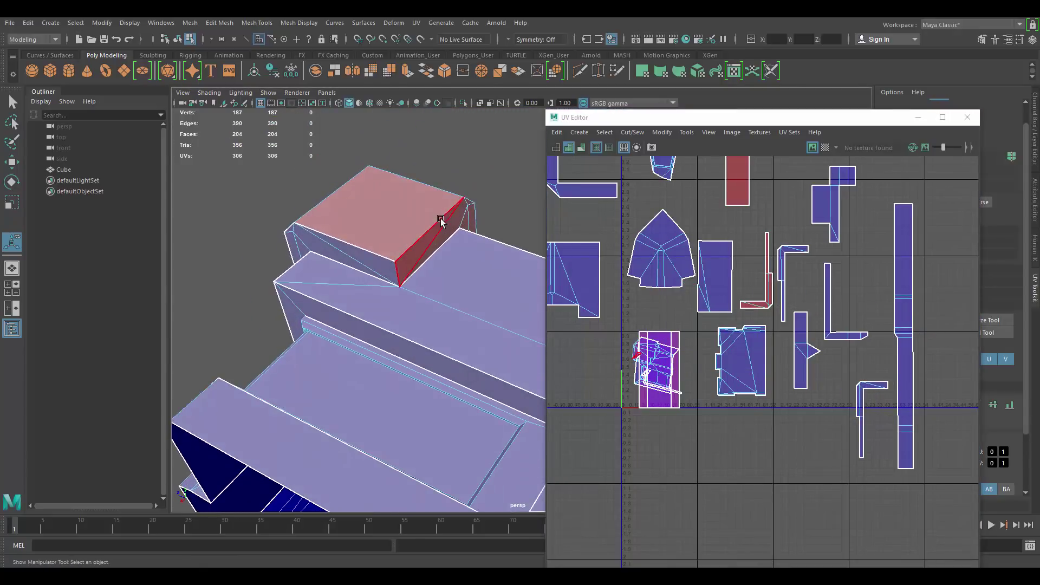
{"action": "left_click", "coordinate": [454, 219], "text": "shift"}
{"action": "left_click_drag", "start_coordinate": [454, 220], "coordinate": [343, 208], "text": "alt"}
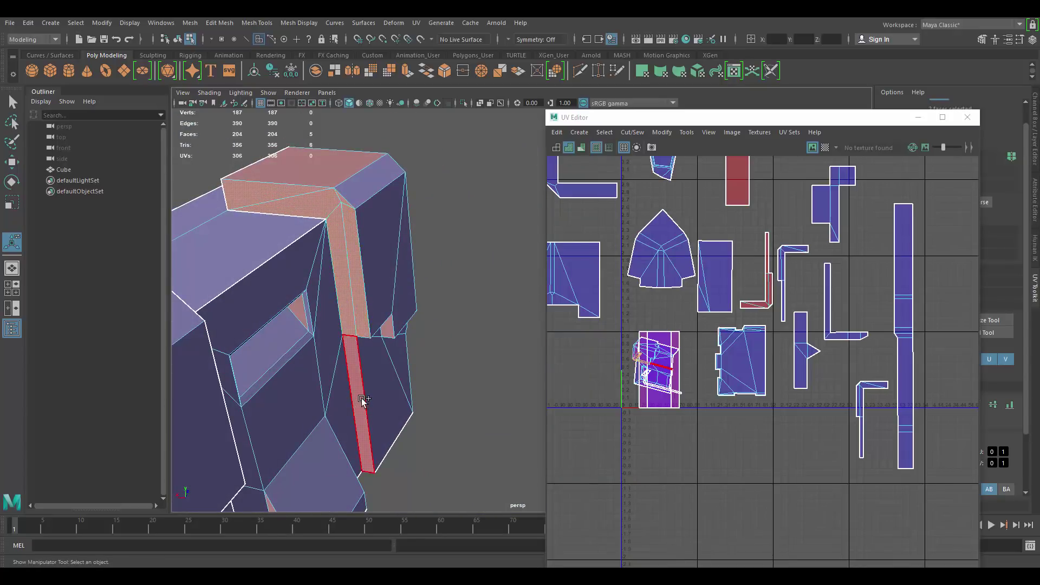
{"action": "key", "text": "g"}
{"action": "left_click_drag", "start_coordinate": [664, 368], "coordinate": [763, 440]}
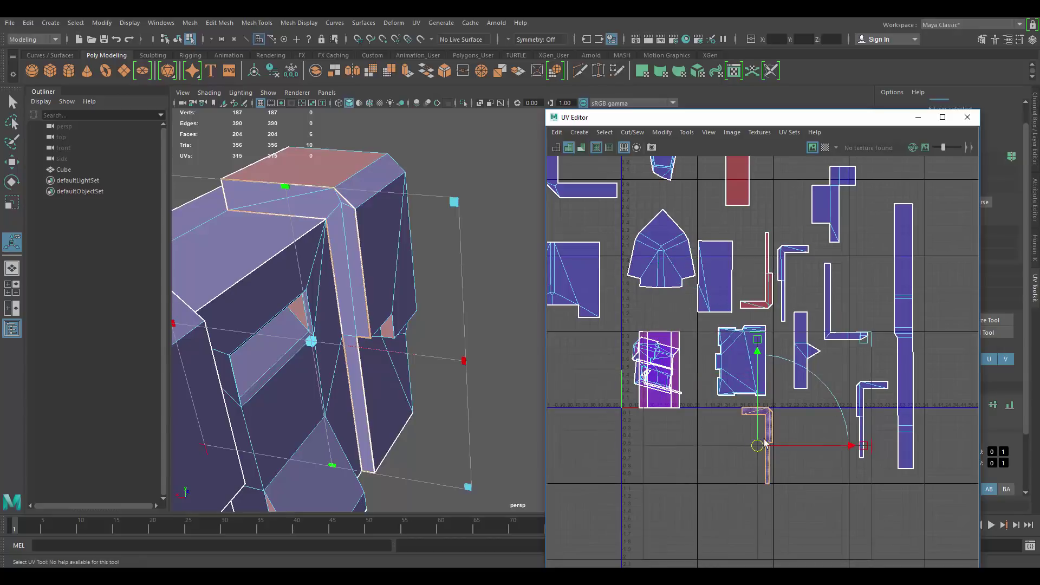
{"action": "left_click", "coordinate": [739, 440]}
Step: Planar-project the upper end block's top, bevel, front and side faces together and move their shell beyond the long rim strip
{"action": "left_click_drag", "start_coordinate": [417, 253], "coordinate": [512, 190], "text": "alt"}
{"action": "scroll", "coordinate": [509, 195], "scroll_direction": "down", "scroll_amount": 4}
{"action": "left_click_drag", "start_coordinate": [496, 225], "coordinate": [360, 235], "text": "alt"}
{"action": "left_click_drag", "start_coordinate": [393, 273], "coordinate": [444, 262], "text": "alt"}
{"action": "key", "text": "g"}
{"action": "left_click_drag", "start_coordinate": [660, 368], "coordinate": [962, 186]}
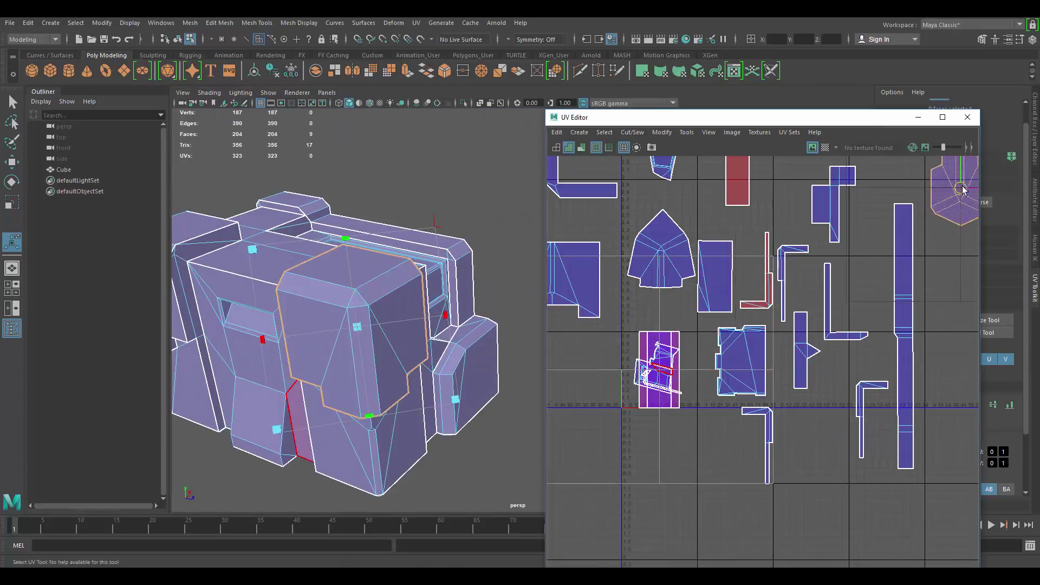
{"action": "middle_click_drag", "start_coordinate": [962, 189], "coordinate": [854, 218], "text": "alt"}
{"action": "left_click", "coordinate": [786, 219]}
Step: Planar-project the lower end block's front, bevel and side faces together and move their shell to empty space beyond the long rim strip
{"action": "left_click_drag", "start_coordinate": [374, 339], "coordinate": [504, 278], "text": "alt"}
{"action": "scroll", "coordinate": [439, 271], "scroll_direction": "up", "scroll_amount": 3}
{"action": "left_click", "coordinate": [243, 285]}
{"action": "left_click", "coordinate": [442, 243]}
{"action": "left_click", "coordinate": [425, 273], "text": "shift"}
{"action": "left_click", "coordinate": [398, 284], "text": "shift"}
{"action": "left_click", "coordinate": [387, 270], "text": "shift"}
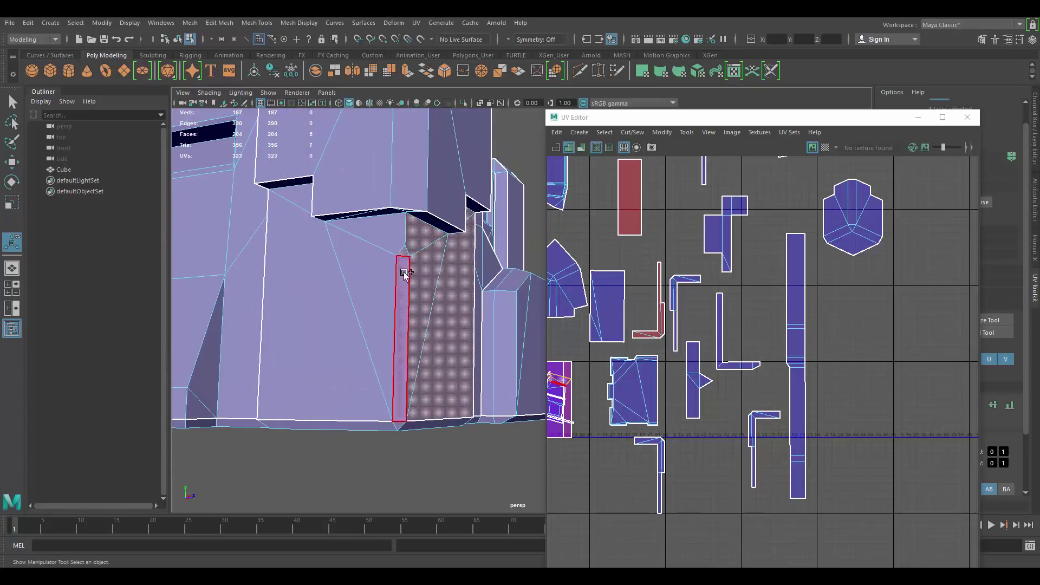
{"action": "left_click", "coordinate": [404, 274], "text": "shift"}
{"action": "left_click", "coordinate": [375, 256], "text": "shift"}
{"action": "left_click", "coordinate": [374, 237], "text": "shift"}
{"action": "left_click", "coordinate": [318, 279], "text": "shift"}
{"action": "left_click_drag", "start_coordinate": [320, 276], "coordinate": [431, 229], "text": "alt"}
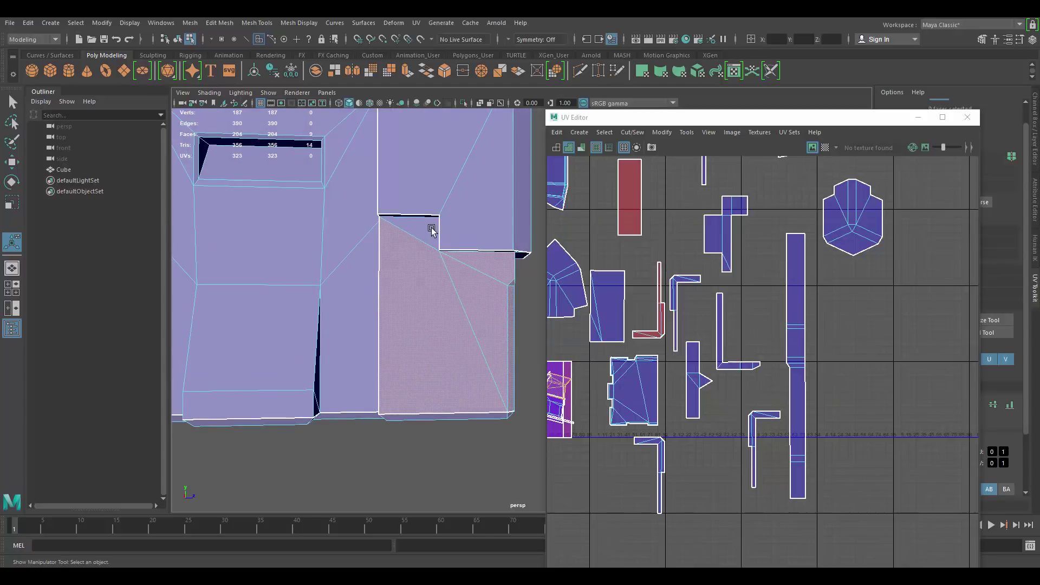
{"action": "left_click", "coordinate": [642, 71]}
{"action": "scroll", "coordinate": [813, 271], "scroll_direction": "down", "scroll_amount": 1}
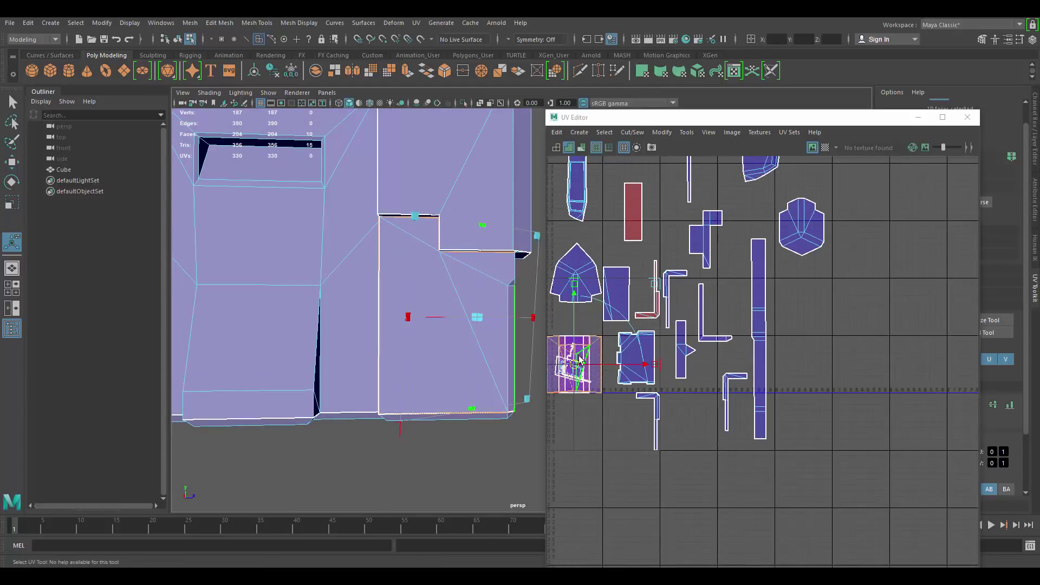
{"action": "left_click", "coordinate": [917, 248]}
Step: Planar-project the narrow L-shaped ledge faces under the upper end block and move their shell above the lower end block shell
{"action": "left_click_drag", "start_coordinate": [472, 284], "coordinate": [462, 249], "text": "alt"}
{"action": "scroll", "coordinate": [462, 249], "scroll_direction": "up", "scroll_amount": 2}
{"action": "middle_click_drag", "start_coordinate": [462, 249], "coordinate": [485, 212], "text": "alt"}
{"action": "left_click_drag", "start_coordinate": [485, 211], "coordinate": [472, 263], "text": "alt"}
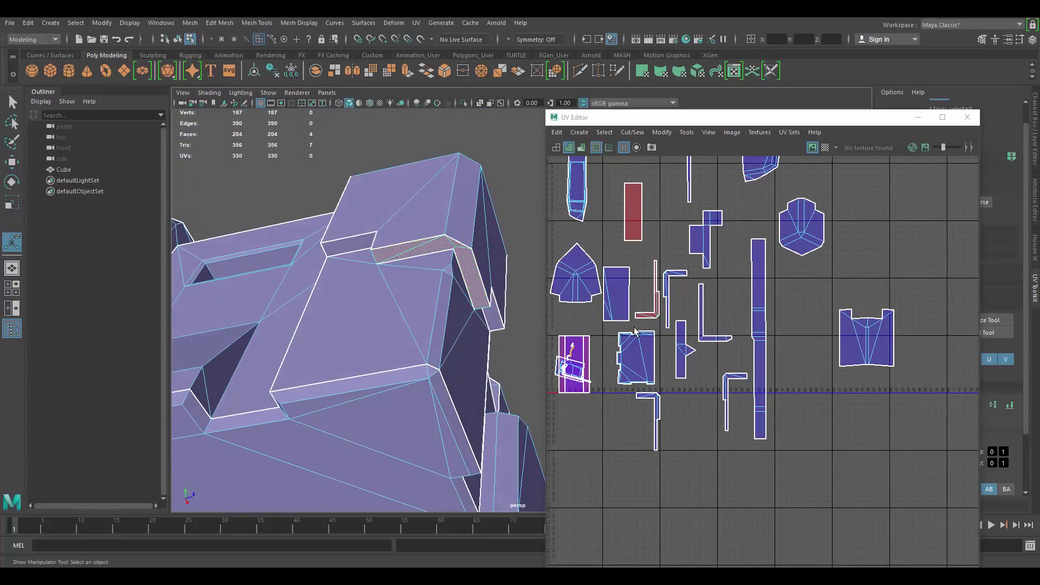
{"action": "left_click_drag", "start_coordinate": [575, 363], "coordinate": [923, 264]}
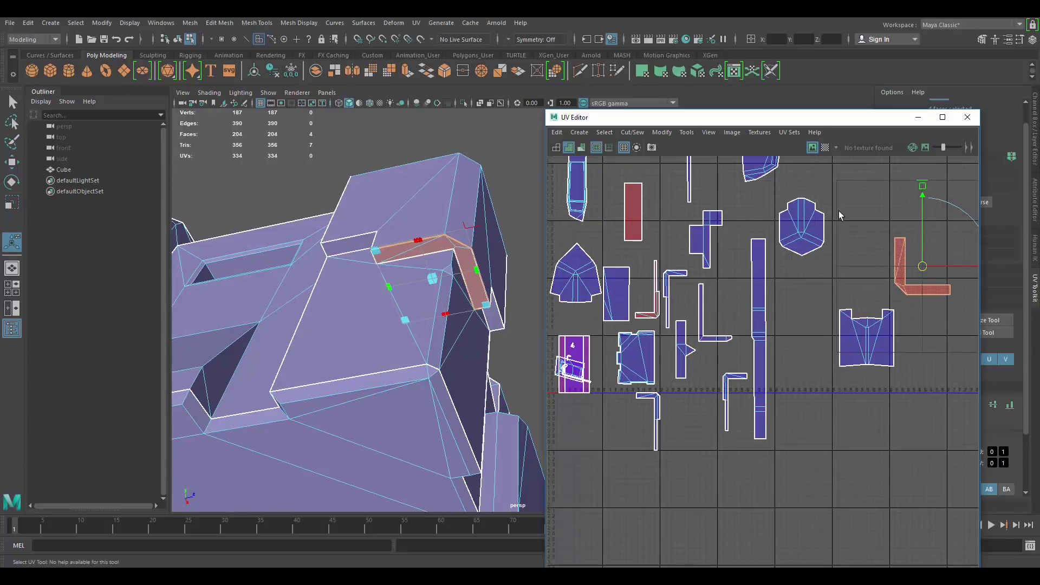
Step: Planar-project the remaining short notch faces under the upper end block on both sides of the model
{"action": "left_click_drag", "start_coordinate": [394, 216], "coordinate": [445, 213], "text": "alt"}
{"action": "left_click", "coordinate": [434, 178]}
{"action": "key", "text": "g"}
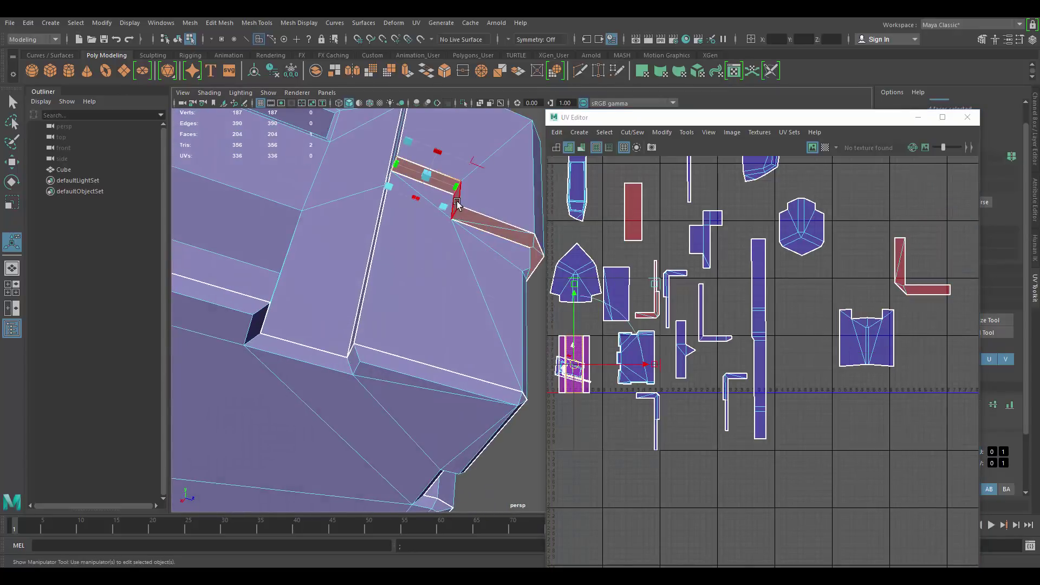
{"action": "left_click_drag", "start_coordinate": [487, 302], "coordinate": [435, 309], "text": "alt"}
{"action": "left_click", "coordinate": [505, 329]}
{"action": "key", "text": "g"}
{"action": "left_click", "coordinate": [426, 328]}
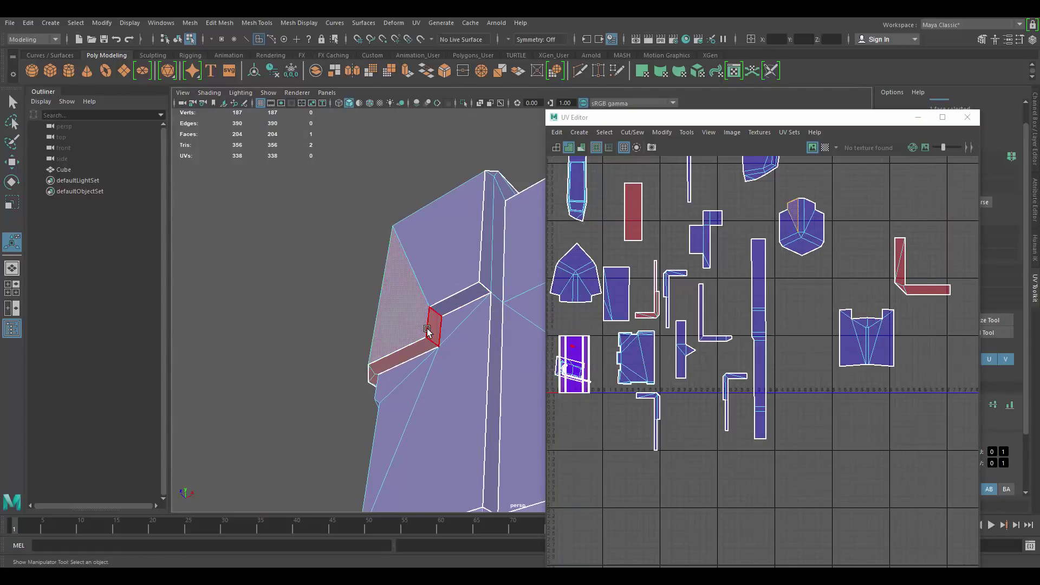
{"action": "left_click", "coordinate": [302, 297]}
Step: Select the middle side panel's faces surrounding the window recess, including the flat face below it and the tall faces on both sides
{"action": "left_click_drag", "start_coordinate": [301, 298], "coordinate": [471, 195], "text": "alt"}
{"action": "left_click", "coordinate": [465, 204]}
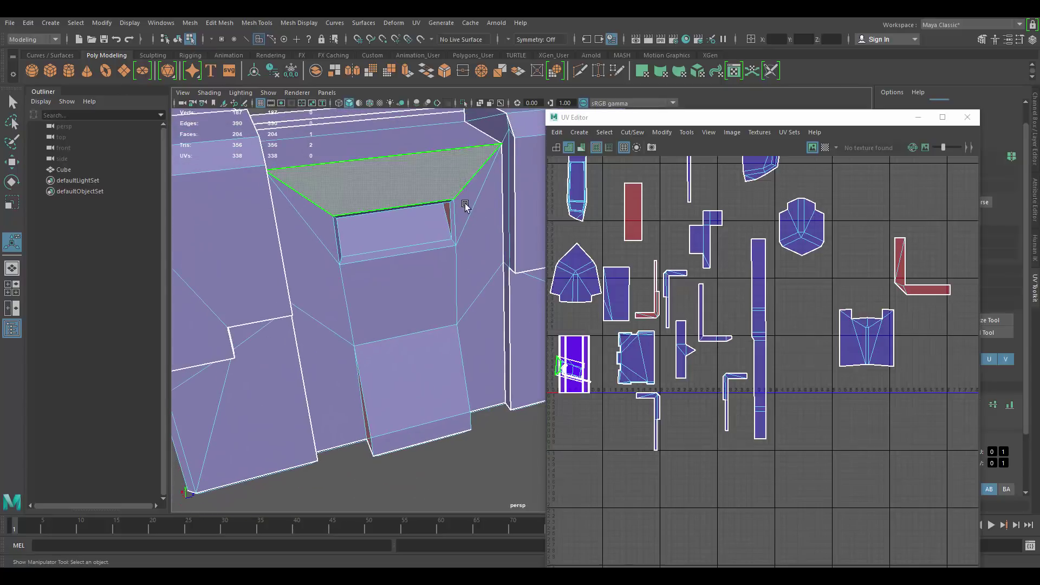
{"action": "left_click", "coordinate": [477, 248], "text": "shift"}
{"action": "left_click", "coordinate": [385, 271], "text": "shift"}
{"action": "left_click_drag", "start_coordinate": [385, 272], "coordinate": [317, 255], "text": "alt"}
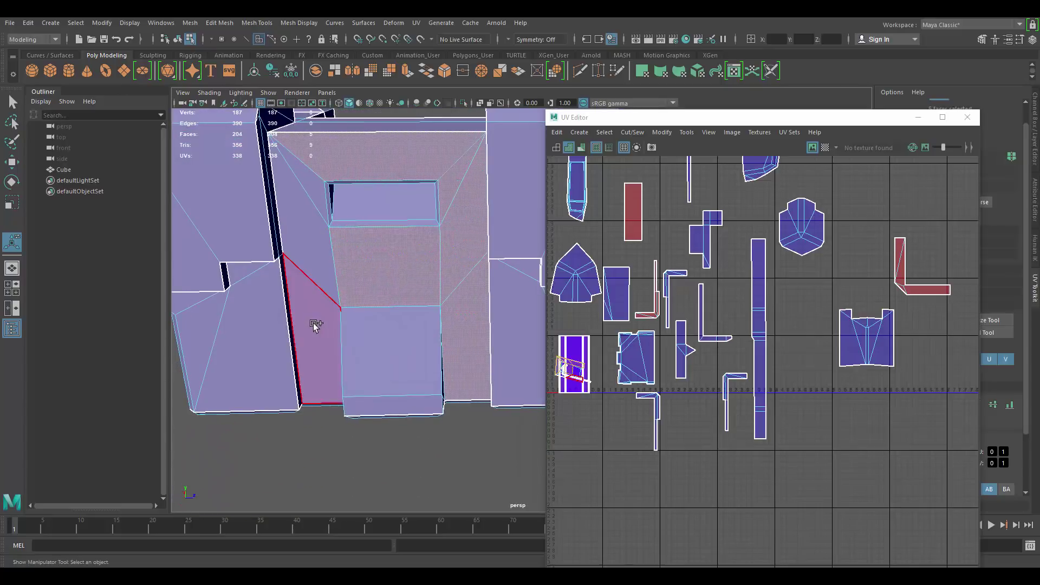
{"action": "left_click", "coordinate": [316, 237], "text": "shift"}
{"action": "left_click", "coordinate": [317, 175], "text": "shift"}
Step: Add the sloped lower faces and recess rim to the selection, planar-project the whole panel and move its shell below the lower end block shell
{"action": "left_click_drag", "start_coordinate": [402, 256], "coordinate": [395, 298], "text": "alt"}
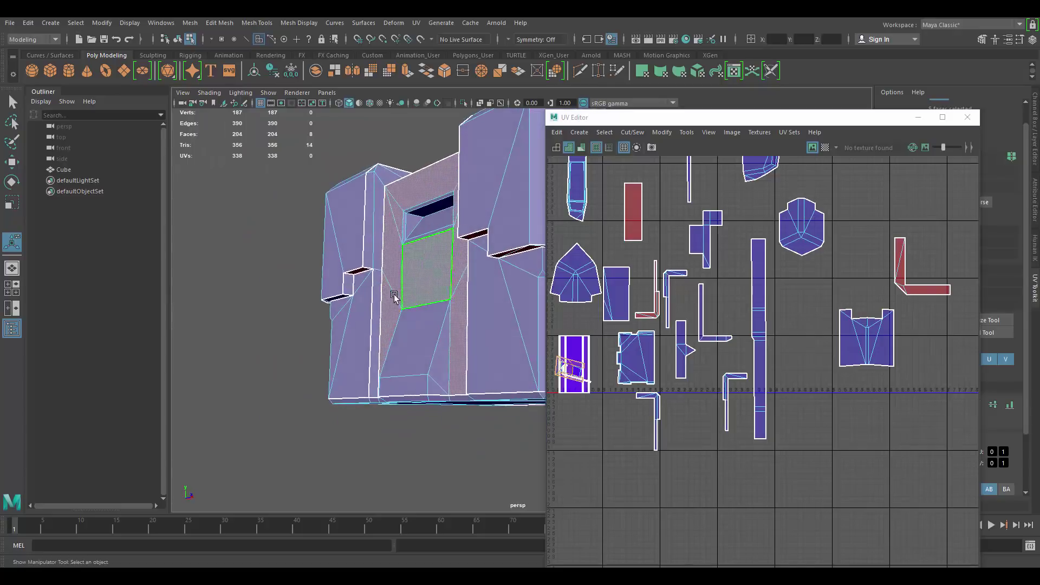
{"action": "right_click_drag", "start_coordinate": [395, 297], "coordinate": [496, 326], "text": "alt"}
{"action": "left_click", "coordinate": [355, 308], "text": "shift"}
{"action": "left_click", "coordinate": [349, 352], "text": "shift"}
{"action": "left_click_drag", "start_coordinate": [377, 352], "coordinate": [425, 320], "text": "alt"}
{"action": "right_click_drag", "start_coordinate": [425, 320], "coordinate": [399, 246], "text": "alt"}
{"action": "left_click_drag", "start_coordinate": [399, 246], "coordinate": [463, 196], "text": "alt"}
{"action": "left_click", "coordinate": [431, 218], "text": "shift"}
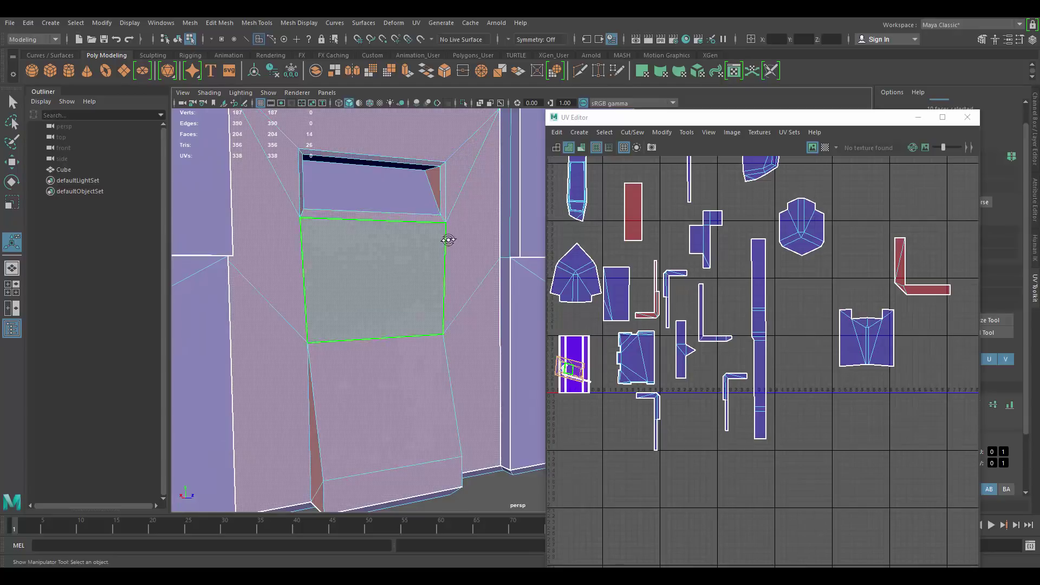
{"action": "left_click_drag", "start_coordinate": [449, 237], "coordinate": [438, 206], "text": "alt"}
{"action": "right_click_drag", "start_coordinate": [438, 206], "coordinate": [432, 181], "text": "alt"}
{"action": "left_click", "coordinate": [613, 74]}
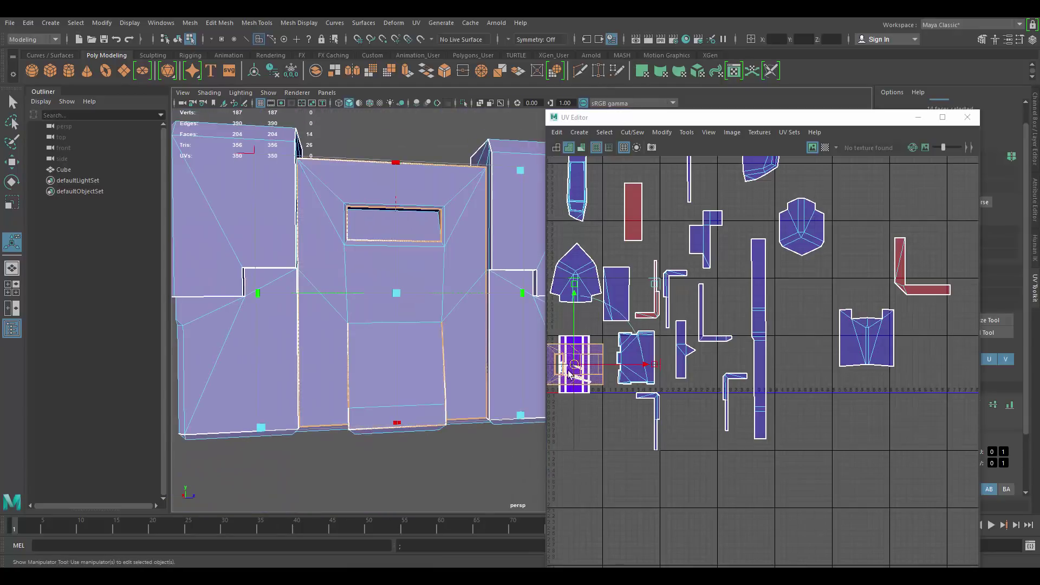
{"action": "left_click_drag", "start_coordinate": [569, 373], "coordinate": [831, 426]}
{"action": "left_click", "coordinate": [821, 363]}
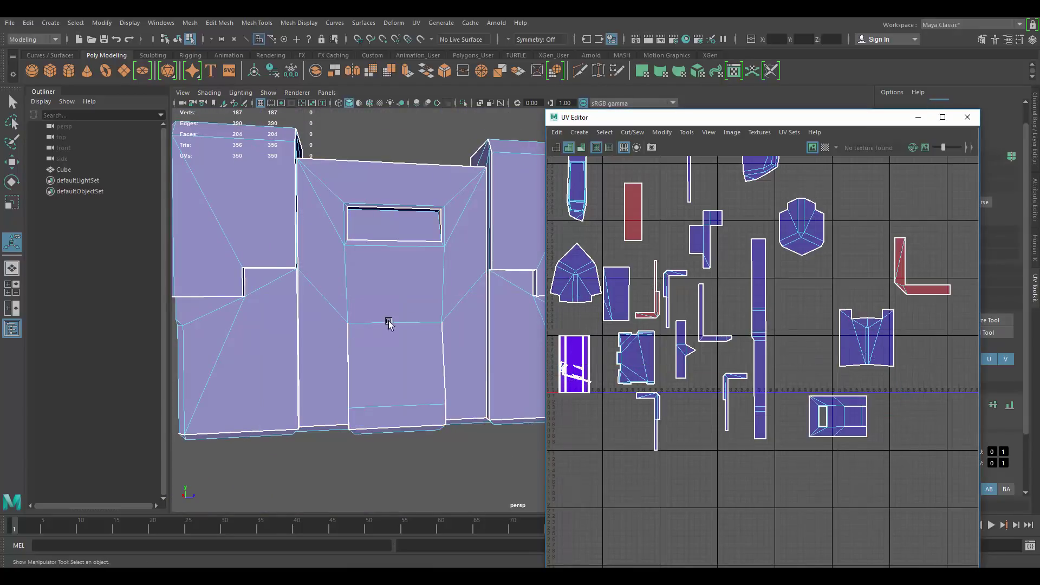
Step: Planar-project the window recess's inner faces without the surrounding rim and move their shell beside the long rim strip
{"action": "left_click_drag", "start_coordinate": [434, 216], "coordinate": [454, 249], "text": "alt"}
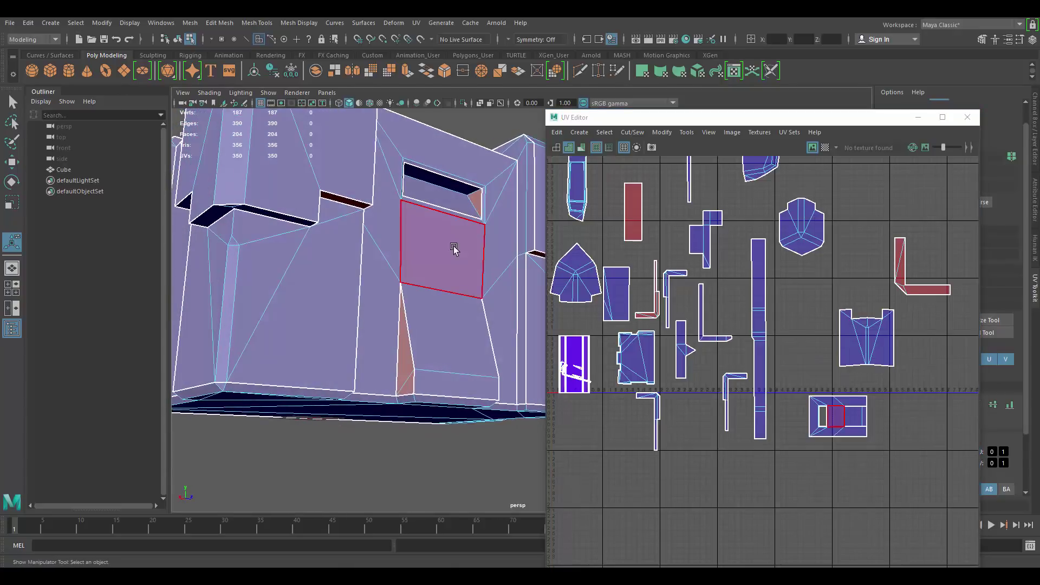
{"action": "left_click", "coordinate": [457, 208]}
{"action": "left_click_drag", "start_coordinate": [457, 208], "coordinate": [410, 319], "text": "alt"}
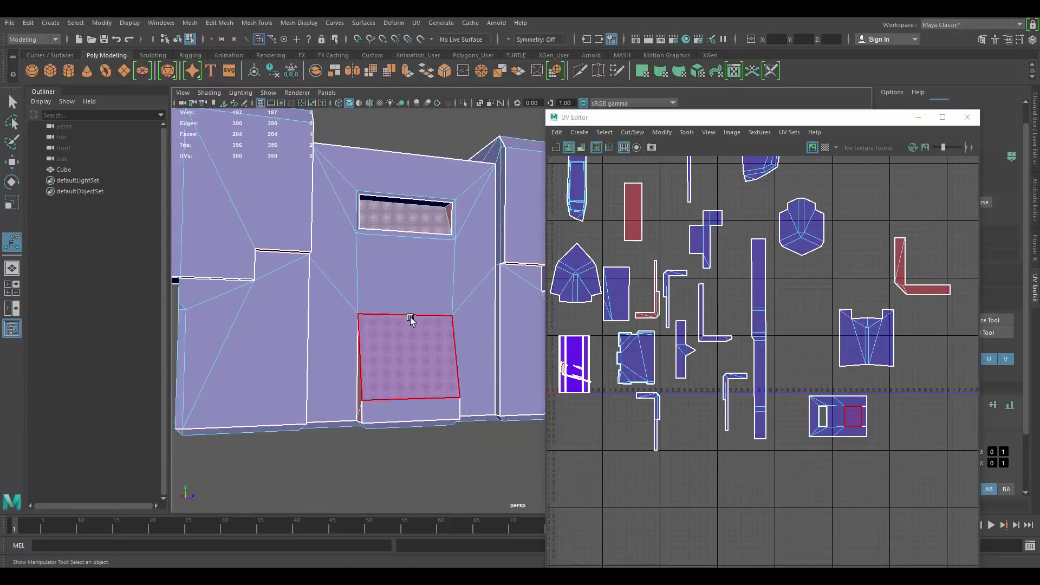
{"action": "left_click_drag", "start_coordinate": [381, 233], "coordinate": [397, 255], "text": "alt"}
{"action": "scroll", "coordinate": [398, 254], "scroll_direction": "up", "scroll_amount": 4}
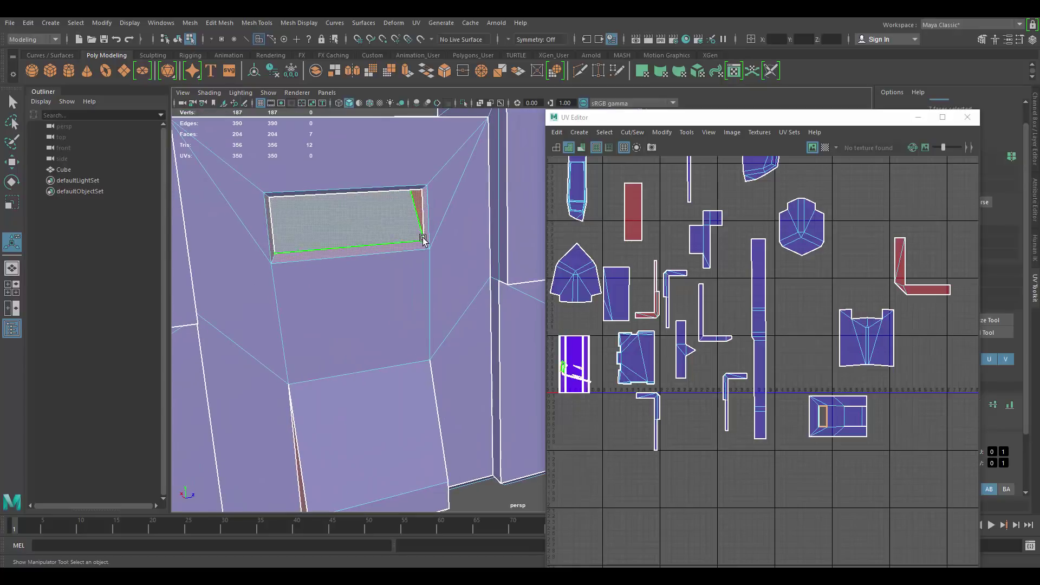
{"action": "left_click", "coordinate": [424, 239], "text": "ctrl"}
{"action": "left_click", "coordinate": [269, 232], "text": "ctrl"}
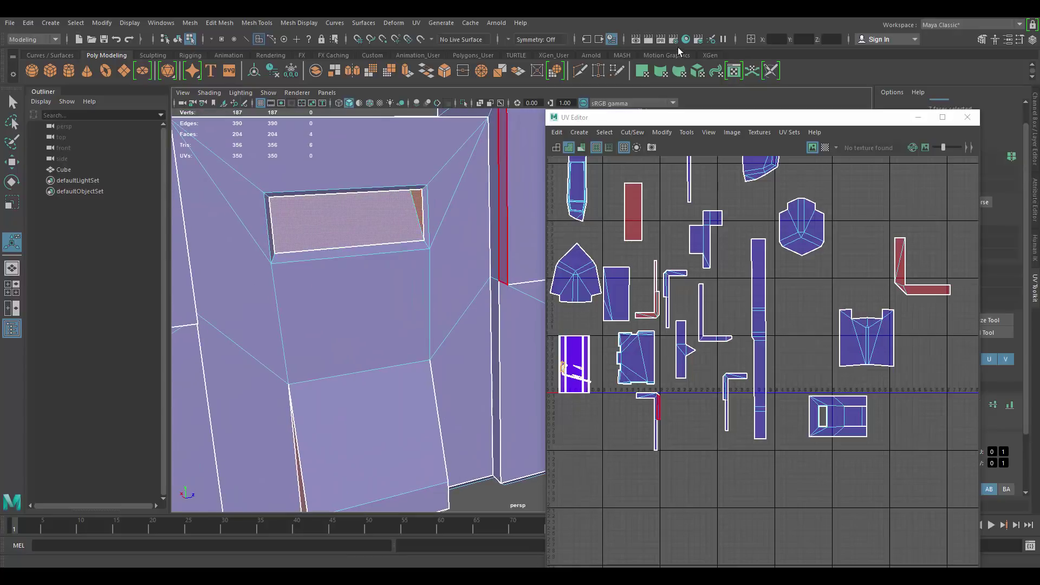
{"action": "left_click", "coordinate": [641, 70]}
{"action": "left_click_drag", "start_coordinate": [579, 374], "coordinate": [784, 317]}
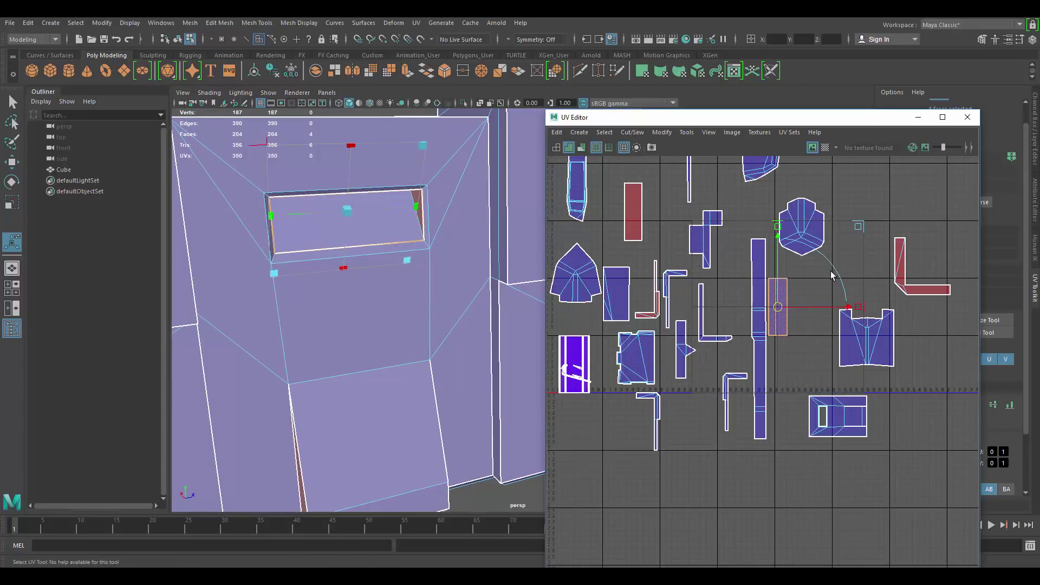
Step: Convert the window recess shell's selection to UVs, unfold it and move it clear of the long rim strip
{"action": "left_click_drag", "start_coordinate": [371, 242], "coordinate": [401, 199], "text": "alt"}
{"action": "middle_click_drag", "start_coordinate": [401, 199], "coordinate": [423, 267], "text": "alt"}
{"action": "scroll", "coordinate": [722, 261], "scroll_direction": "up", "scroll_amount": 4}
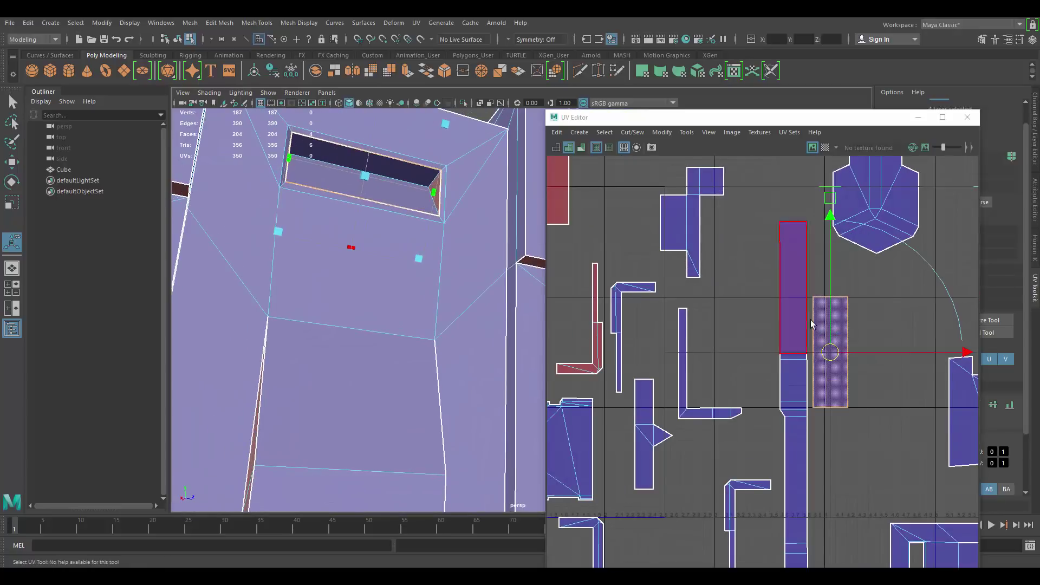
{"action": "middle_click_drag", "start_coordinate": [824, 340], "coordinate": [703, 256], "text": "alt"}
{"action": "right_click_drag", "start_coordinate": [704, 255], "coordinate": [793, 148], "text": "ctrl"}
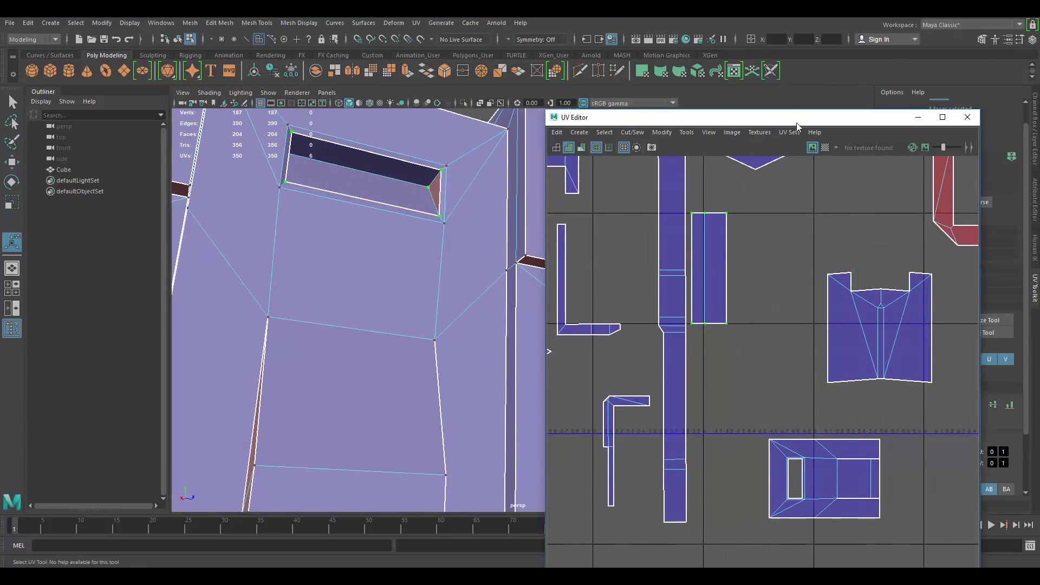
{"action": "left_click_drag", "start_coordinate": [796, 125], "coordinate": [681, 120]}
{"action": "left_click", "coordinate": [895, 345]}
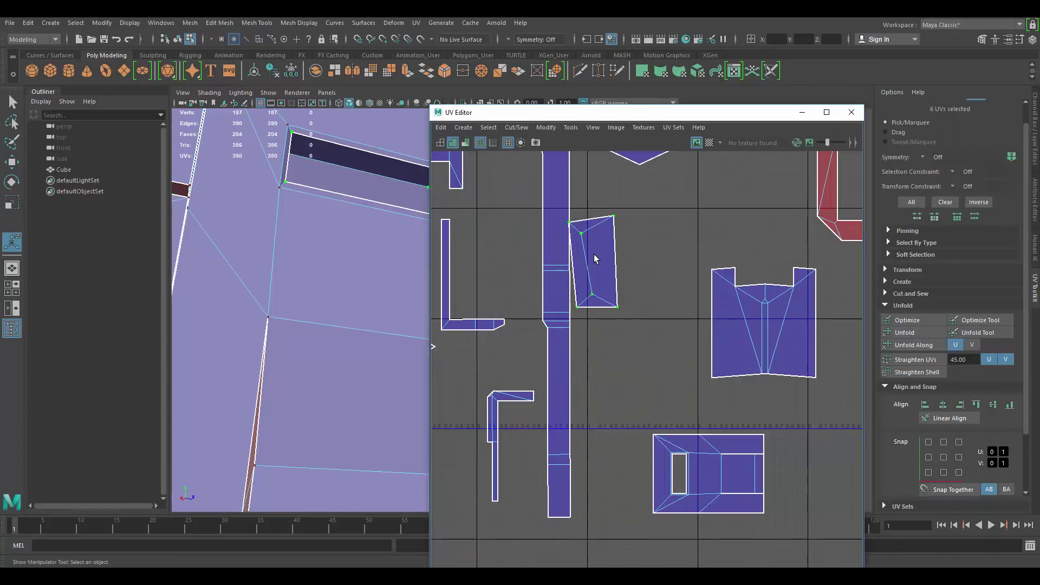
{"action": "key", "text": "w"}
{"action": "left_click_drag", "start_coordinate": [604, 263], "coordinate": [644, 265]}
Step: Align the two UVs of the window recess shell's long right edge to make that edge vertical
{"action": "left_click_drag", "start_coordinate": [344, 195], "coordinate": [384, 264], "text": "alt"}
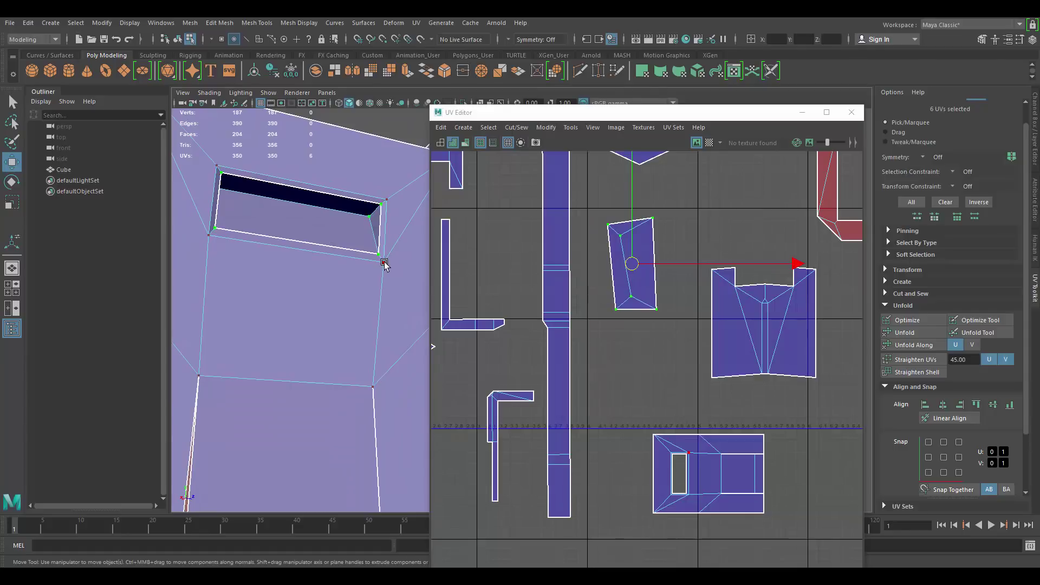
{"action": "scroll", "coordinate": [362, 229], "scroll_direction": "down", "scroll_amount": 5}
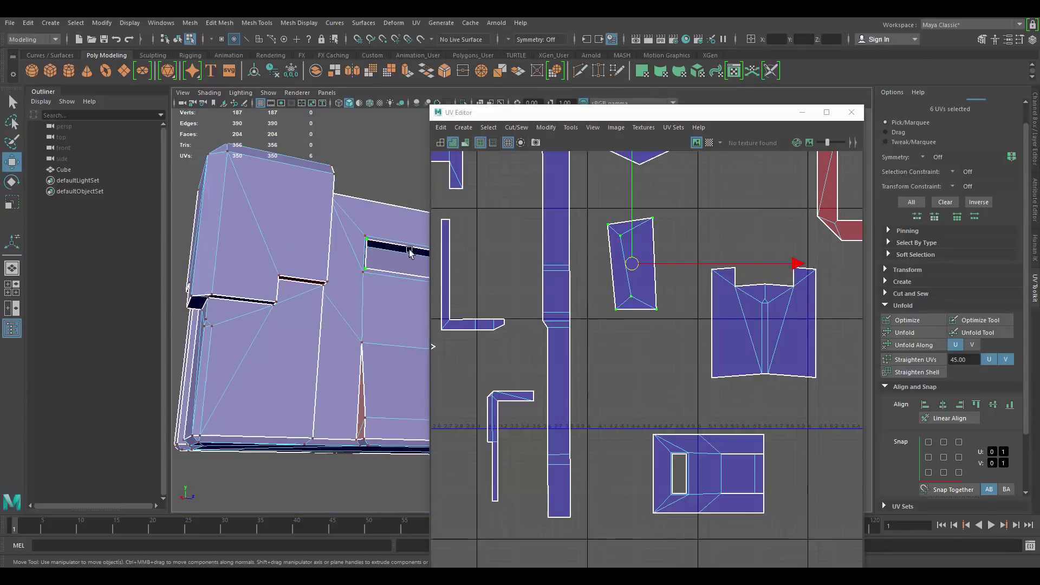
{"action": "middle_click_drag", "start_coordinate": [404, 300], "coordinate": [362, 285], "text": "alt"}
{"action": "left_click_drag", "start_coordinate": [362, 285], "coordinate": [336, 304], "text": "alt"}
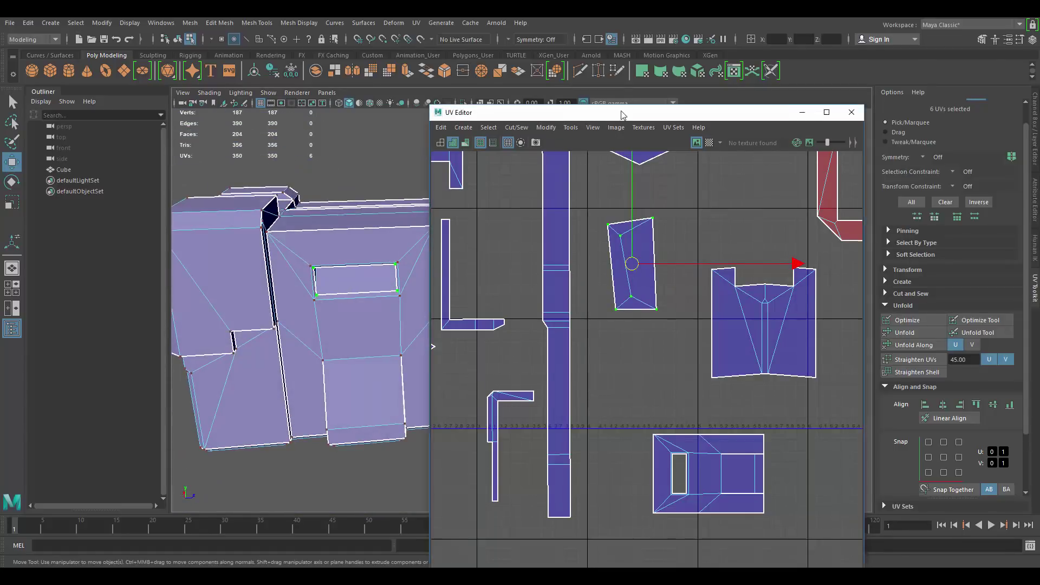
{"action": "left_click_drag", "start_coordinate": [621, 111], "coordinate": [699, 101]}
{"action": "scroll", "coordinate": [754, 192], "scroll_direction": "up", "scroll_amount": 2}
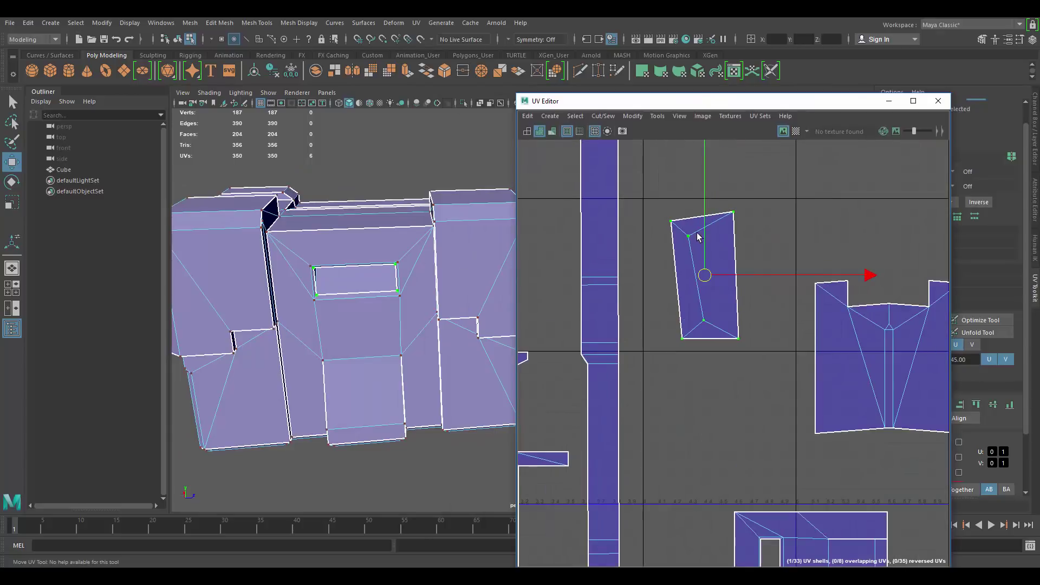
{"action": "middle_click_drag", "start_coordinate": [713, 231], "coordinate": [716, 207], "text": "alt"}
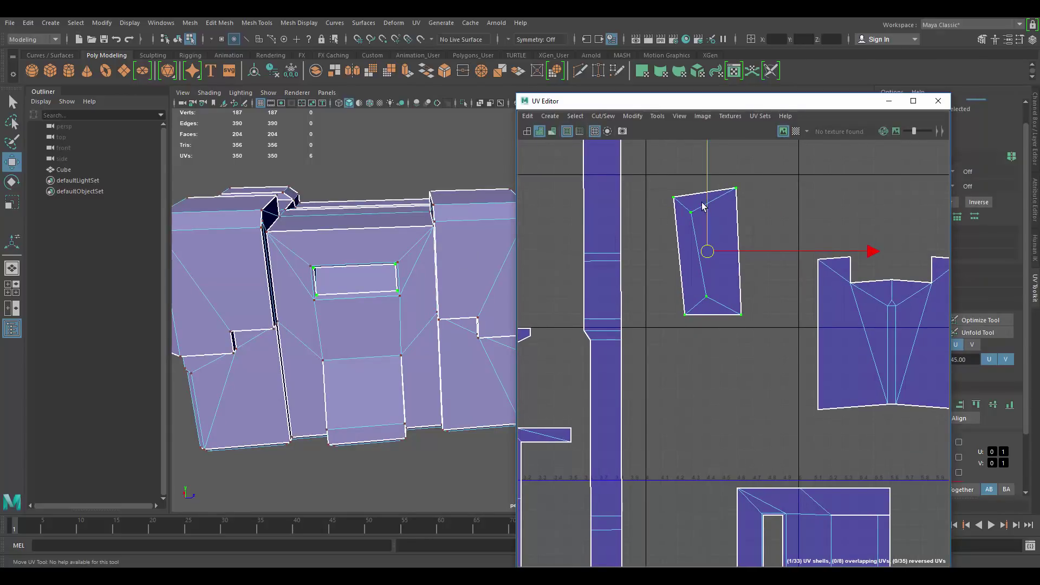
{"action": "left_click_drag", "start_coordinate": [749, 245], "coordinate": [768, 330]}
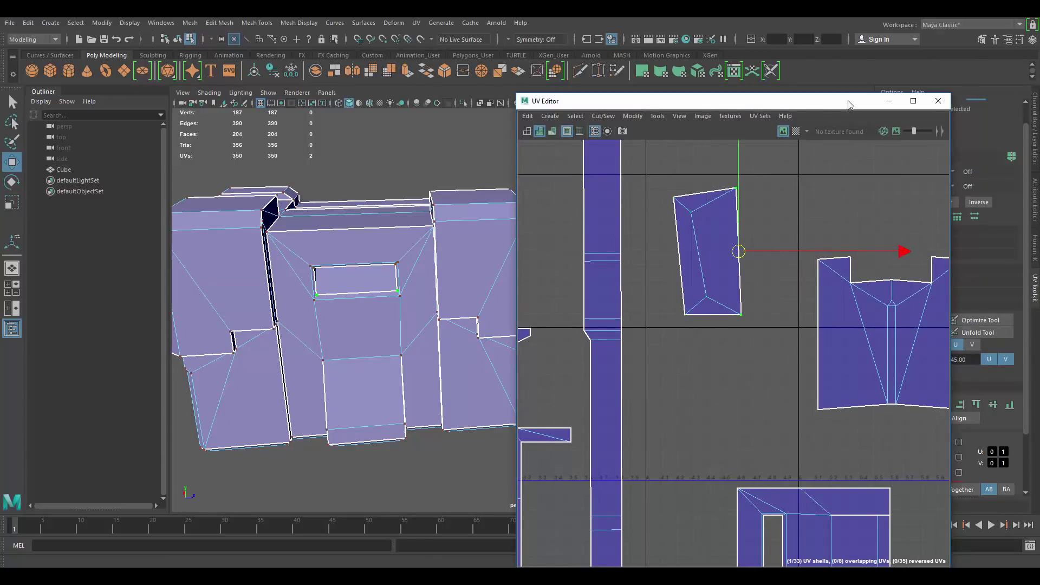
{"action": "left_click_drag", "start_coordinate": [850, 103], "coordinate": [770, 102]}
{"action": "left_click", "coordinate": [960, 406]}
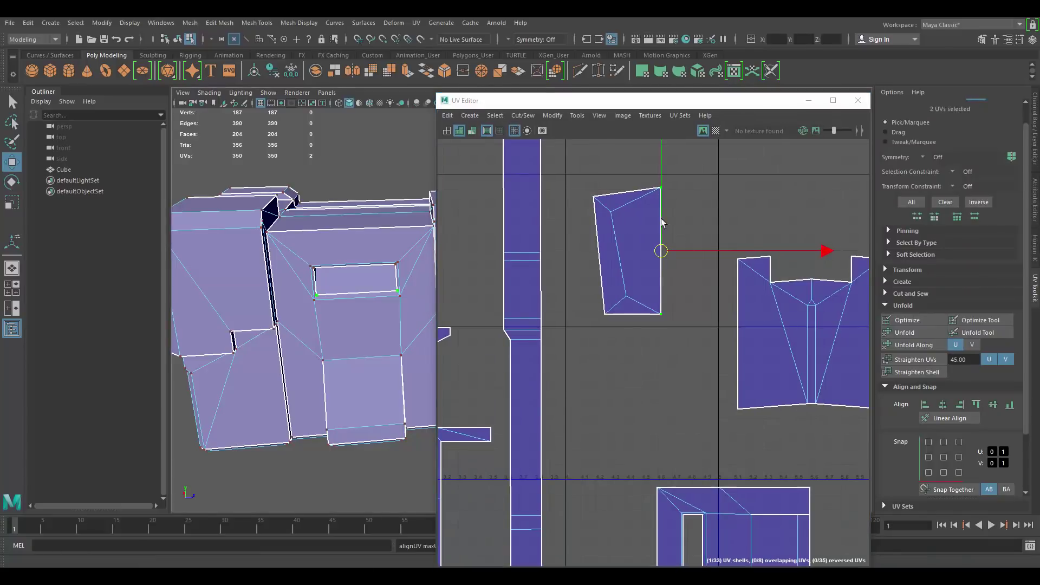
Step: Straighten the window recess shell's left, inner and upper edges by aligning their UVs
{"action": "left_click_drag", "start_coordinate": [607, 207], "coordinate": [594, 169]}
{"action": "key", "text": "g"}
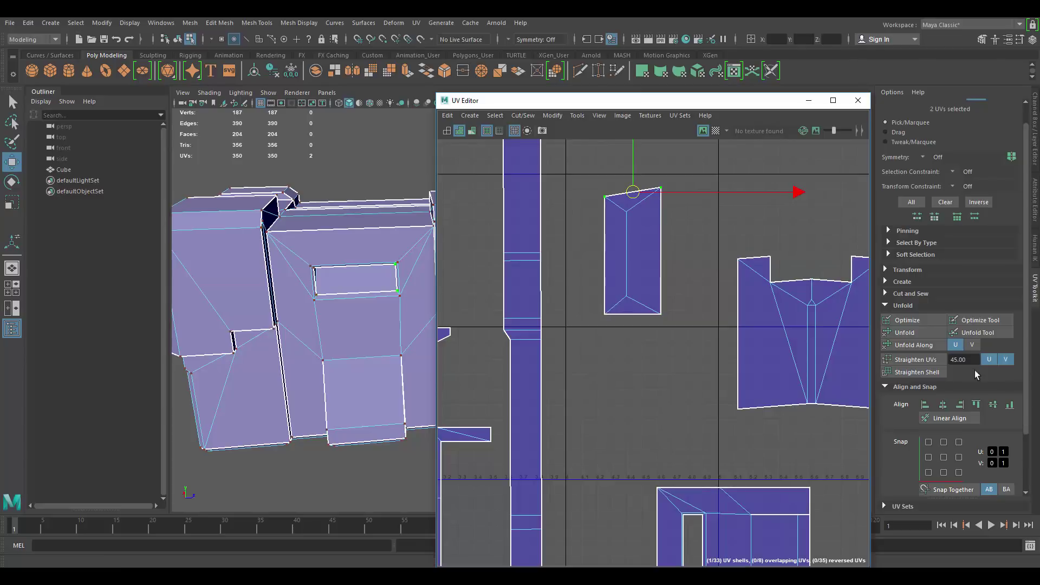
{"action": "left_click", "coordinate": [976, 405]}
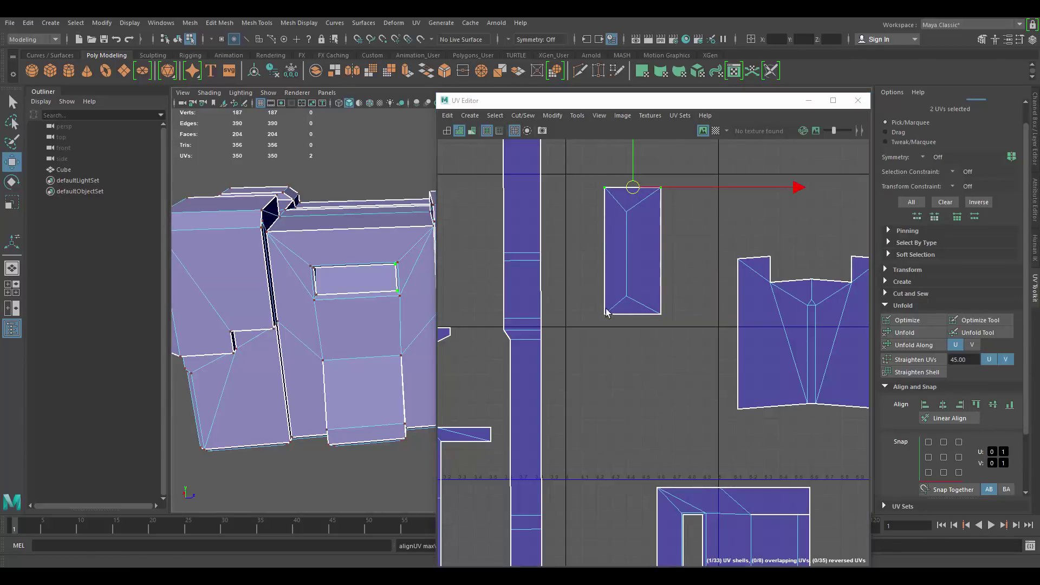
{"action": "left_click_drag", "start_coordinate": [594, 308], "coordinate": [678, 334]}
Step: Examine the window recess for texture distortion with the checker map shown, and hide the map again
{"action": "left_click", "coordinate": [715, 130]}
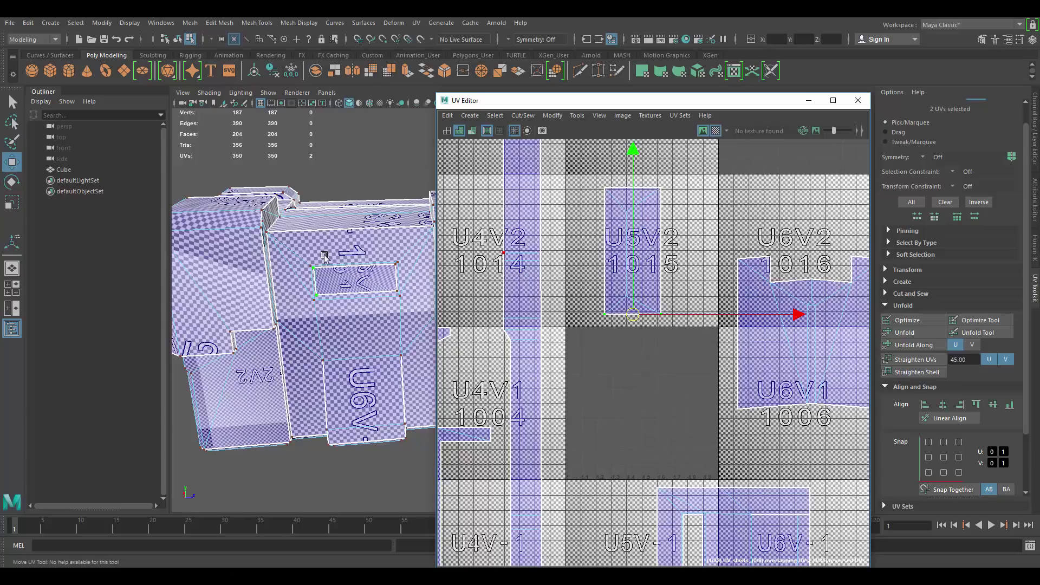
{"action": "scroll", "coordinate": [347, 255], "scroll_direction": "up", "scroll_amount": 6}
{"action": "scroll", "coordinate": [344, 278], "scroll_direction": "up", "scroll_amount": 3}
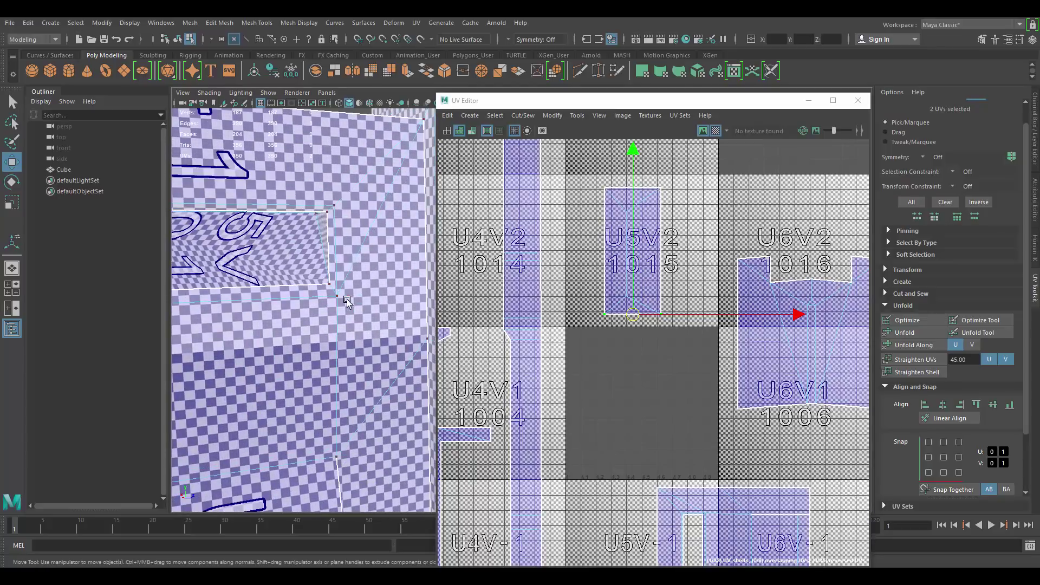
{"action": "middle_click_drag", "start_coordinate": [267, 247], "coordinate": [316, 266], "text": "alt"}
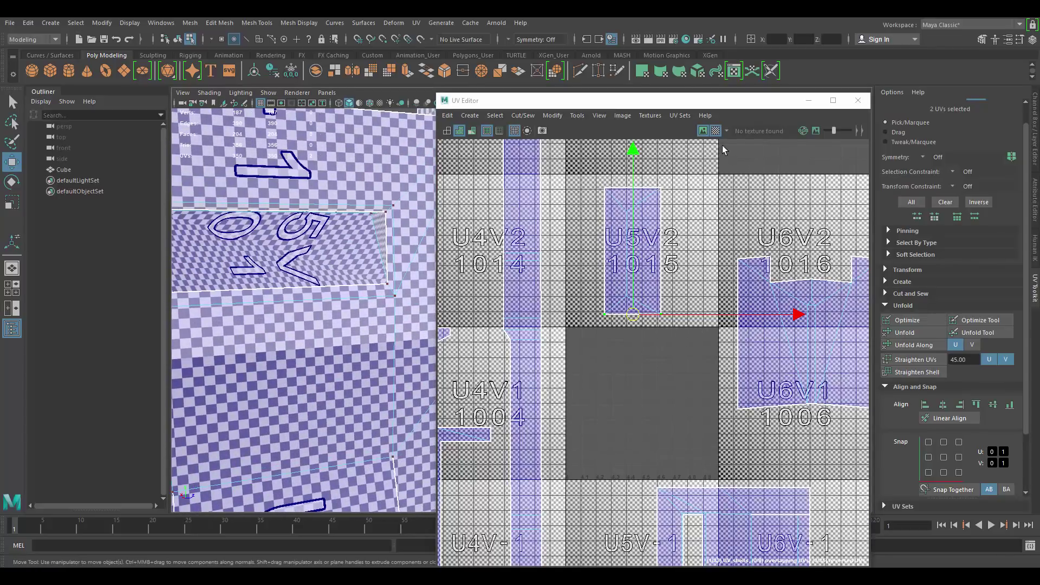
{"action": "left_click", "coordinate": [715, 131]}
{"action": "scroll", "coordinate": [652, 223], "scroll_direction": "down", "scroll_amount": 3}
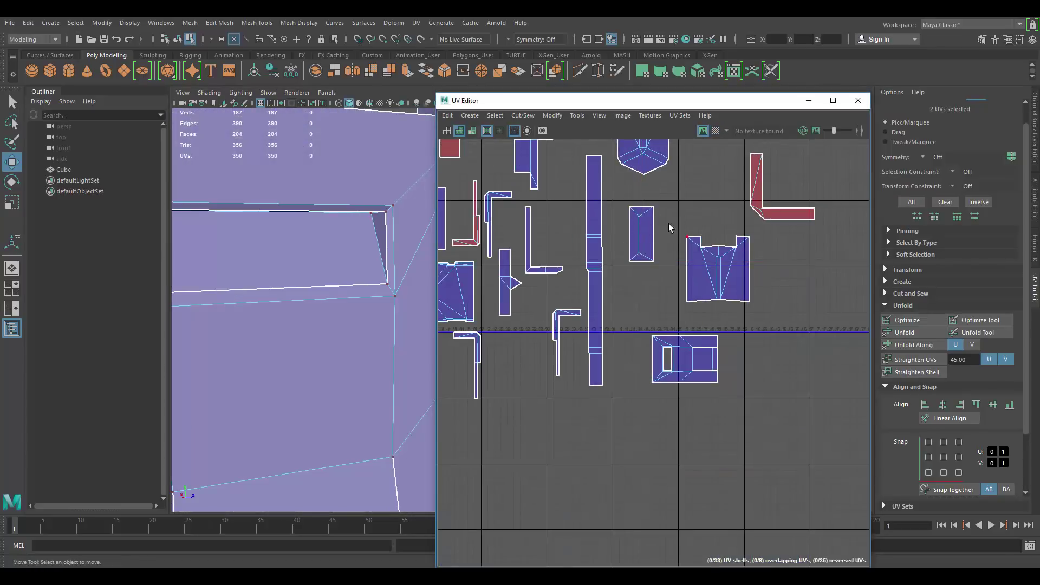
{"action": "scroll", "coordinate": [652, 229], "scroll_direction": "down", "scroll_amount": 2}
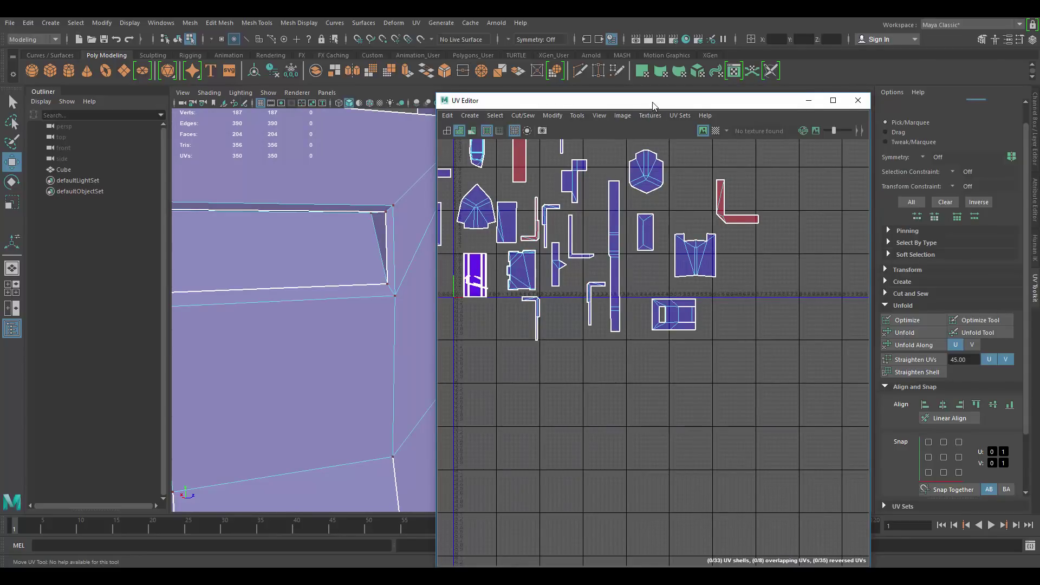
Step: Select the overlapping tall strip shells in the first UV tile as whole shells and move them out beside the tile, clear of the small leftover pieces
{"action": "left_click_drag", "start_coordinate": [653, 105], "coordinate": [739, 93]}
{"action": "scroll", "coordinate": [409, 251], "scroll_direction": "down", "scroll_amount": 3}
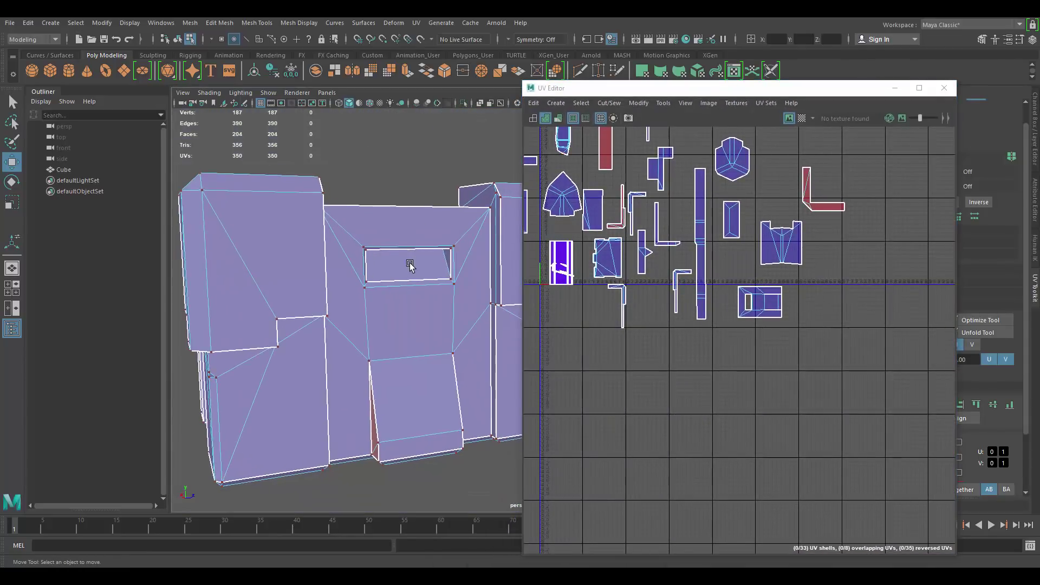
{"action": "left_click_drag", "start_coordinate": [441, 280], "coordinate": [423, 394], "text": "alt"}
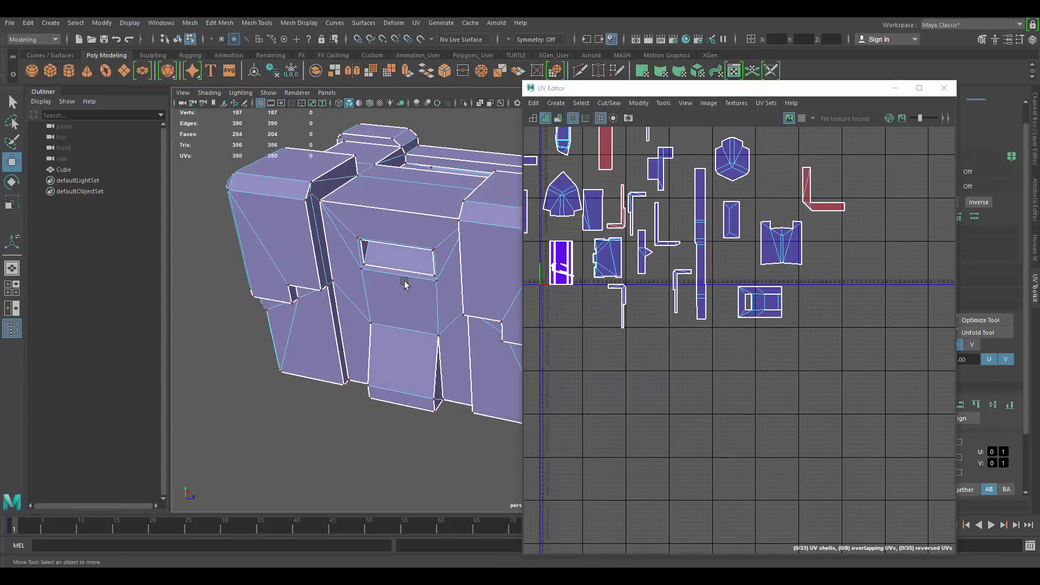
{"action": "middle_click_drag", "start_coordinate": [715, 237], "coordinate": [837, 263], "text": "alt"}
{"action": "left_click_drag", "start_coordinate": [386, 286], "coordinate": [269, 267], "text": "alt"}
{"action": "scroll", "coordinate": [705, 279], "scroll_direction": "up", "scroll_amount": 3}
{"action": "middle_click_drag", "start_coordinate": [677, 274], "coordinate": [705, 242], "text": "alt"}
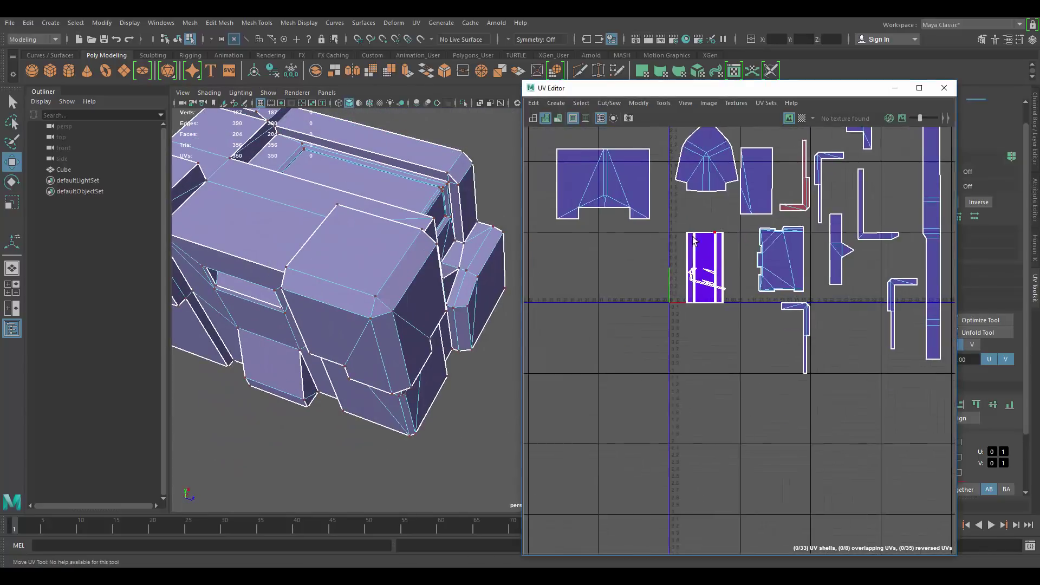
{"action": "scroll", "coordinate": [691, 237], "scroll_direction": "up", "scroll_amount": 5}
{"action": "left_click_drag", "start_coordinate": [659, 205], "coordinate": [751, 230]}
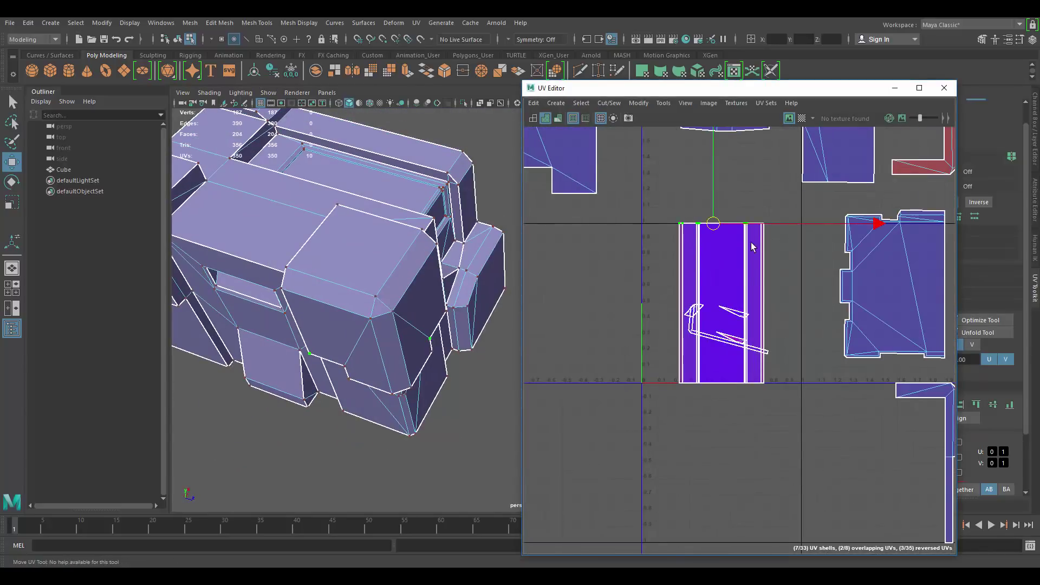
{"action": "right_click_drag", "start_coordinate": [751, 241], "coordinate": [791, 257], "text": "ctrl"}
{"action": "left_click_drag", "start_coordinate": [742, 302], "coordinate": [539, 302]}
{"action": "scroll", "coordinate": [731, 274], "scroll_direction": "up", "scroll_amount": 4}
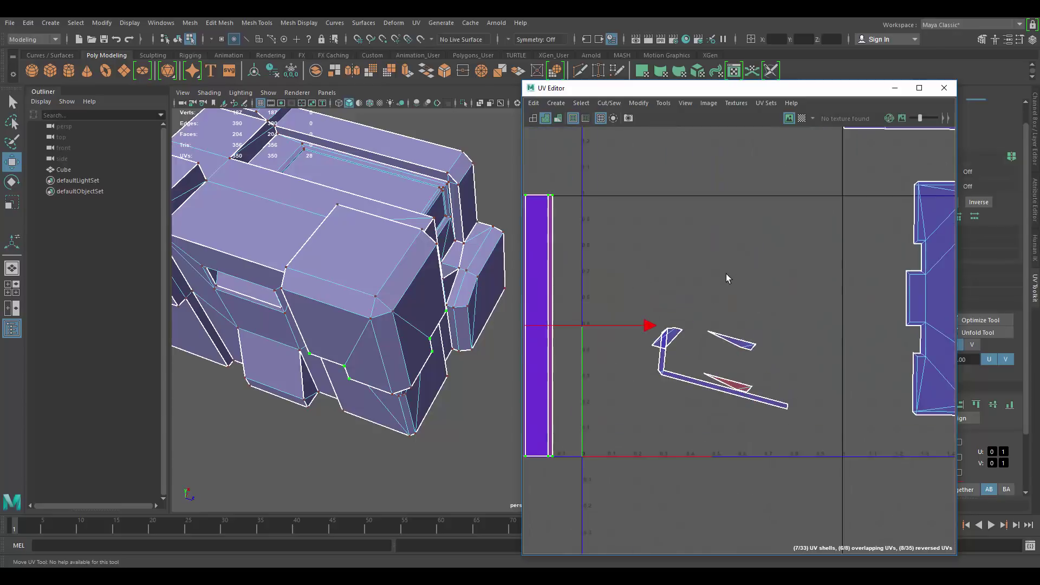
Step: Locate the leftover pieces on the model and planar-project the two triangular side faces on one side of the sloped flap
{"action": "middle_click_drag", "start_coordinate": [730, 276], "coordinate": [765, 165], "text": "alt"}
{"action": "right_click_drag", "start_coordinate": [699, 271], "coordinate": [680, 369]}
{"action": "left_click_drag", "start_coordinate": [872, 356], "coordinate": [873, 356]}
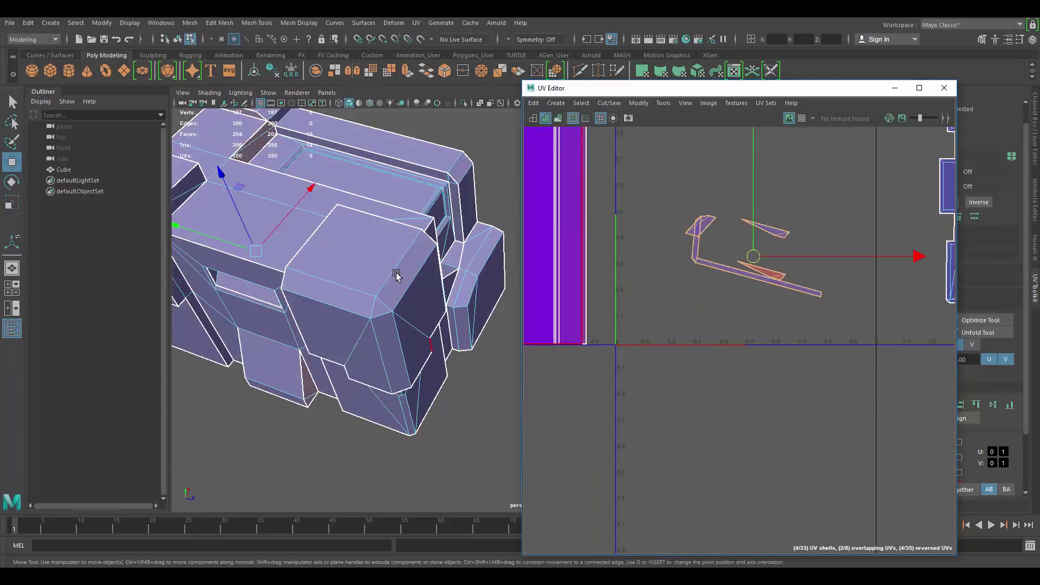
{"action": "left_click_drag", "start_coordinate": [394, 274], "coordinate": [415, 239], "text": "alt"}
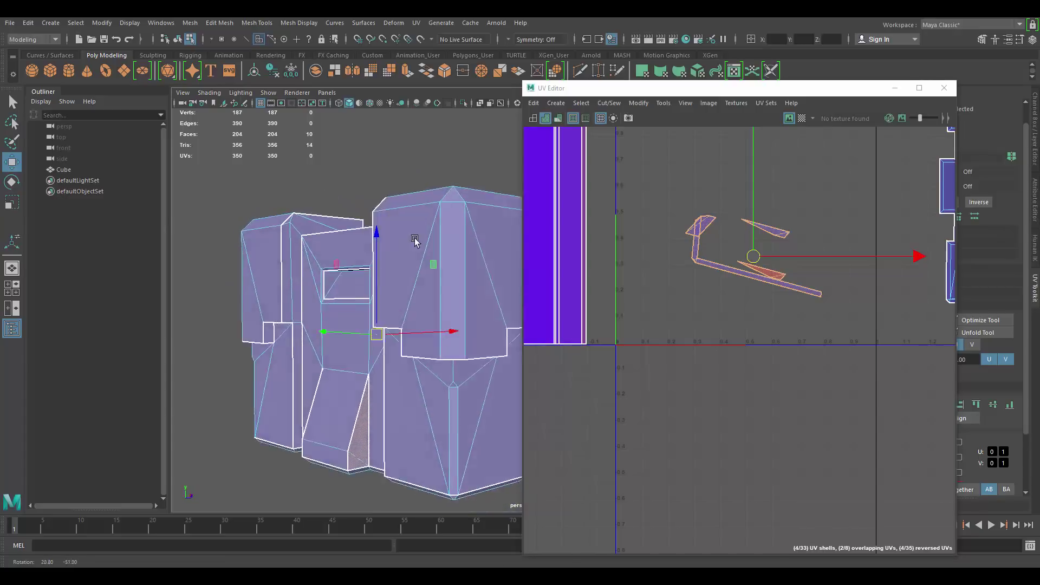
{"action": "middle_click_drag", "start_coordinate": [404, 401], "coordinate": [430, 249], "text": "alt"}
{"action": "scroll", "coordinate": [428, 251], "scroll_direction": "up", "scroll_amount": 3}
{"action": "left_click_drag", "start_coordinate": [357, 276], "coordinate": [317, 257], "text": "alt"}
{"action": "left_click", "coordinate": [317, 257]}
{"action": "left_click", "coordinate": [320, 301], "text": "shift"}
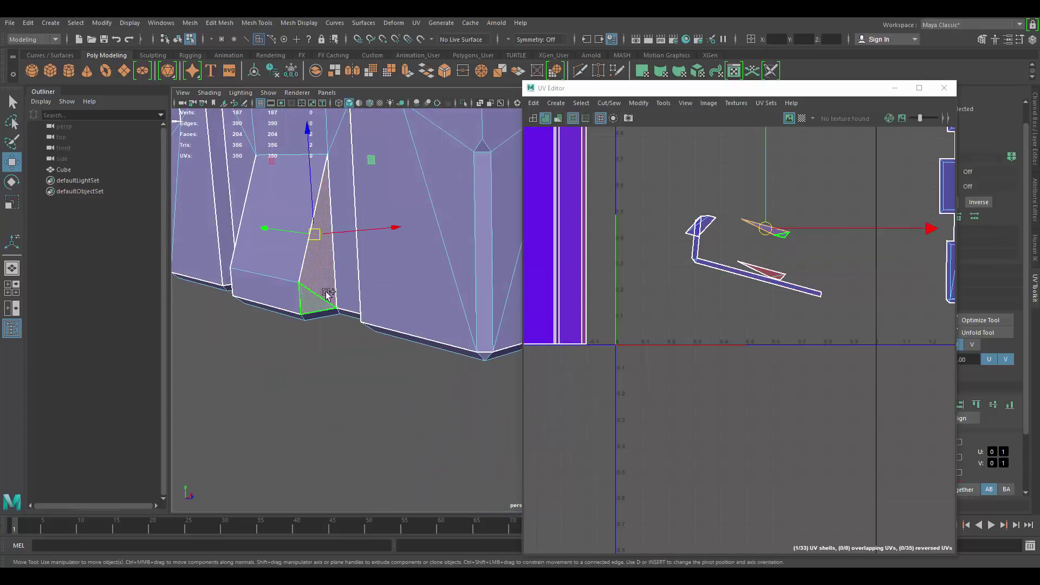
{"action": "left_click", "coordinate": [643, 71]}
Step: Planar-project the two faces on the flap's opposite side and move both flap side shells away from the leftover pieces
{"action": "right_click_drag", "start_coordinate": [379, 227], "coordinate": [413, 267], "text": "alt"}
{"action": "middle_click_drag", "start_coordinate": [414, 267], "coordinate": [410, 267], "text": "alt"}
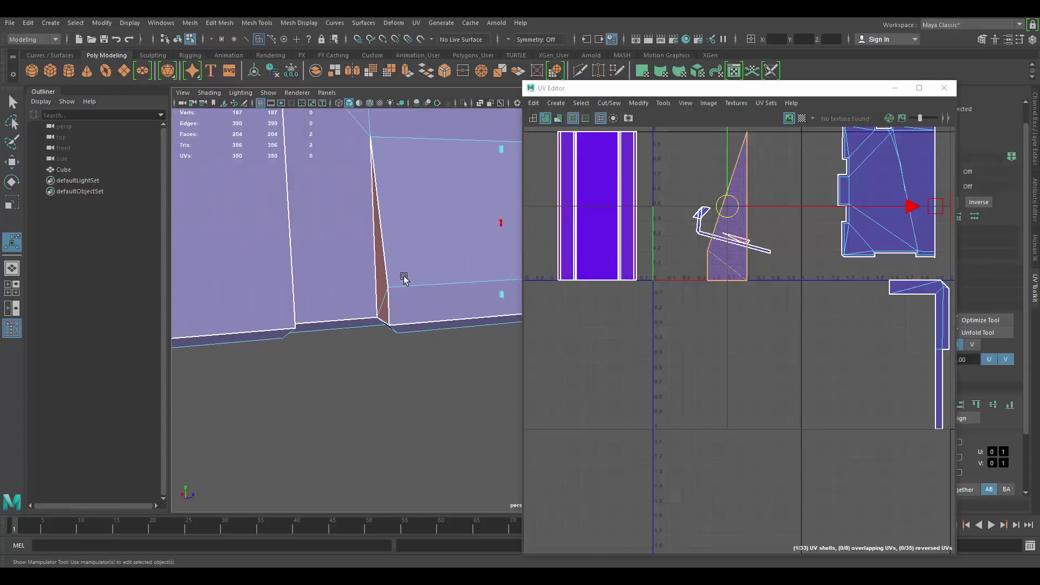
{"action": "left_click", "coordinate": [381, 291]}
{"action": "left_click", "coordinate": [385, 310], "text": "shift"}
{"action": "key", "text": "g"}
{"action": "left_click_drag", "start_coordinate": [726, 204], "coordinate": [838, 208]}
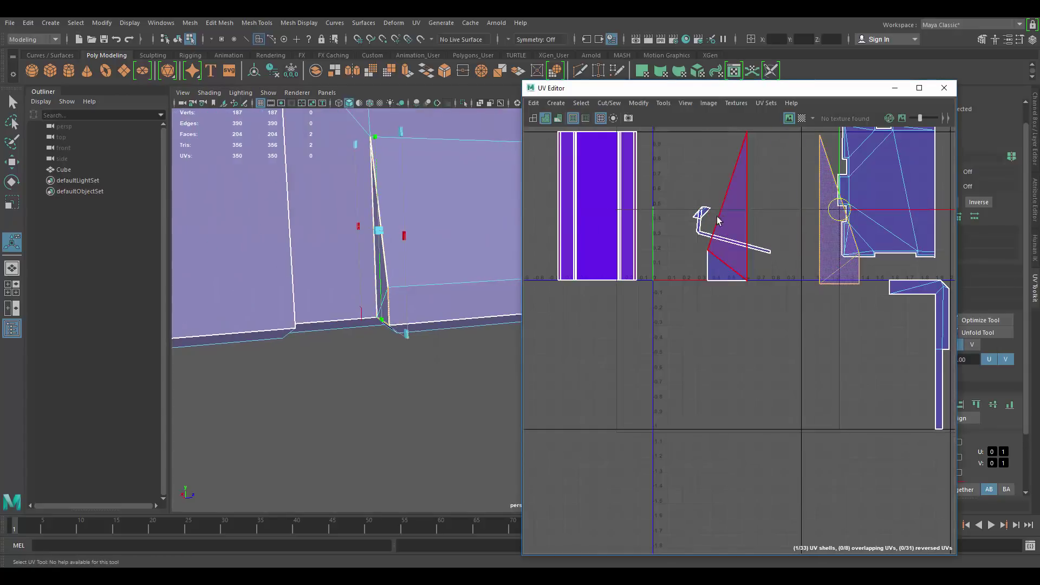
{"action": "left_click", "coordinate": [727, 224]}
{"action": "key", "text": "w"}
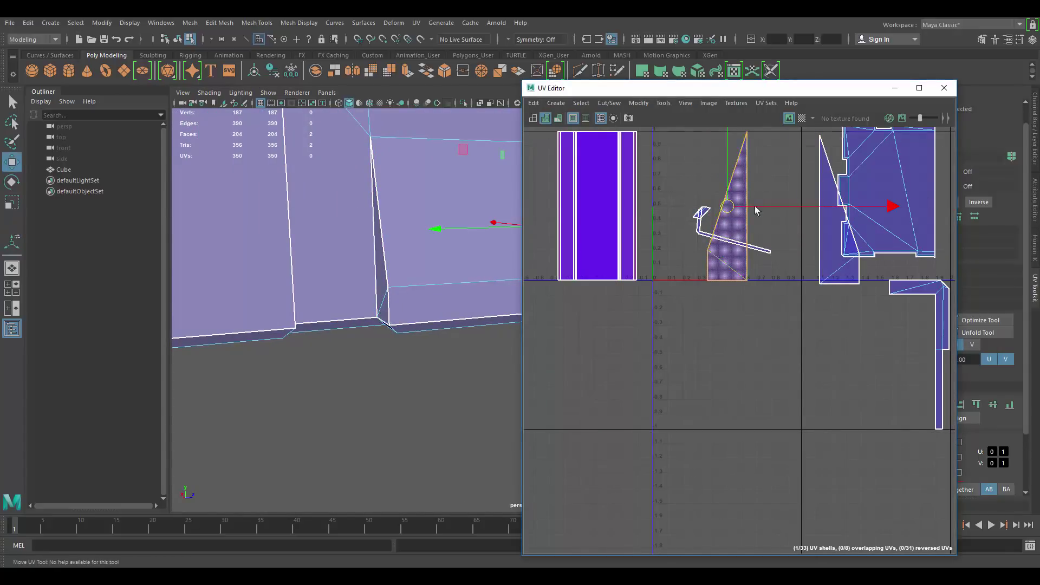
{"action": "left_click_drag", "start_coordinate": [727, 205], "coordinate": [850, 209]}
Step: Select the remaining unprojected leftover faces and isolate them in the viewport
{"action": "left_click_drag", "start_coordinate": [785, 286], "coordinate": [787, 287]}
{"action": "key", "text": "f"}
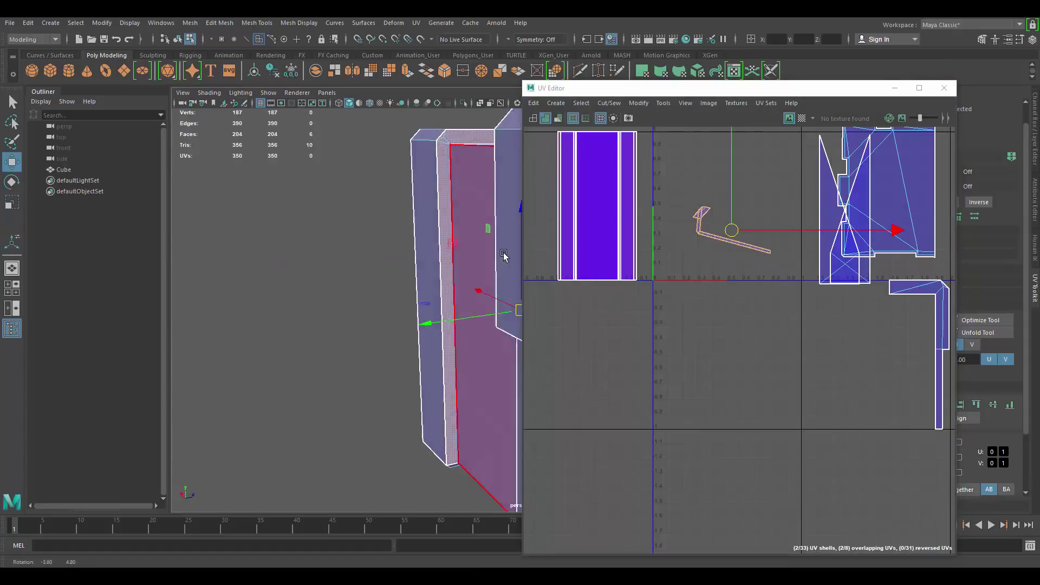
{"action": "left_click_drag", "start_coordinate": [504, 256], "coordinate": [476, 209], "text": "alt"}
{"action": "middle_click_drag", "start_coordinate": [444, 196], "coordinate": [267, 198], "text": "alt"}
{"action": "key", "text": "ctrl+1"}
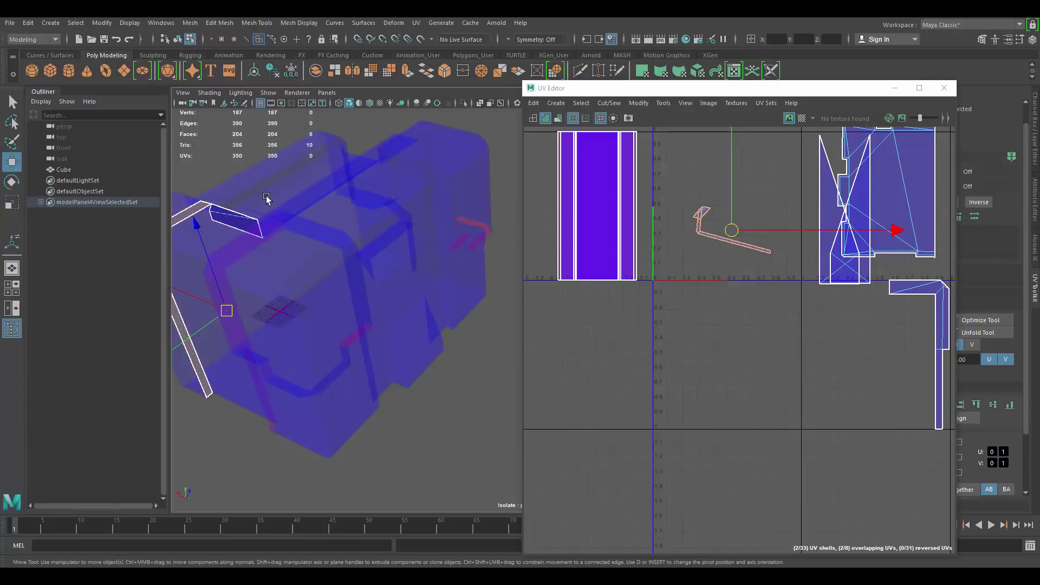
Step: Planar-project the isolated L-shaped strip of faces and move its shell next to the flap side shells
{"action": "left_click_drag", "start_coordinate": [319, 219], "coordinate": [393, 274], "text": "alt"}
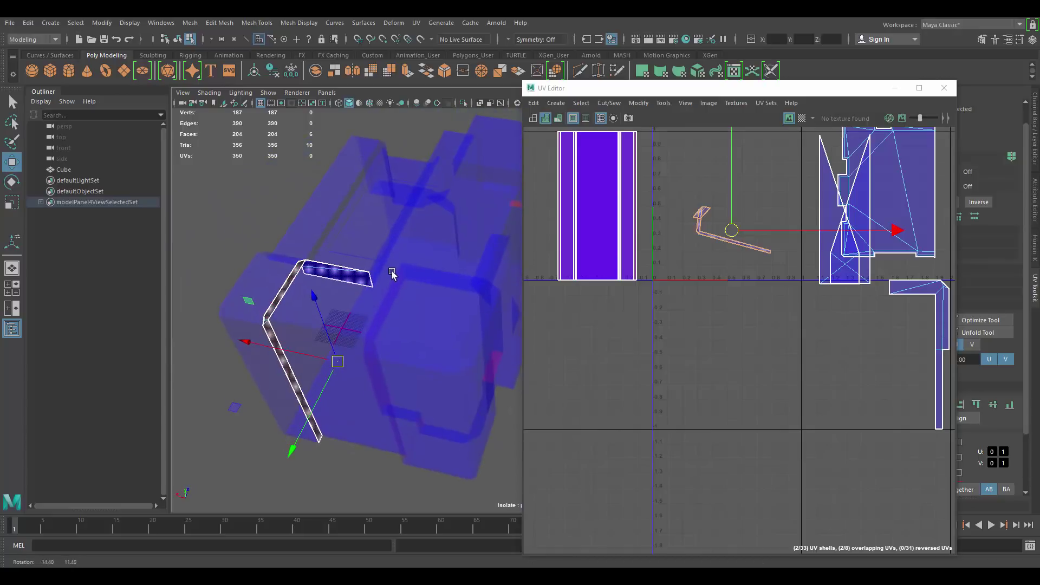
{"action": "left_click_drag", "start_coordinate": [415, 309], "coordinate": [433, 260], "text": "alt"}
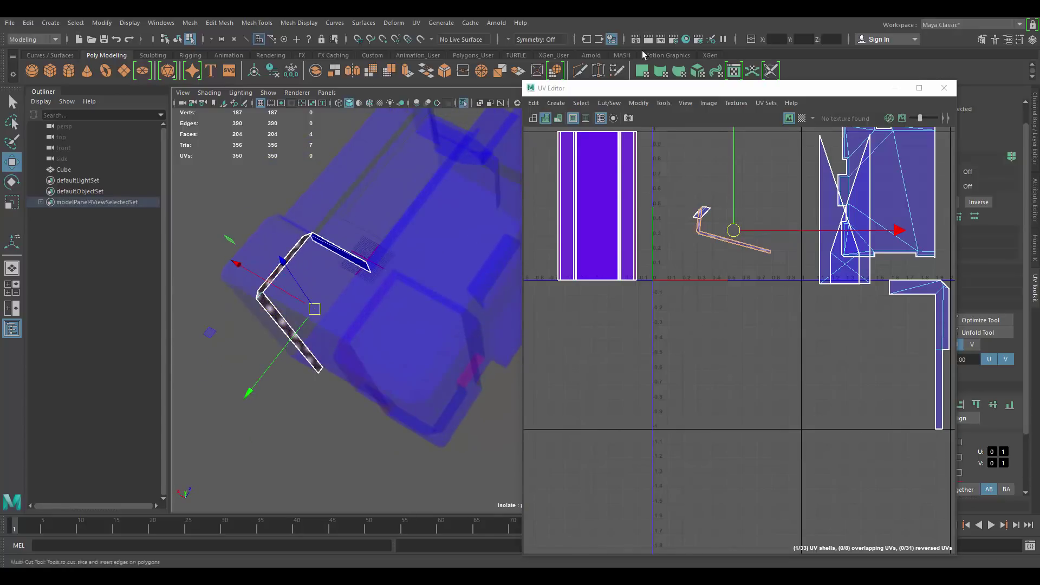
{"action": "left_click", "coordinate": [641, 76]}
{"action": "left_click_drag", "start_coordinate": [728, 206], "coordinate": [801, 217]}
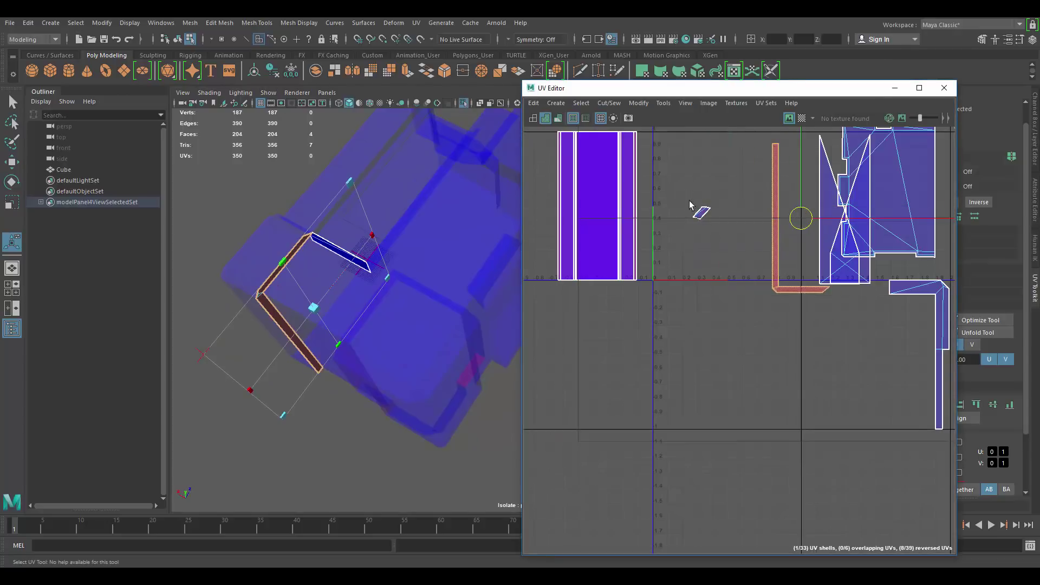
Step: Select the last leftover faces, show the whole model again and planar-project the faces beside the recessed panel
{"action": "left_click_drag", "start_coordinate": [686, 192], "coordinate": [726, 245]}
{"action": "left_click_drag", "start_coordinate": [377, 248], "coordinate": [560, 93], "text": "alt"}
{"action": "key", "text": "ctrl+1"}
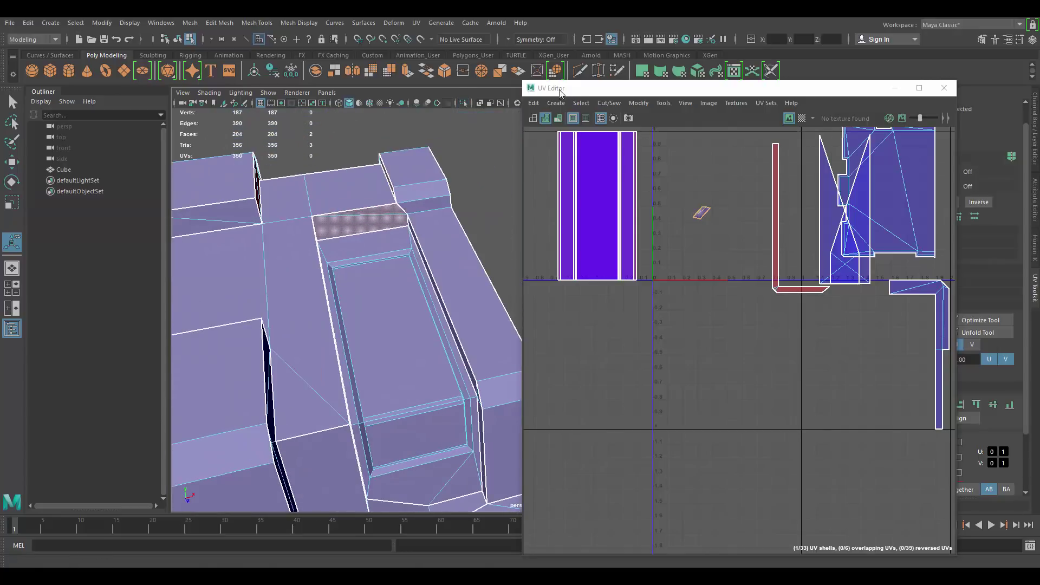
{"action": "left_click", "coordinate": [639, 72]}
{"action": "middle_click_drag", "start_coordinate": [699, 202], "coordinate": [670, 256], "text": "alt"}
Step: Rotate the newly projected panel-edge shell so that its long sides stand upright
{"action": "right_click_drag", "start_coordinate": [670, 255], "coordinate": [687, 230]}
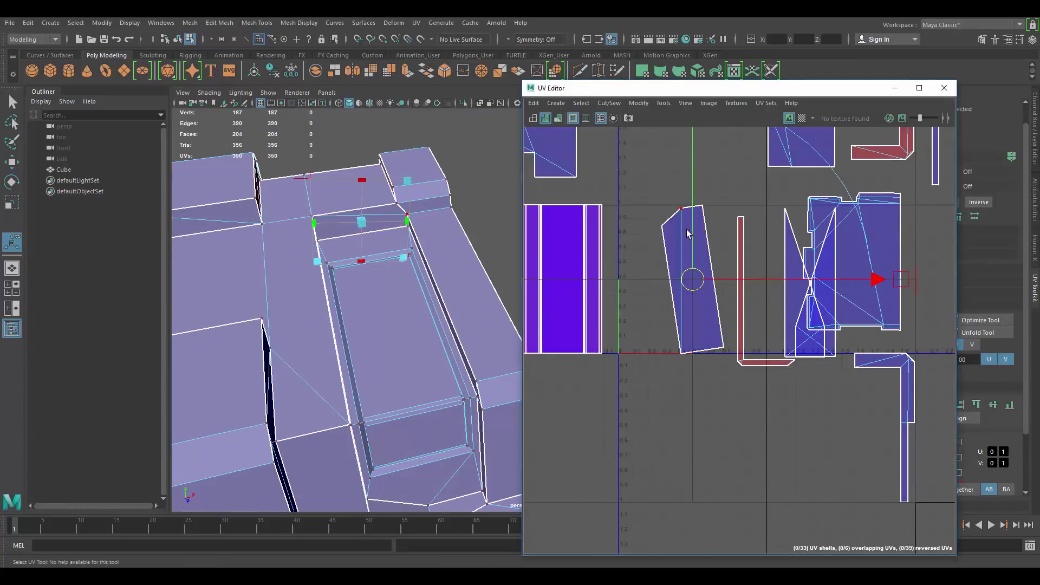
{"action": "left_click", "coordinate": [687, 229]}
{"action": "key", "text": "e"}
{"action": "left_click_drag", "start_coordinate": [821, 185], "coordinate": [828, 214]}
{"action": "key", "text": "w"}
{"action": "scroll", "coordinate": [740, 207], "scroll_direction": "down", "scroll_amount": 4}
{"action": "middle_click_drag", "start_coordinate": [765, 202], "coordinate": [728, 291], "text": "alt"}
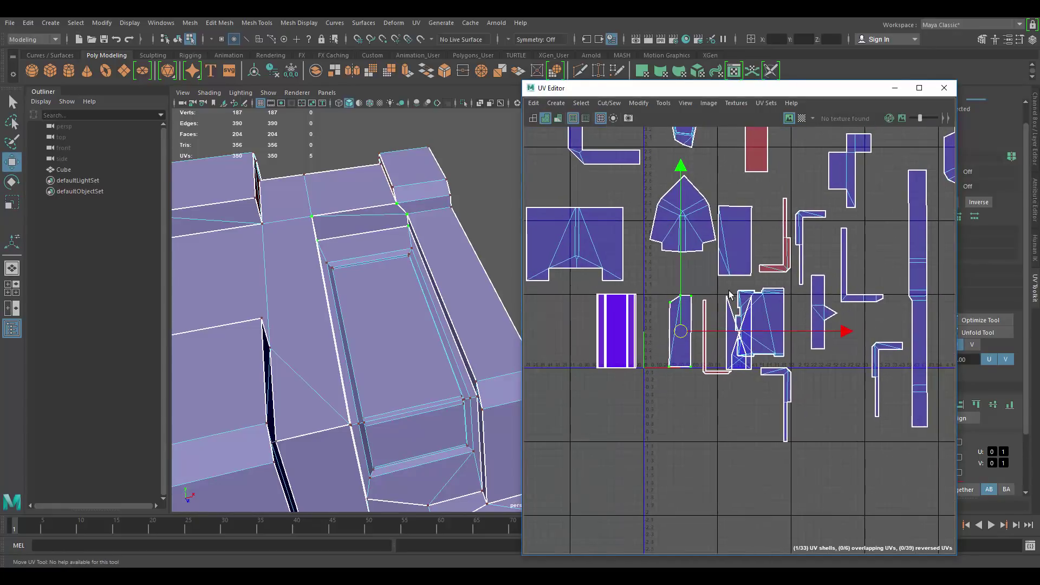
Step: Select the UVs of all shells and pack them into the first UV tile with Layout
{"action": "scroll", "coordinate": [743, 246], "scroll_direction": "down", "scroll_amount": 6}
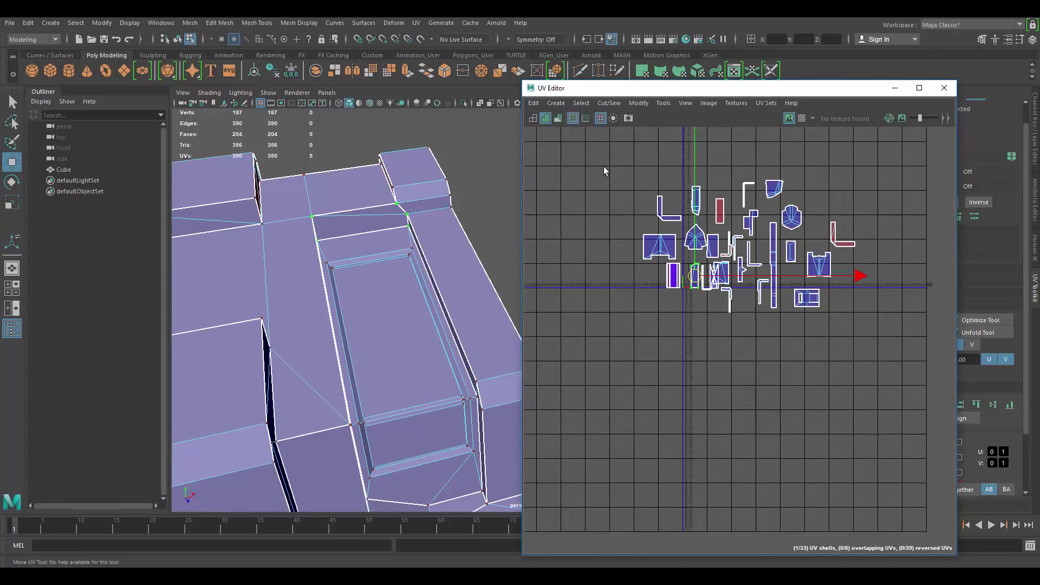
{"action": "middle_click_drag", "start_coordinate": [603, 166], "coordinate": [620, 206], "text": "alt"}
{"action": "left_click_drag", "start_coordinate": [605, 185], "coordinate": [942, 474]}
{"action": "scroll", "coordinate": [683, 250], "scroll_direction": "up", "scroll_amount": 3}
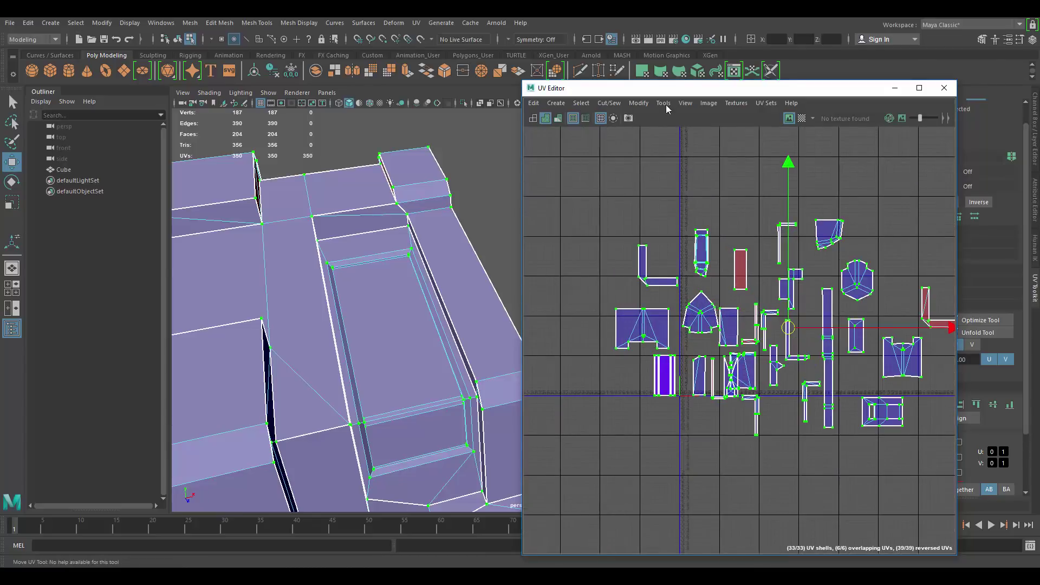
{"action": "middle_click_drag", "start_coordinate": [712, 189], "coordinate": [665, 122], "text": "alt"}
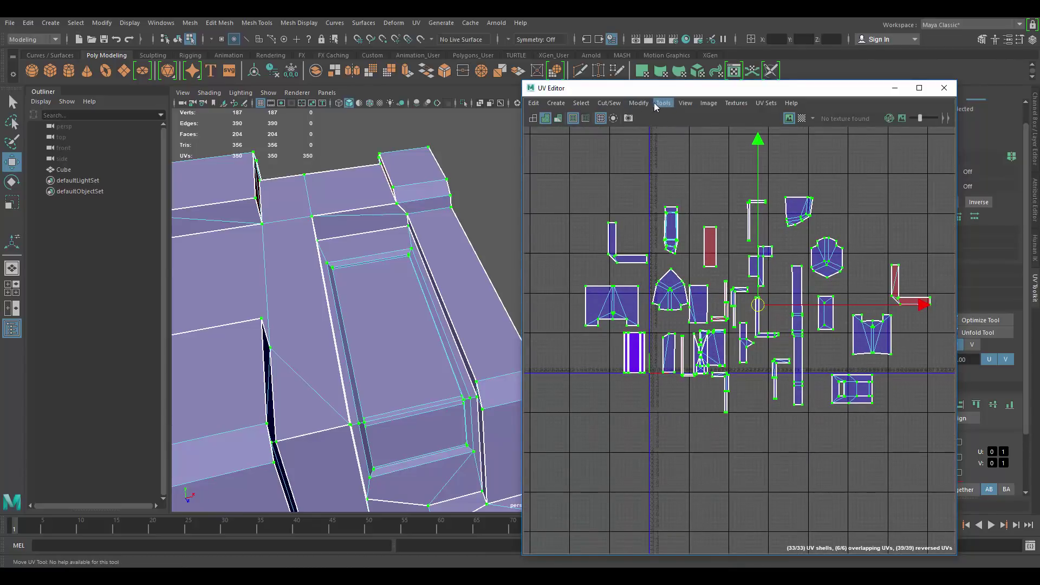
{"action": "left_click", "coordinate": [653, 101]}
{"action": "mouse_move", "coordinate": [637, 105]}
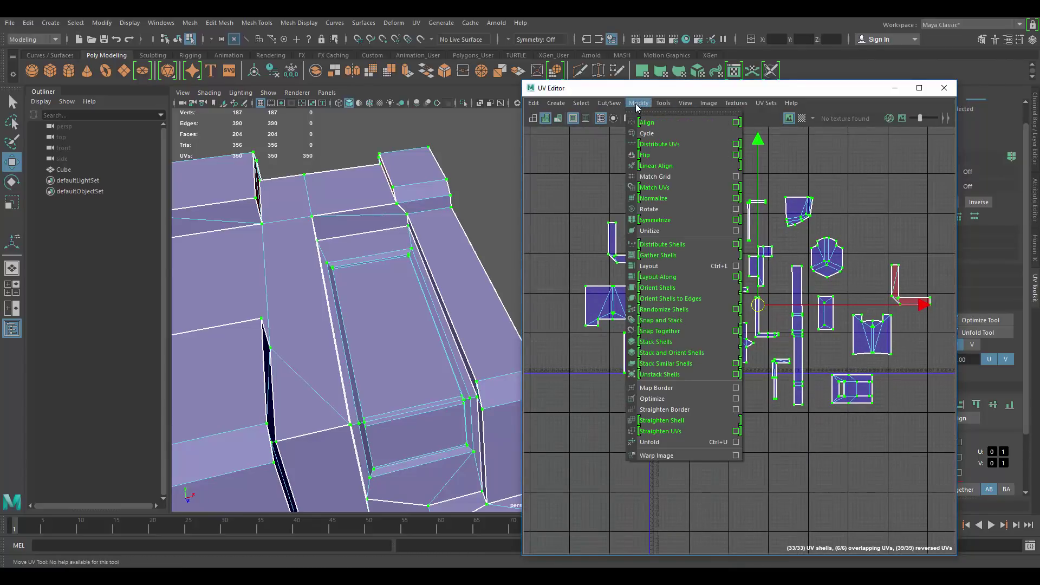
{"action": "left_click", "coordinate": [710, 265]}
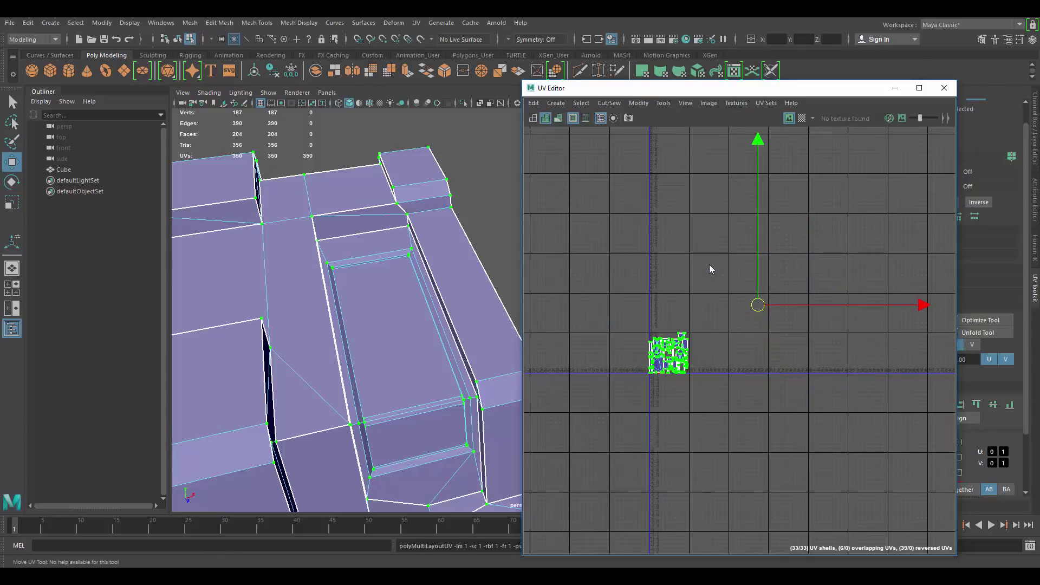
Step: Examine the packed UV layout for shell spacing, overlaps and unused space within the first tile
{"action": "scroll", "coordinate": [675, 304], "scroll_direction": "up", "scroll_amount": 4}
{"action": "middle_click_drag", "start_coordinate": [644, 348], "coordinate": [744, 226], "text": "alt"}
{"action": "scroll", "coordinate": [743, 227], "scroll_direction": "up", "scroll_amount": 3}
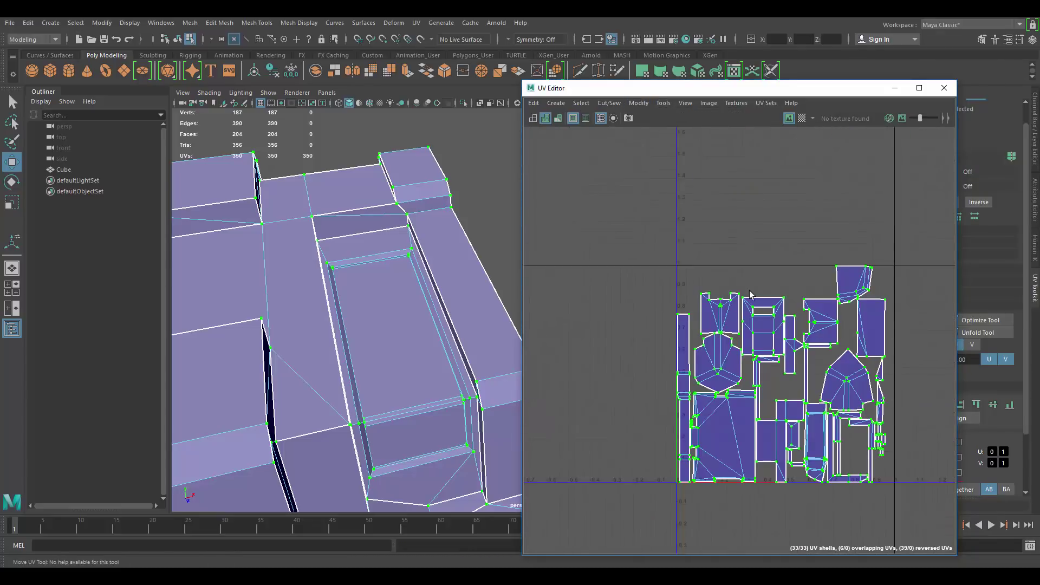
{"action": "middle_click_drag", "start_coordinate": [749, 290], "coordinate": [688, 194], "text": "alt"}
{"action": "left_click", "coordinate": [645, 181]}
{"action": "middle_click_drag", "start_coordinate": [673, 233], "coordinate": [654, 200], "text": "alt"}
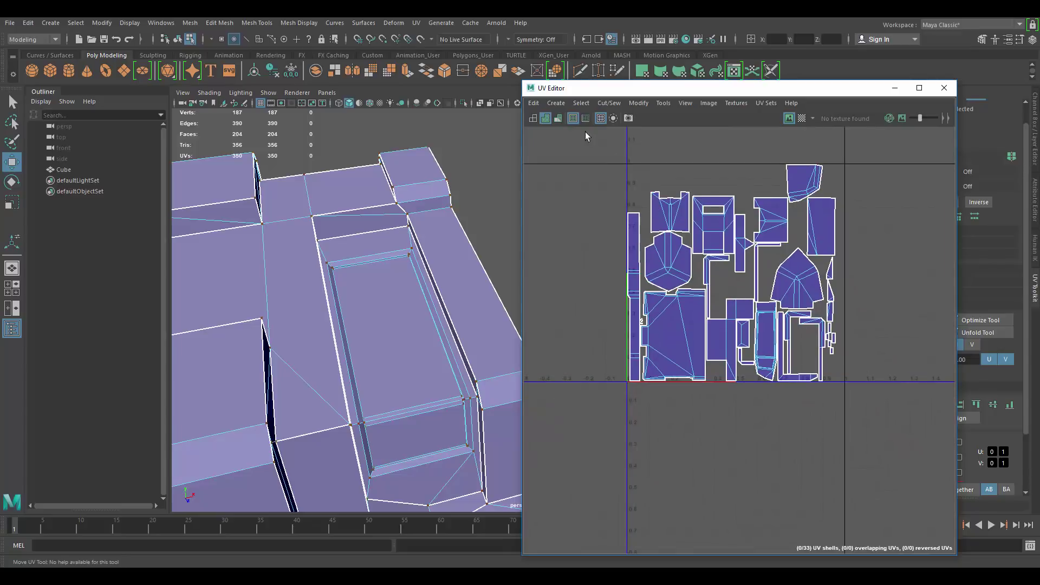
{"action": "left_click_drag", "start_coordinate": [971, 499], "coordinate": [971, 498]}
{"action": "middle_click_drag", "start_coordinate": [724, 261], "coordinate": [716, 275], "text": "alt"}
{"action": "scroll", "coordinate": [716, 276], "scroll_direction": "up", "scroll_amount": 3}
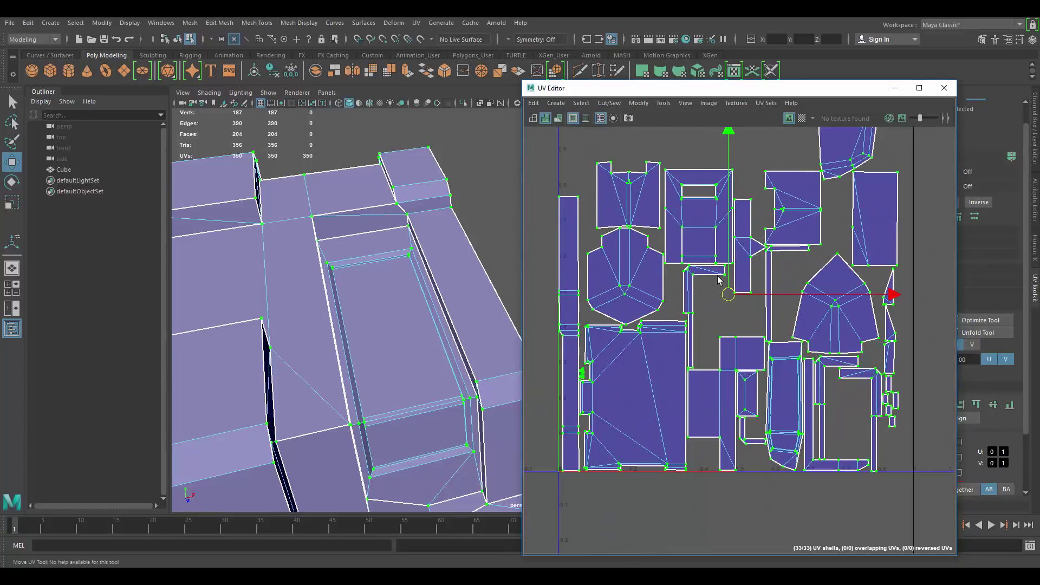
{"action": "scroll", "coordinate": [716, 275], "scroll_direction": "down", "scroll_amount": 1}
{"action": "scroll", "coordinate": [711, 186], "scroll_direction": "down", "scroll_amount": 1}
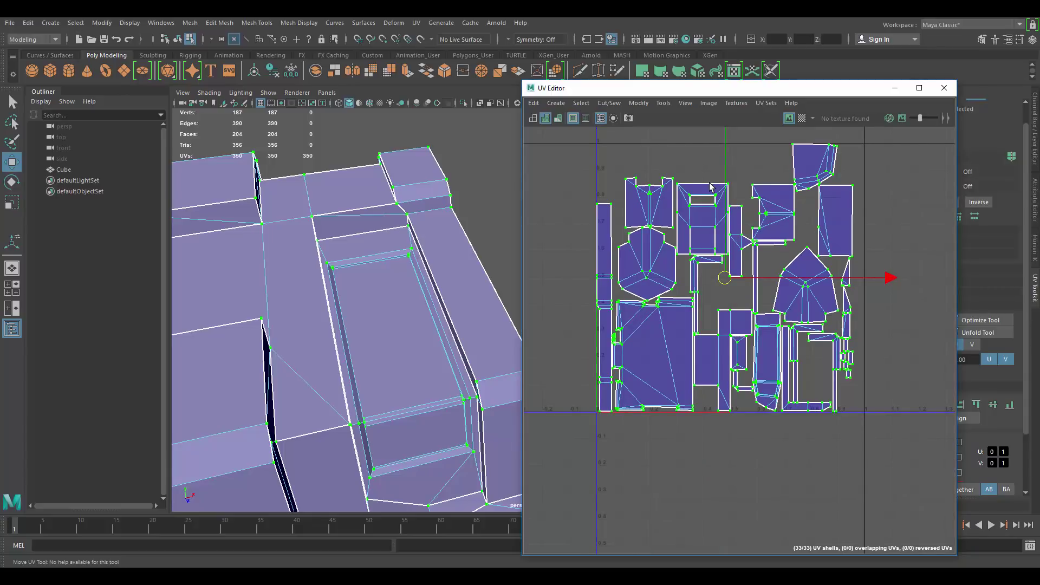
{"action": "scroll", "coordinate": [783, 185], "scroll_direction": "up", "scroll_amount": 2}
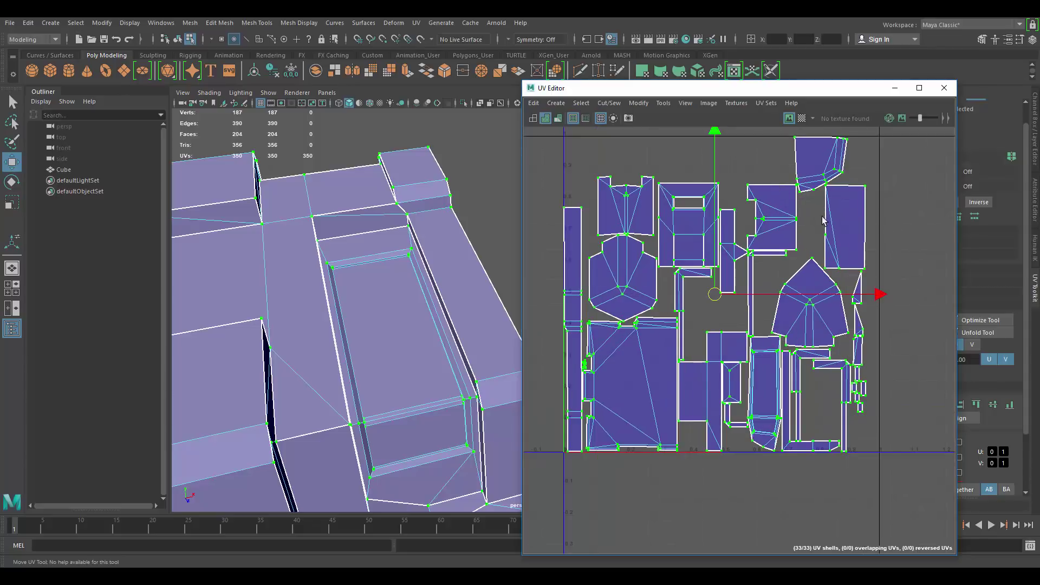
Step: Try repositioning the plain rectangular shell from the tile's upper right corner, also over the lower middle shells, and undo the moves
{"action": "left_click", "coordinate": [845, 224]}
{"action": "mouse_move", "coordinate": [847, 225]}
{"action": "left_mouse_down"}
{"action": "mouse_move", "coordinate": [823, 402]}
{"action": "mouse_move", "coordinate": [880, 260]}
{"action": "mouse_move", "coordinate": [726, 302]}
{"action": "mouse_move", "coordinate": [848, 220]}
{"action": "left_mouse_up"}
{"action": "middle_click_drag", "start_coordinate": [846, 217], "coordinate": [844, 246], "text": "alt"}
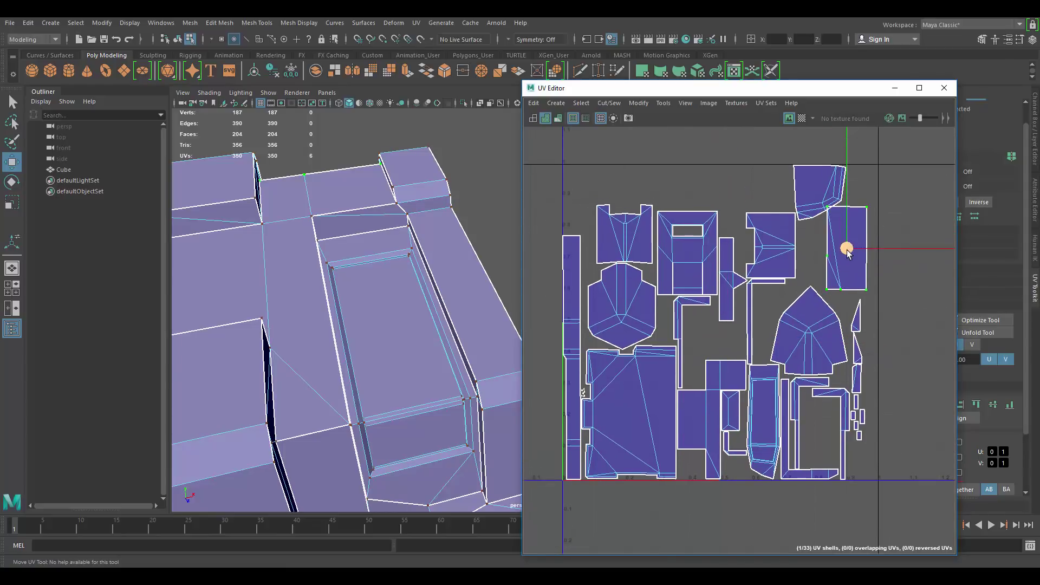
{"action": "left_click_drag", "start_coordinate": [844, 246], "coordinate": [842, 250]}
{"action": "scroll", "coordinate": [641, 193], "scroll_direction": "down", "scroll_amount": 1}
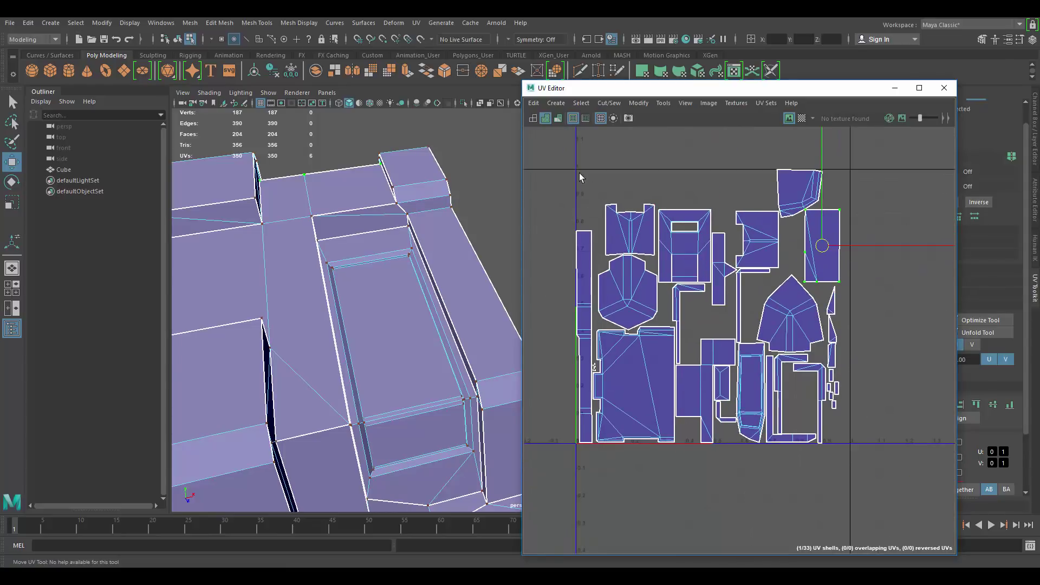
{"action": "key", "text": "ctrl+z"}
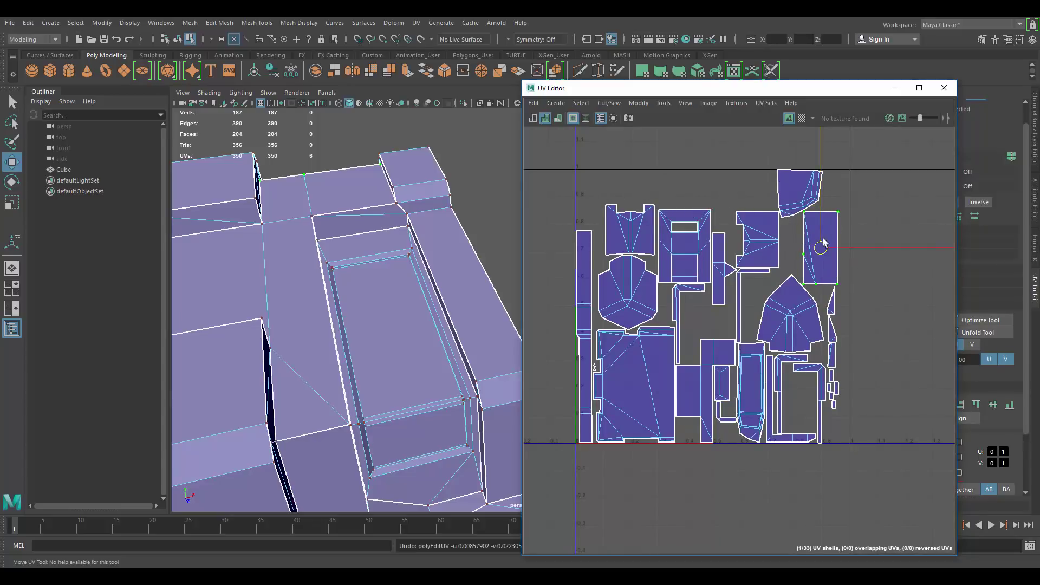
{"action": "left_click_drag", "start_coordinate": [820, 254], "coordinate": [695, 410]}
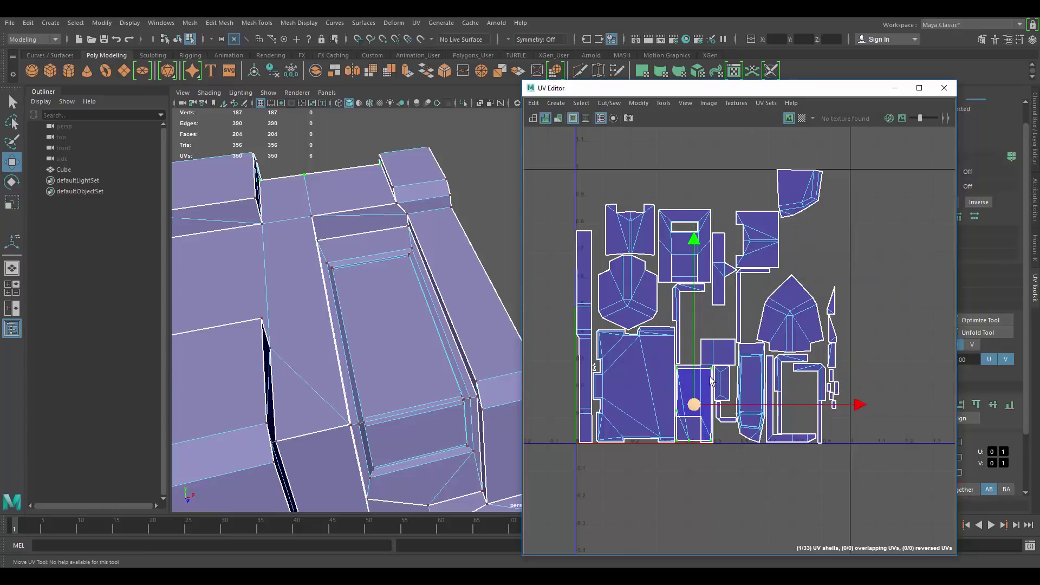
{"action": "key", "text": "ctrl+z"}
{"action": "scroll", "coordinate": [803, 262], "scroll_direction": "down", "scroll_amount": 3}
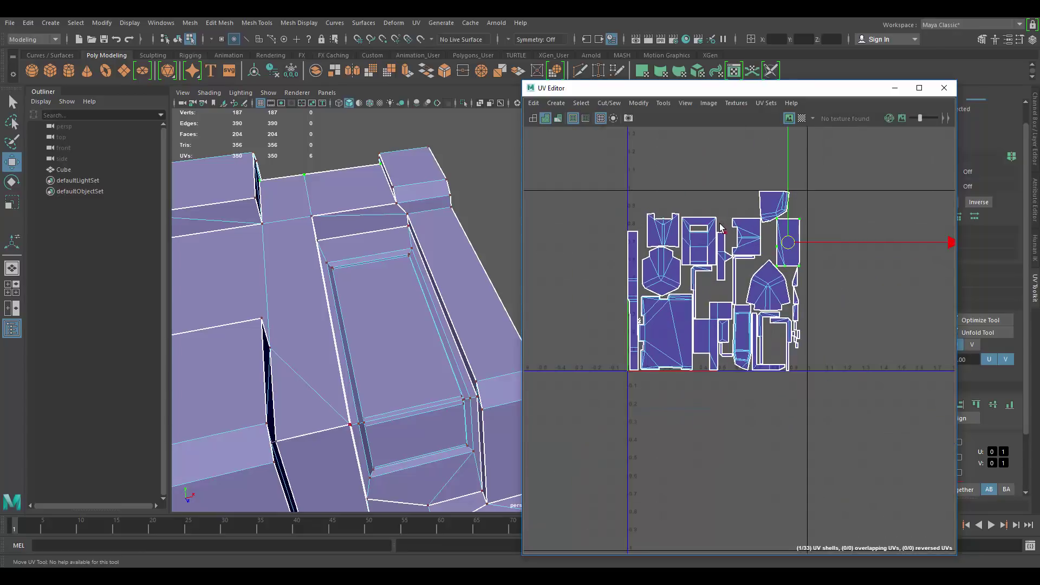
{"action": "scroll", "coordinate": [715, 220], "scroll_direction": "up", "scroll_amount": 4}
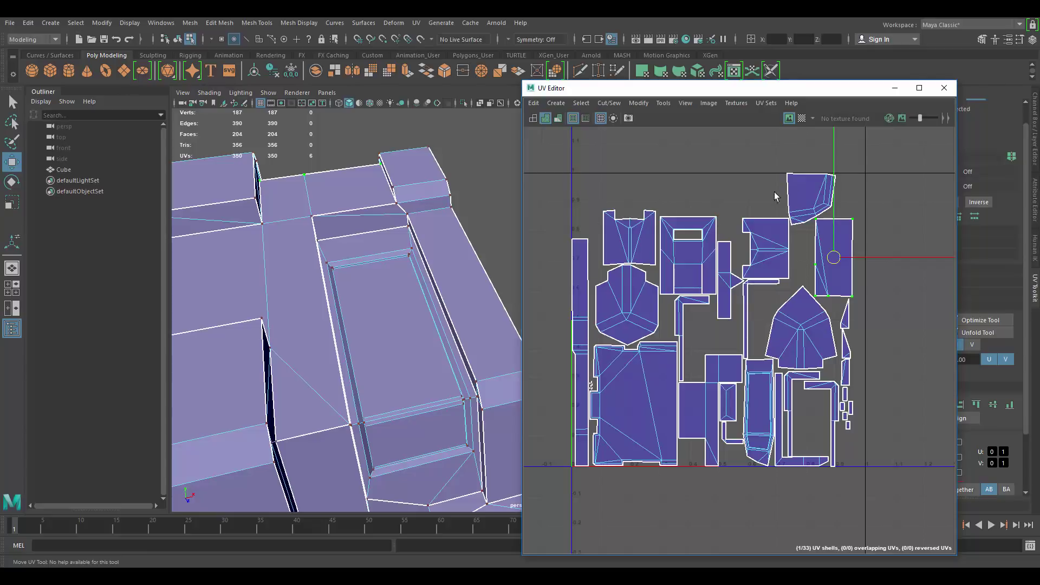
Step: Show the checker pattern on the crate half in object mode and inspect its surfaces for UV distortion
{"action": "left_click", "coordinate": [732, 188]}
{"action": "scroll", "coordinate": [733, 187], "scroll_direction": "down", "scroll_amount": 2}
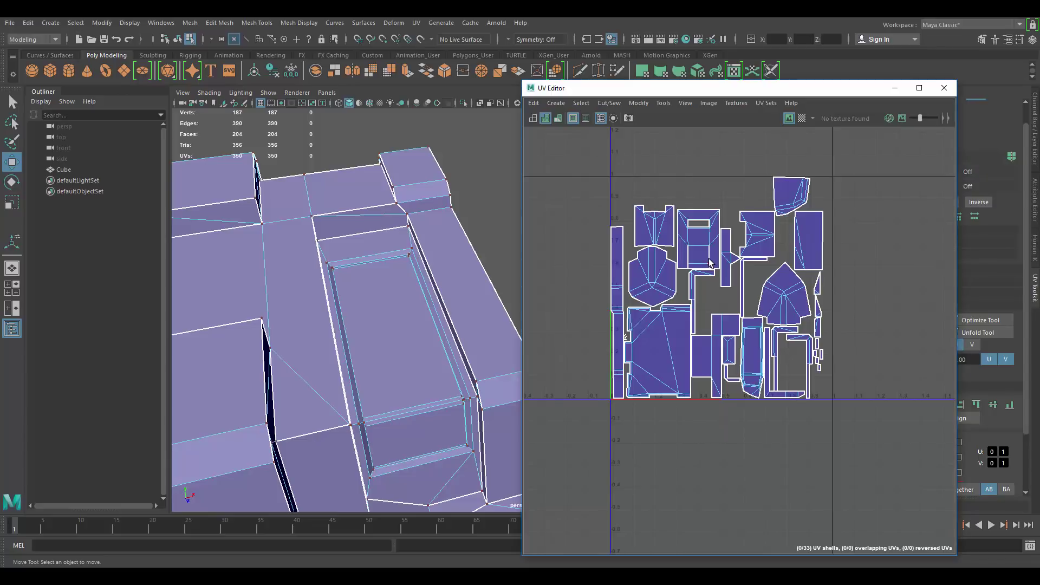
{"action": "scroll", "coordinate": [685, 290], "scroll_direction": "up", "scroll_amount": 2}
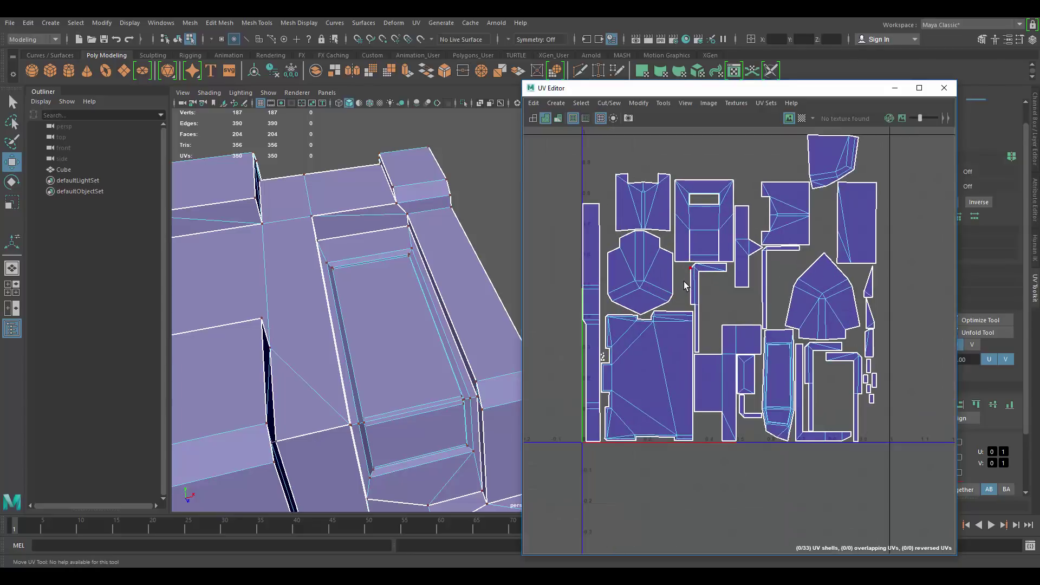
{"action": "scroll", "coordinate": [697, 233], "scroll_direction": "down", "scroll_amount": 4}
{"action": "right_click_drag", "start_coordinate": [335, 260], "coordinate": [376, 232]}
{"action": "scroll", "coordinate": [428, 219], "scroll_direction": "down", "scroll_amount": 3}
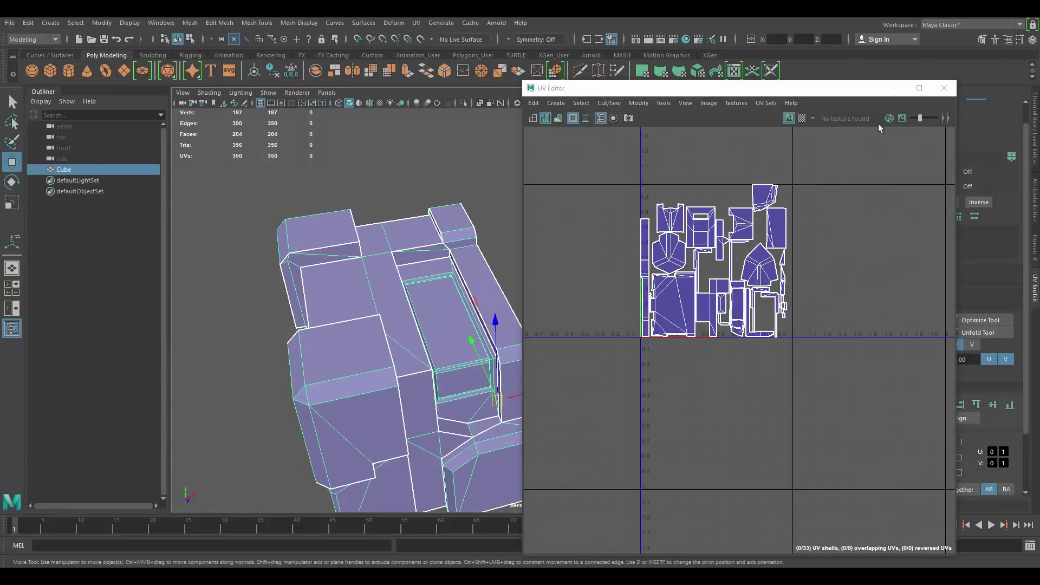
{"action": "left_click", "coordinate": [802, 118]}
{"action": "left_click_drag", "start_coordinate": [449, 244], "coordinate": [414, 230], "text": "alt"}
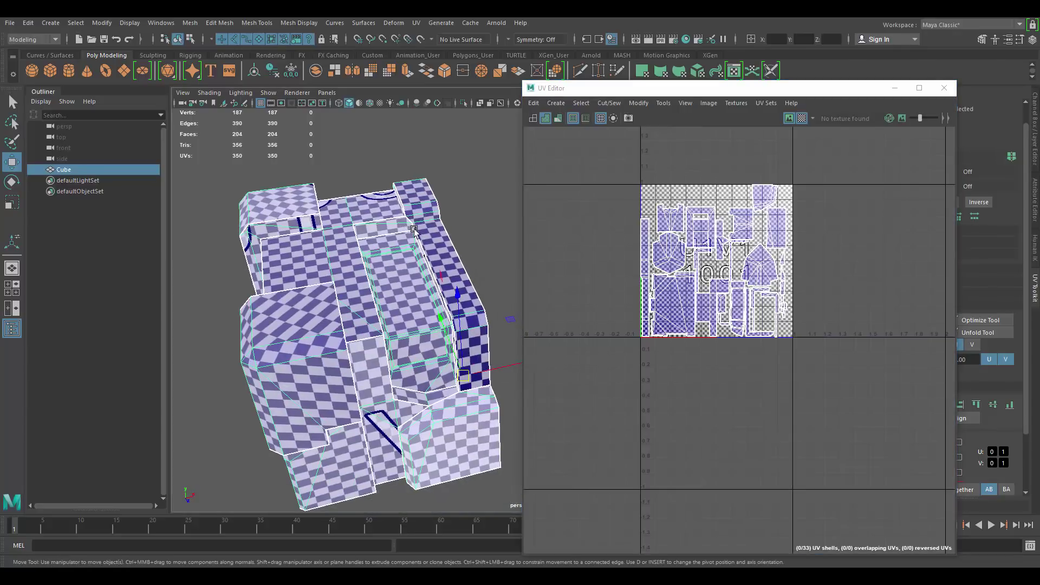
{"action": "left_click_drag", "start_coordinate": [392, 289], "coordinate": [403, 229], "text": "alt"}
{"action": "left_click_drag", "start_coordinate": [437, 293], "coordinate": [427, 274], "text": "alt"}
Step: Planar-project the top face of one corner block and repeat the projection on the other front corner block's top face
{"action": "right_click_drag", "start_coordinate": [427, 281], "coordinate": [426, 304]}
{"action": "left_click", "coordinate": [424, 289]}
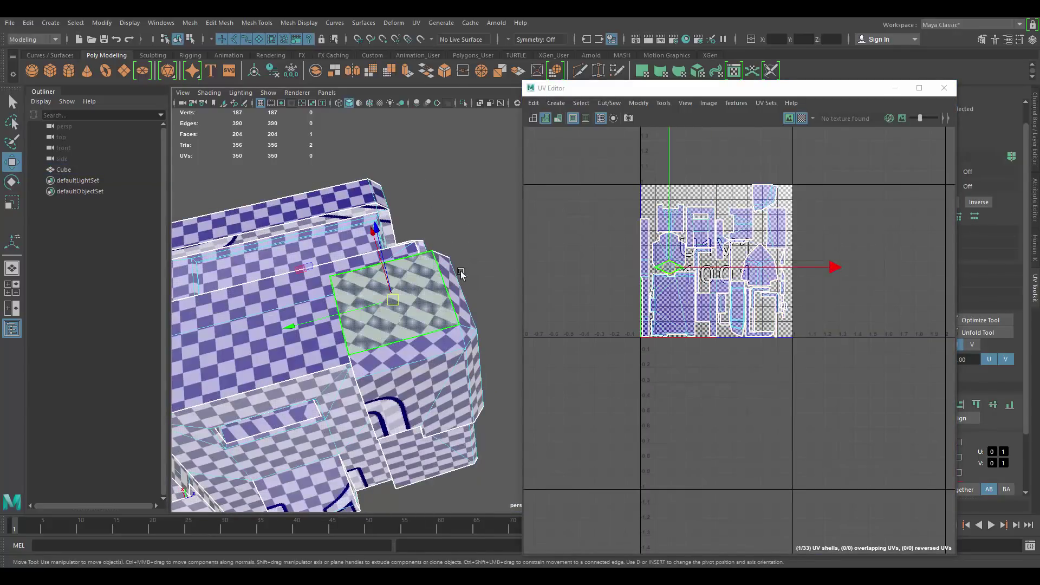
{"action": "left_click_drag", "start_coordinate": [460, 273], "coordinate": [479, 262], "text": "alt"}
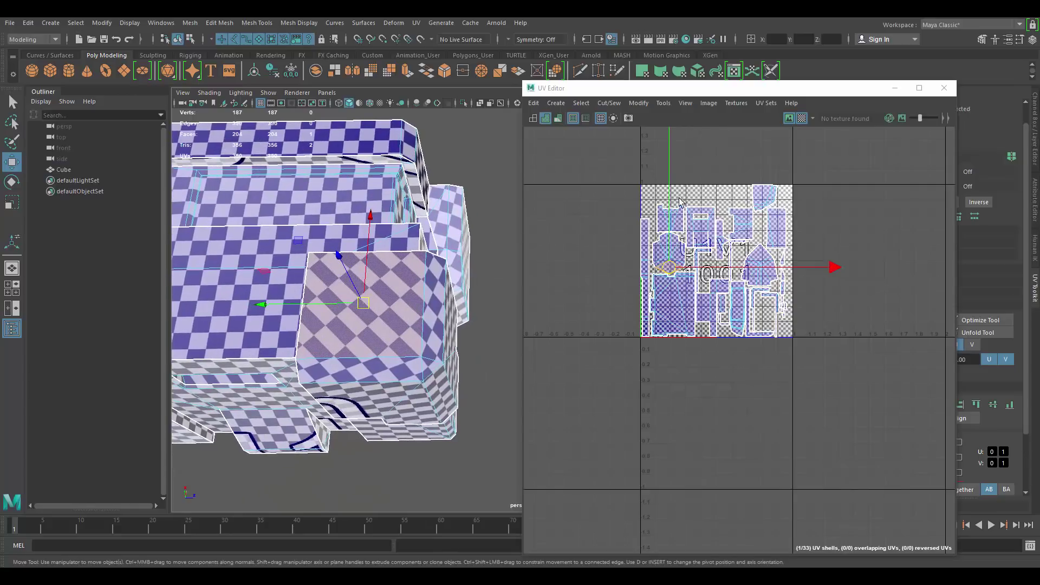
{"action": "left_click", "coordinate": [642, 71]}
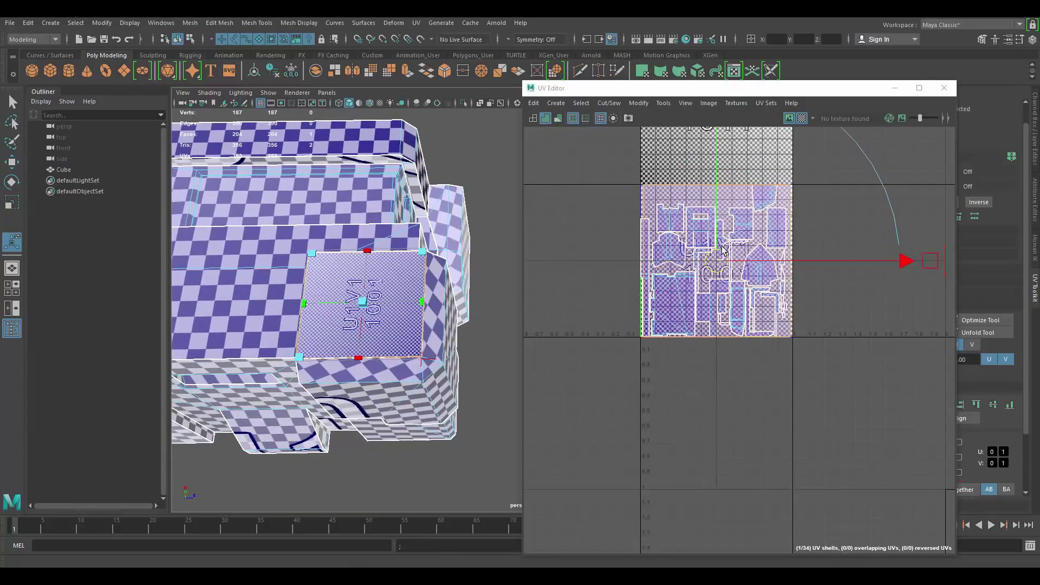
{"action": "left_click_drag", "start_coordinate": [439, 288], "coordinate": [471, 254], "text": "alt"}
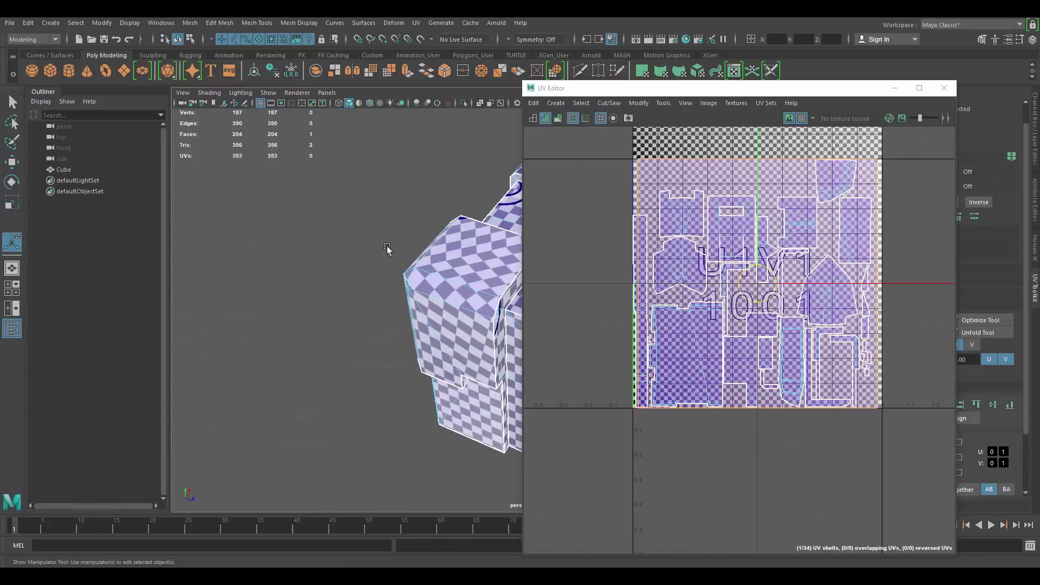
{"action": "left_click", "coordinate": [474, 250]}
{"action": "key", "text": "g"}
{"action": "left_click_drag", "start_coordinate": [502, 306], "coordinate": [473, 272], "text": "alt"}
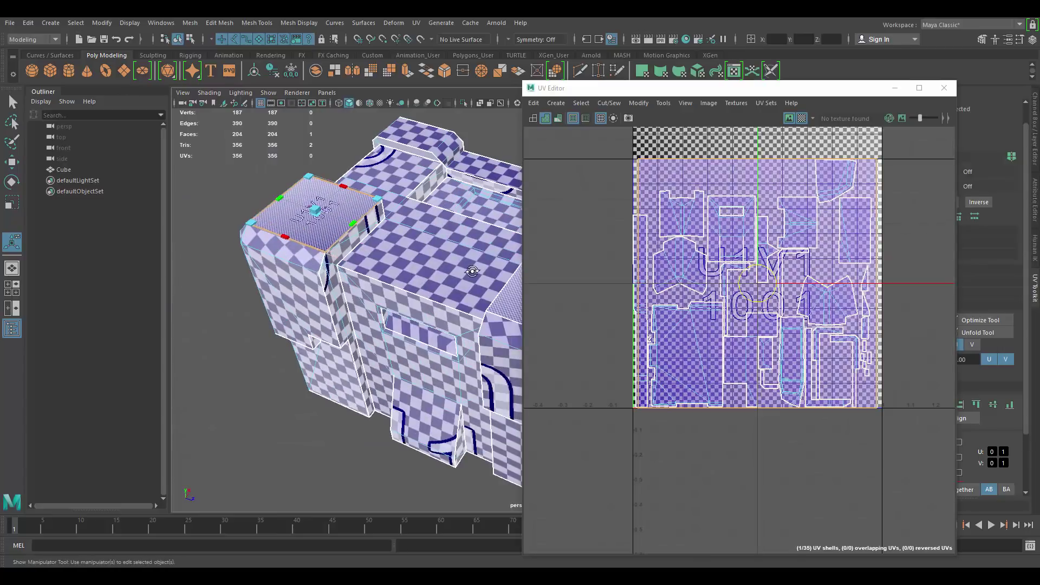
{"action": "middle_click_drag", "start_coordinate": [472, 272], "coordinate": [293, 284], "text": "alt"}
Step: Select the UVs of all shells, including the two new projections, and pack them into the first tile with Layout
{"action": "scroll", "coordinate": [693, 240], "scroll_direction": "down", "scroll_amount": 3}
{"action": "right_click_drag", "start_coordinate": [690, 240], "coordinate": [716, 241]}
{"action": "left_click_drag", "start_coordinate": [603, 148], "coordinate": [929, 427]}
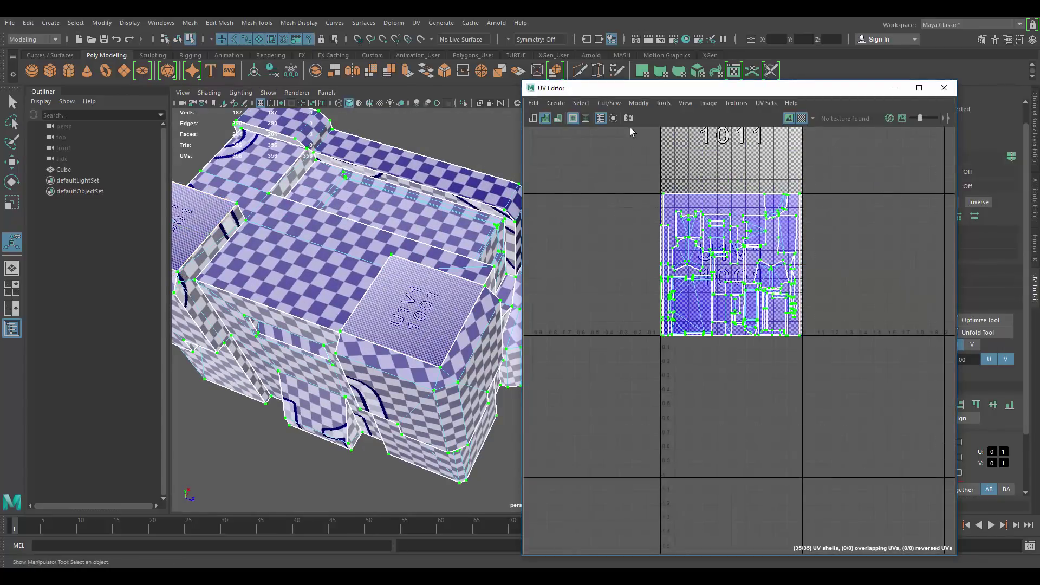
{"action": "left_click", "coordinate": [639, 103]}
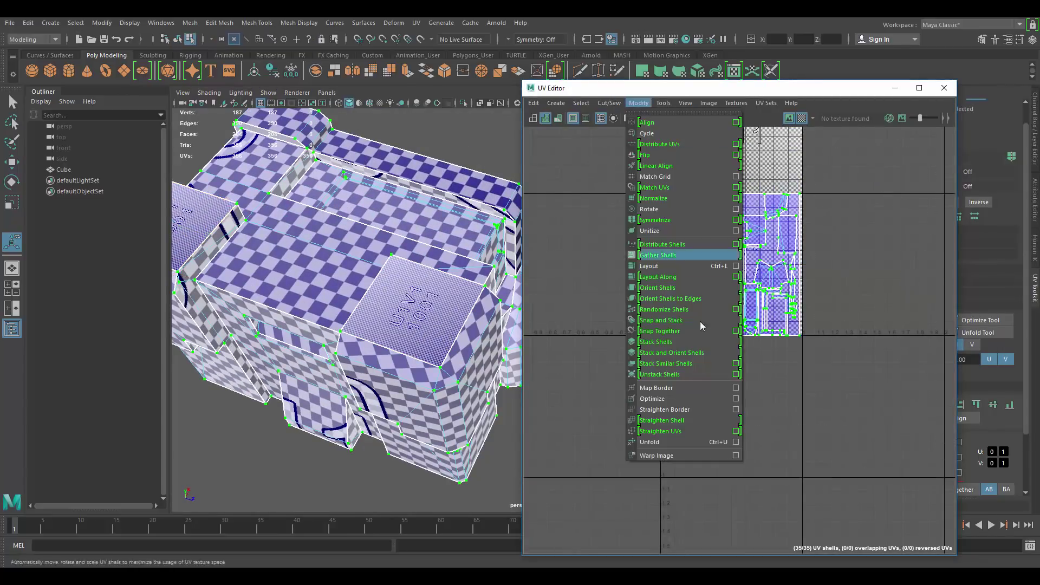
{"action": "left_click", "coordinate": [684, 283]}
Step: Examine the checker pattern around the crate half in object mode for uneven or stretched squares
{"action": "left_click_drag", "start_coordinate": [397, 237], "coordinate": [408, 232], "text": "alt"}
{"action": "right_click_drag", "start_coordinate": [349, 195], "coordinate": [480, 131]}
{"action": "key", "text": "q"}
{"action": "left_click", "coordinate": [443, 222]}
{"action": "left_click_drag", "start_coordinate": [453, 311], "coordinate": [428, 276], "text": "alt"}
{"action": "scroll", "coordinate": [474, 312], "scroll_direction": "down", "scroll_amount": 3}
{"action": "middle_click_drag", "start_coordinate": [428, 275], "coordinate": [430, 261], "text": "alt"}
{"action": "scroll", "coordinate": [419, 250], "scroll_direction": "up", "scroll_amount": 3}
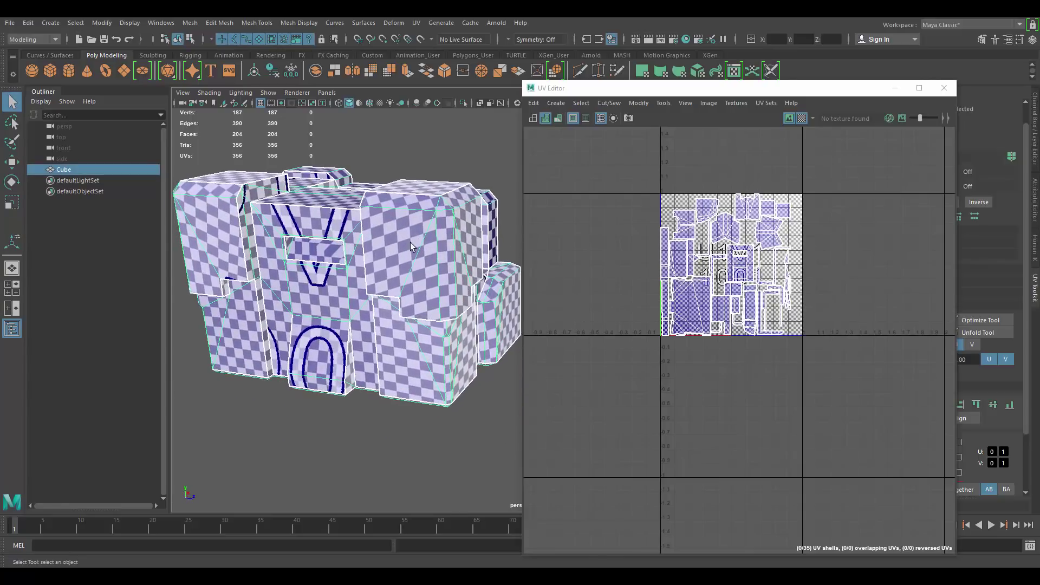
Step: Unfold the UV shell wrapping the upper part of the right front corner block
{"action": "right_click_drag", "start_coordinate": [411, 242], "coordinate": [412, 275]}
{"action": "left_click", "coordinate": [417, 247]}
{"action": "scroll", "coordinate": [719, 233], "scroll_direction": "up", "scroll_amount": 2}
{"action": "right_click_drag", "start_coordinate": [721, 232], "coordinate": [736, 236]}
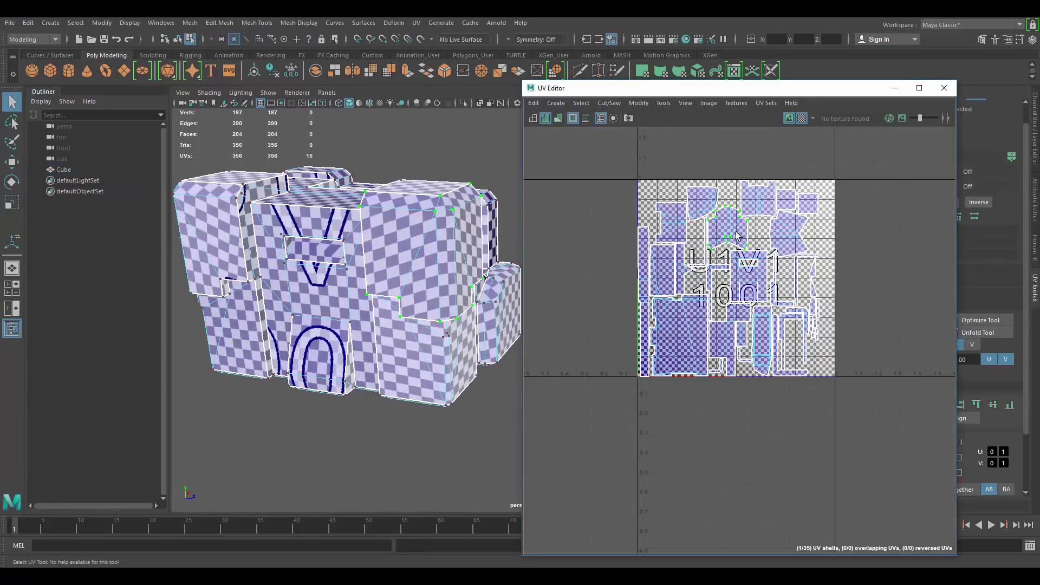
{"action": "left_click_drag", "start_coordinate": [832, 95], "coordinate": [749, 95]}
{"action": "scroll", "coordinate": [941, 396], "scroll_direction": "down", "scroll_amount": 3}
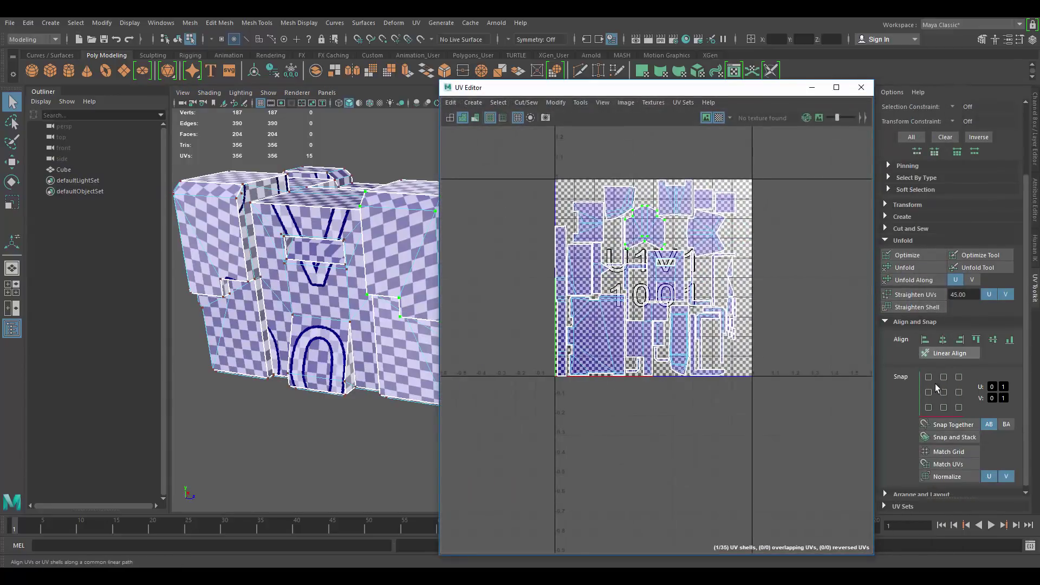
{"action": "left_click", "coordinate": [906, 264]}
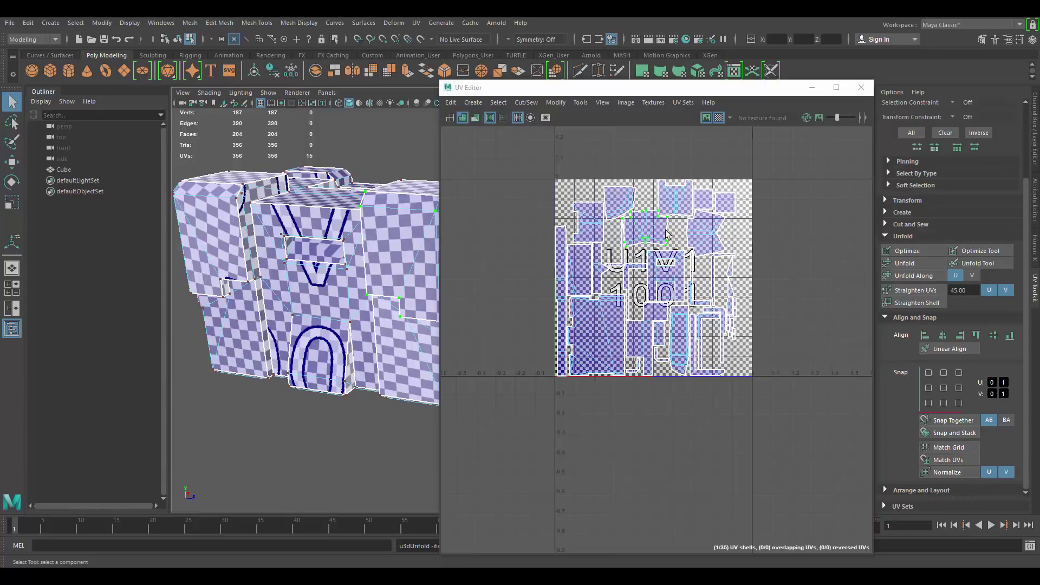
Step: Unfold the matching UV shell of the left front corner block
{"action": "mouse_move", "coordinate": [343, 236]}
{"action": "left_mouse_down", "text": "alt"}
{"action": "mouse_move", "coordinate": [313, 235]}
{"action": "mouse_move", "coordinate": [348, 233]}
{"action": "left_mouse_up", "text": "alt"}
{"action": "scroll", "coordinate": [457, 304], "scroll_direction": "up", "scroll_amount": 2}
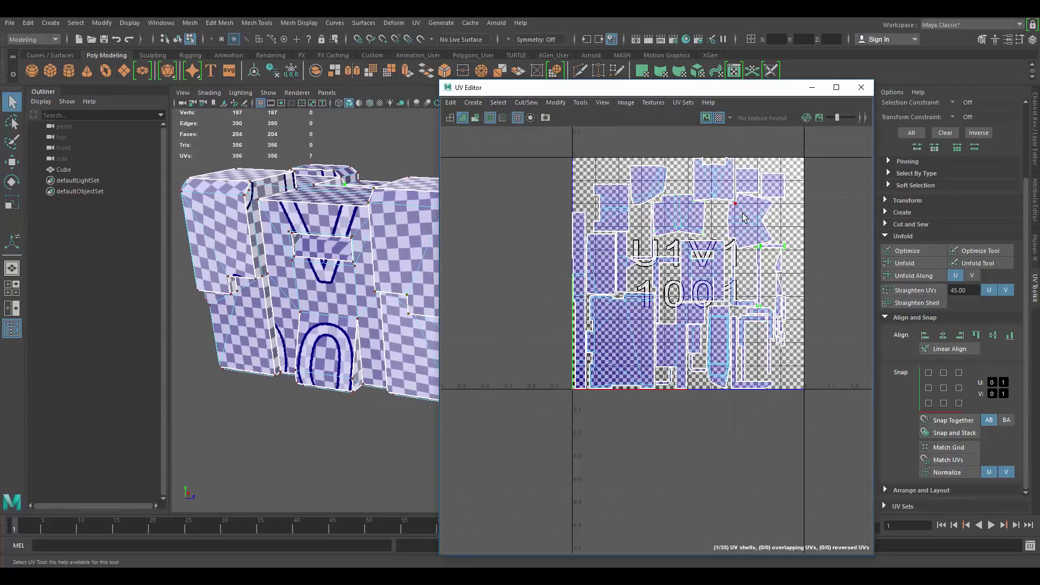
{"action": "left_click", "coordinate": [906, 264]}
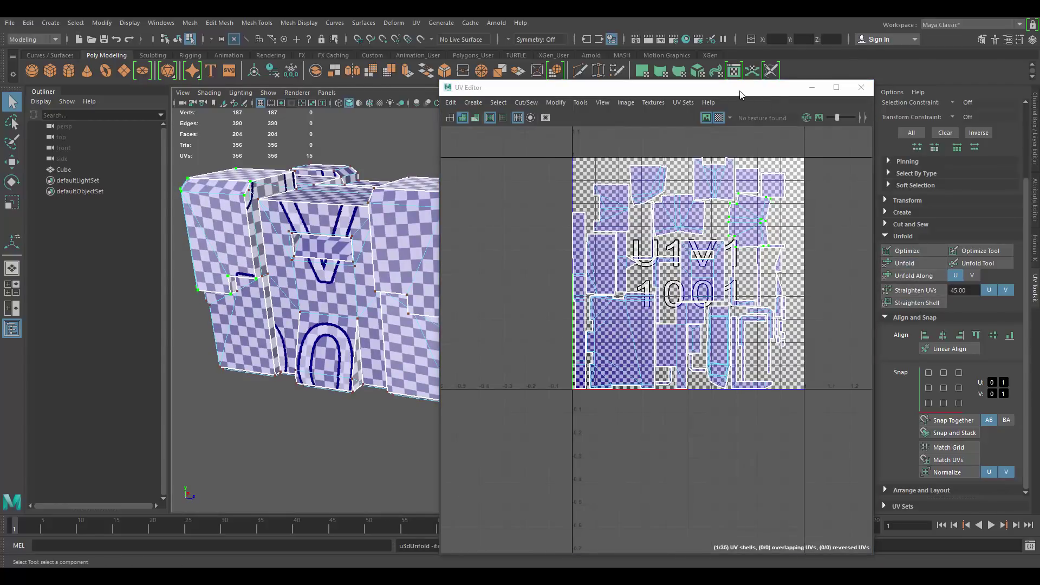
Step: Repack all UV shells into the first tile with Layout and turn off the checker display
{"action": "scroll", "coordinate": [664, 137], "scroll_direction": "down", "scroll_amount": 3}
{"action": "left_click_drag", "start_coordinate": [558, 131], "coordinate": [879, 437]}
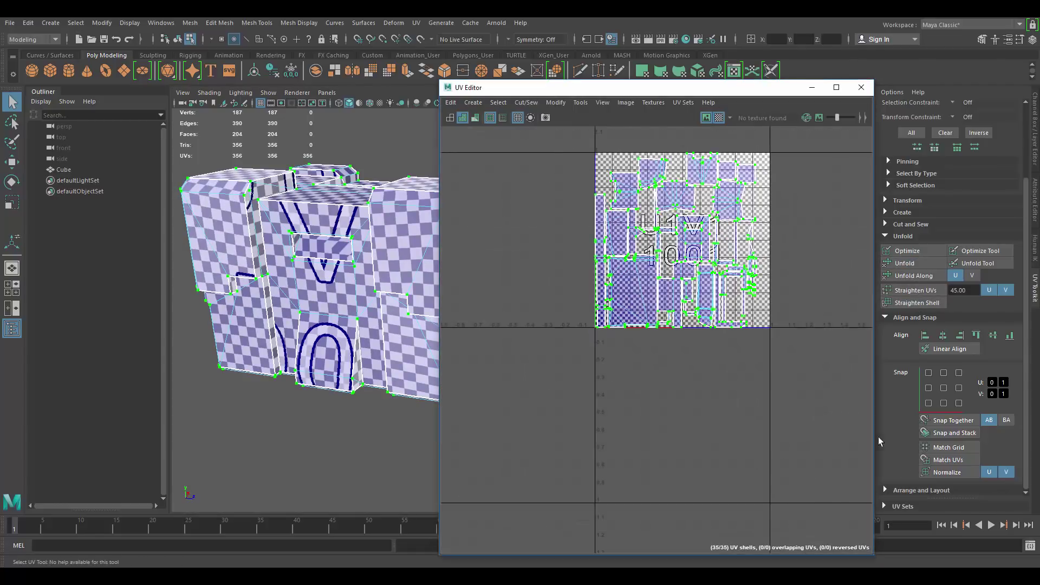
{"action": "left_click", "coordinate": [558, 103]}
{"action": "left_click", "coordinate": [602, 264]}
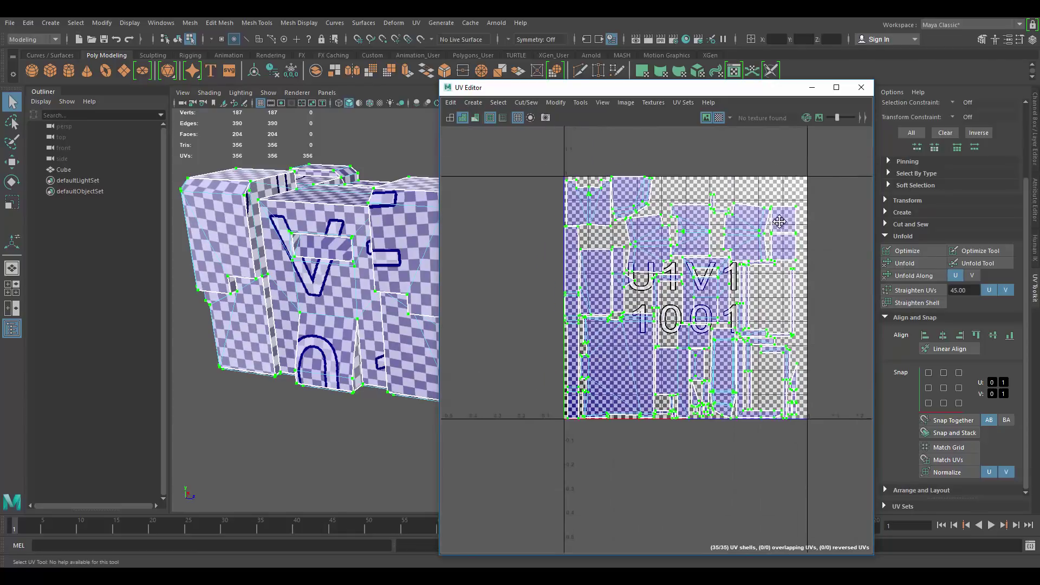
{"action": "left_click", "coordinate": [718, 118]}
{"action": "left_click_drag", "start_coordinate": [664, 88], "coordinate": [813, 90]}
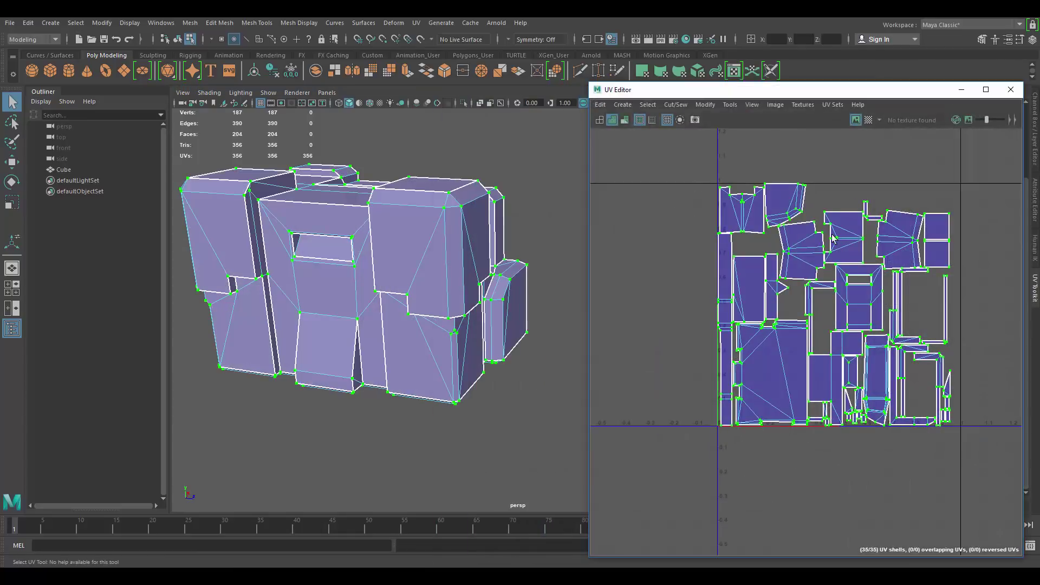
Step: Return to object mode, select the whole crate half and close the UV Editor
{"action": "scroll", "coordinate": [383, 272], "scroll_direction": "down", "scroll_amount": 4}
{"action": "left_click_drag", "start_coordinate": [365, 269], "coordinate": [423, 285], "text": "alt"}
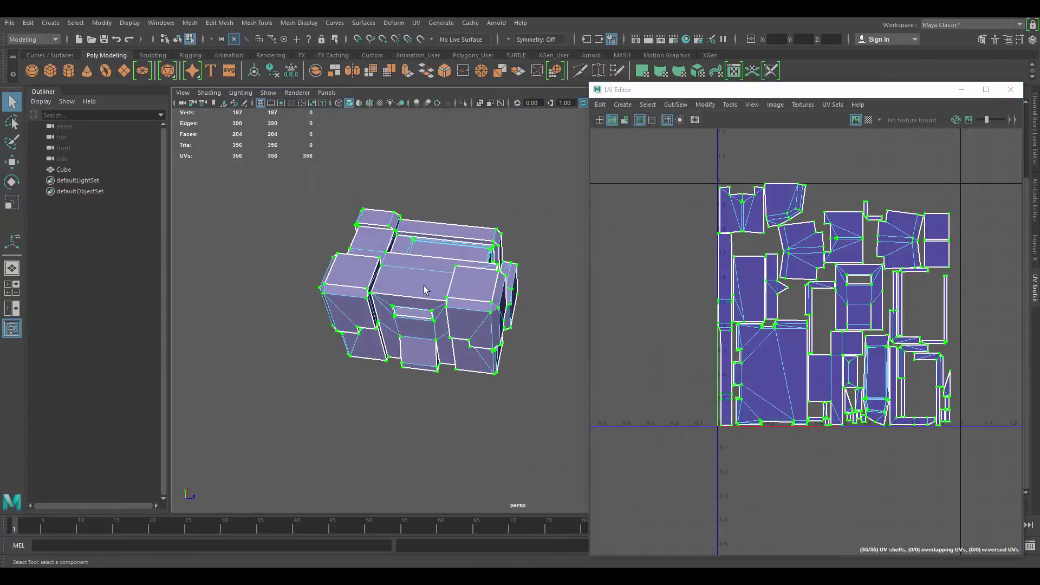
{"action": "right_click_drag", "start_coordinate": [423, 285], "coordinate": [479, 249]}
{"action": "left_click", "coordinate": [522, 158]}
{"action": "left_click_drag", "start_coordinate": [488, 214], "coordinate": [446, 228], "text": "alt"}
{"action": "left_click", "coordinate": [431, 238]}
{"action": "scroll", "coordinate": [536, 258], "scroll_direction": "up", "scroll_amount": 3}
{"action": "key", "text": "w"}
{"action": "scroll", "coordinate": [469, 223], "scroll_direction": "up", "scroll_amount": 3}
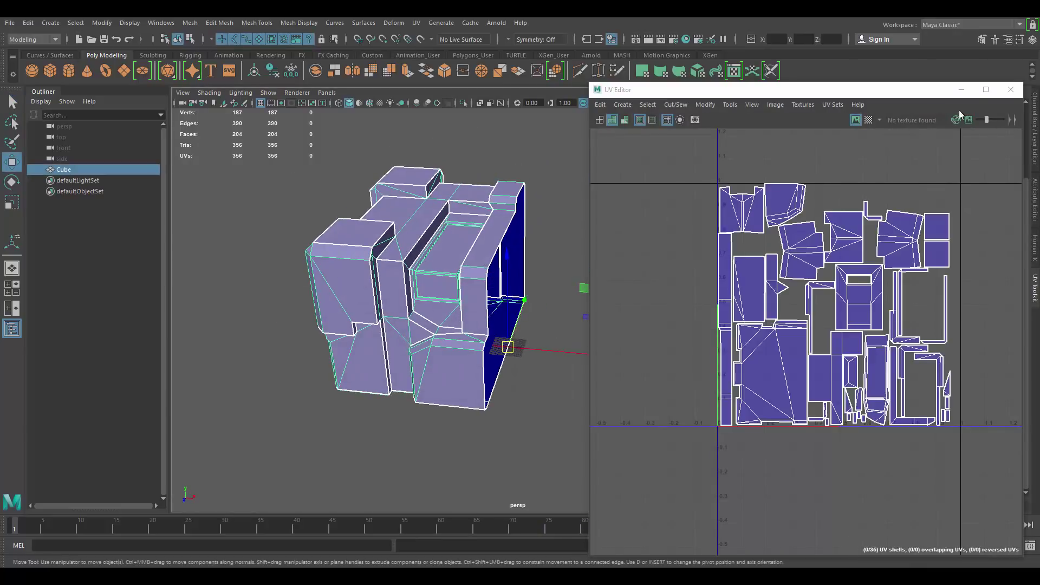
{"action": "left_click", "coordinate": [1010, 89]}
{"action": "middle_click_drag", "start_coordinate": [533, 215], "coordinate": [591, 201], "text": "alt"}
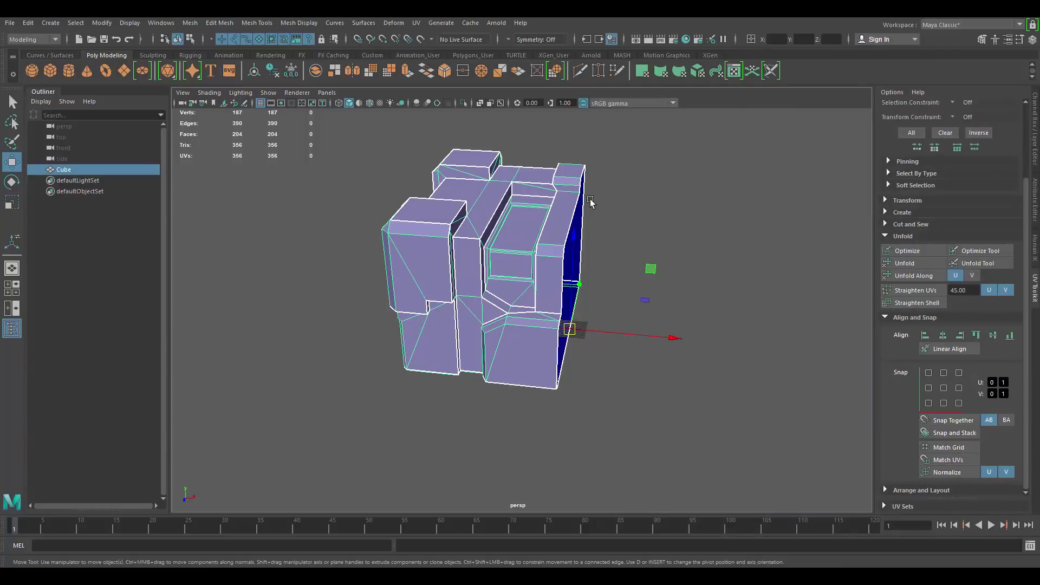
Step: Show the crate half's transform channels and freeze its transformations
{"action": "left_click", "coordinate": [1035, 199]}
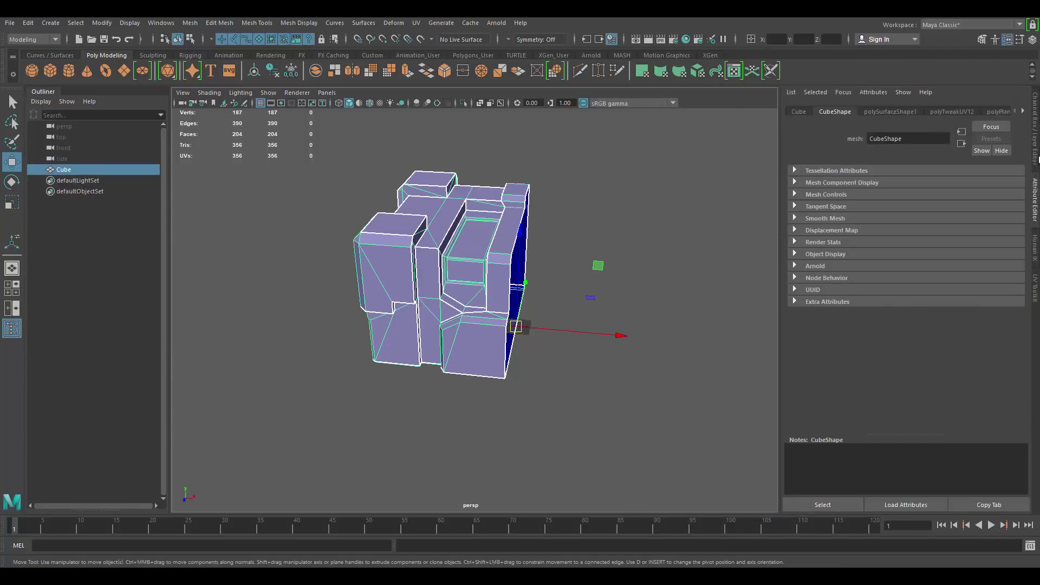
{"action": "left_click", "coordinate": [1035, 156]}
{"action": "left_click_drag", "start_coordinate": [784, 269], "coordinate": [722, 271], "text": "alt"}
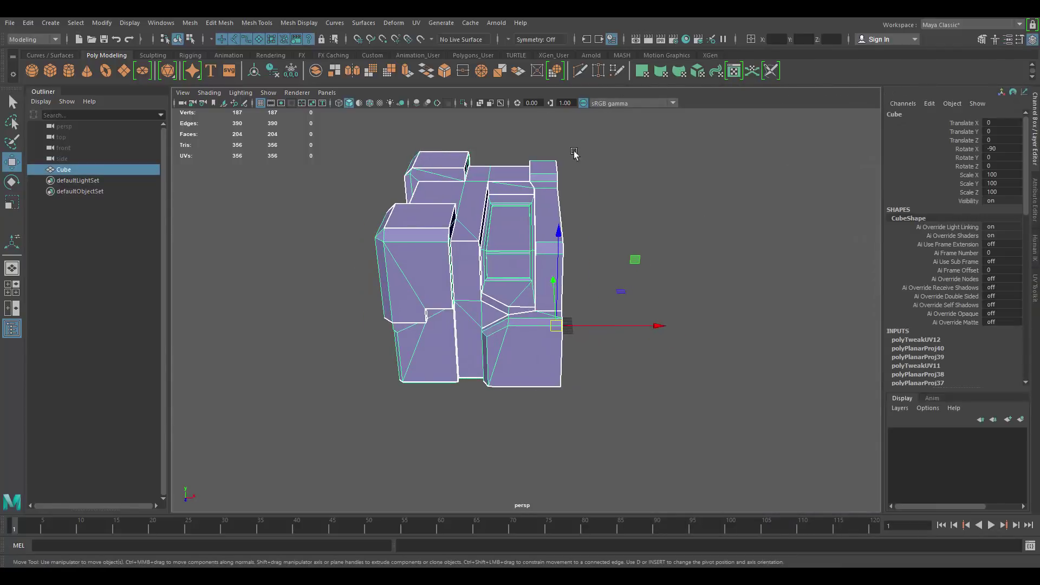
{"action": "key", "text": "space"}
{"action": "left_click_drag", "start_coordinate": [595, 141], "coordinate": [623, 191]}
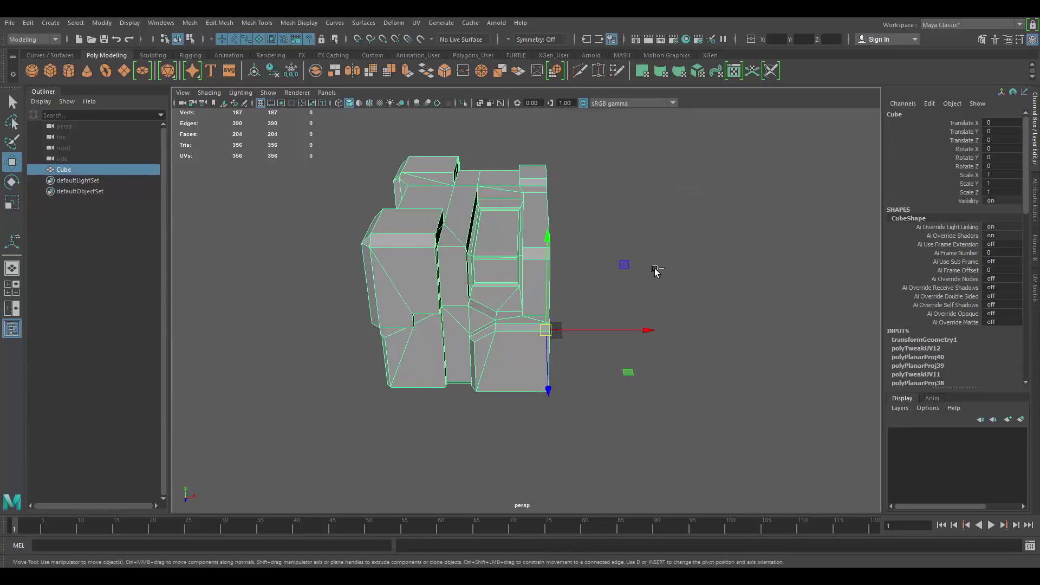
Step: Duplicate the crate half mirrored along X through its Scale X value, and combine both halves into one mesh
{"action": "key", "text": "ctrl+d"}
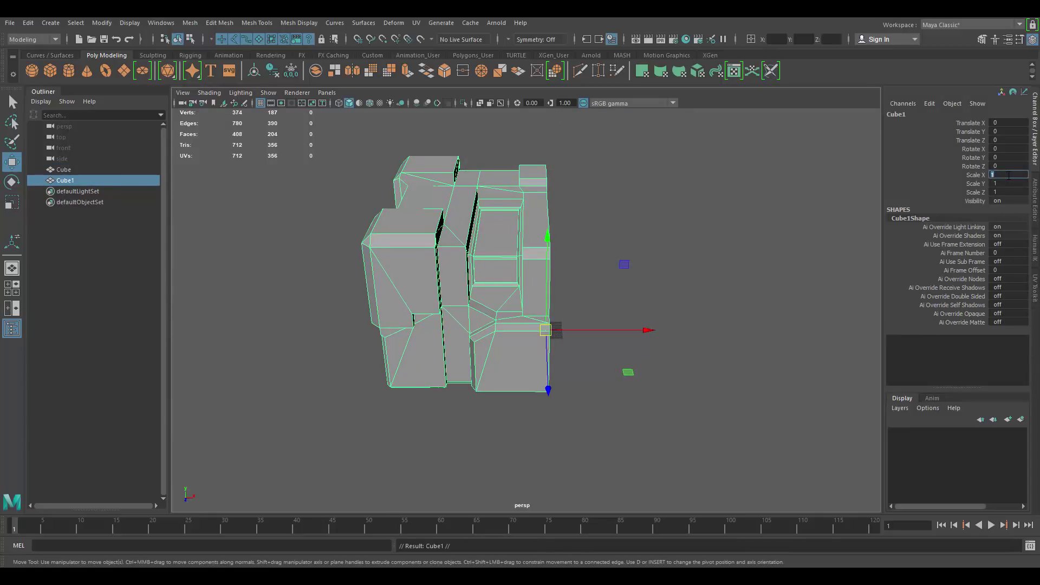
{"action": "key", "text": "Return"}
{"action": "left_click", "coordinate": [452, 226], "text": "shift"}
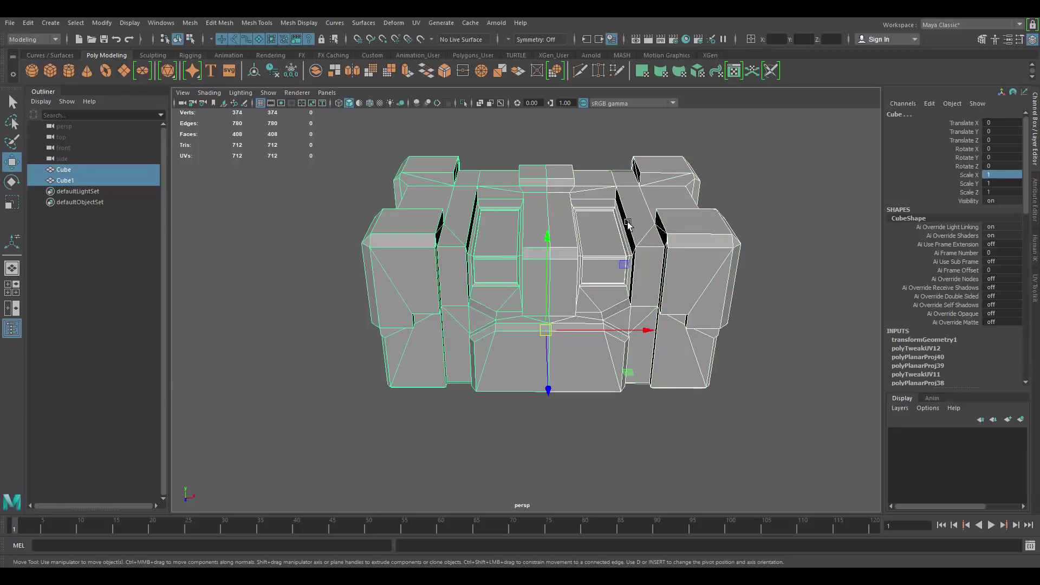
{"action": "key", "text": "space"}
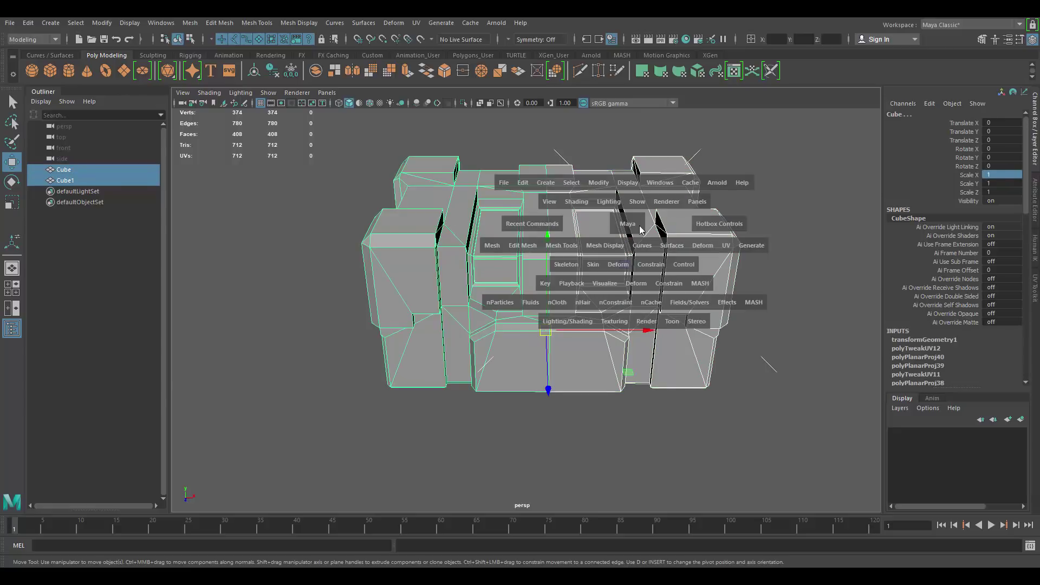
{"action": "left_click", "coordinate": [491, 246]}
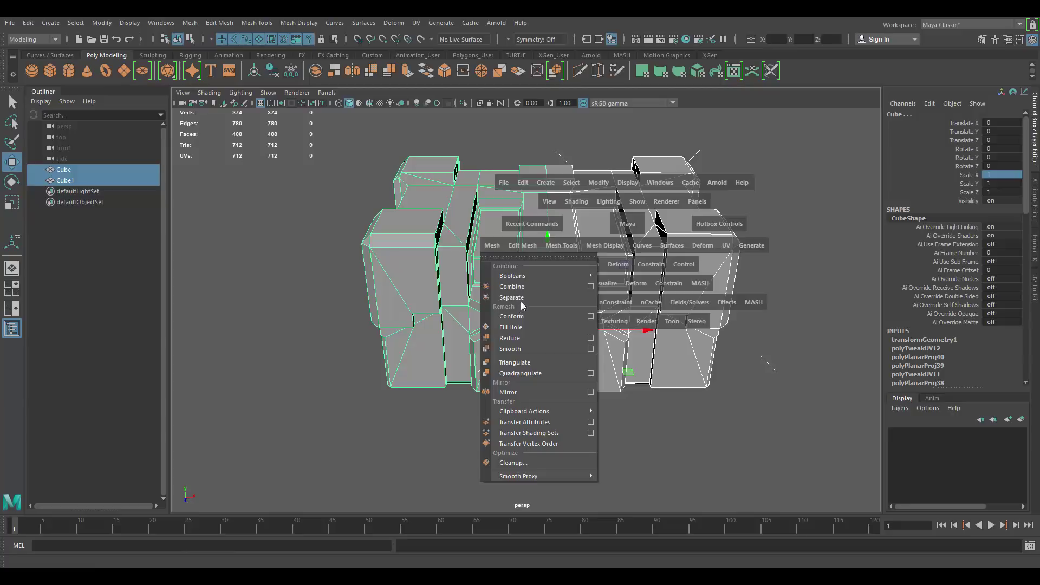
{"action": "left_click", "coordinate": [521, 287]}
Step: Select the vertices along the combined crate's centre seam and merge them
{"action": "right_click_drag", "start_coordinate": [580, 225], "coordinate": [537, 224]}
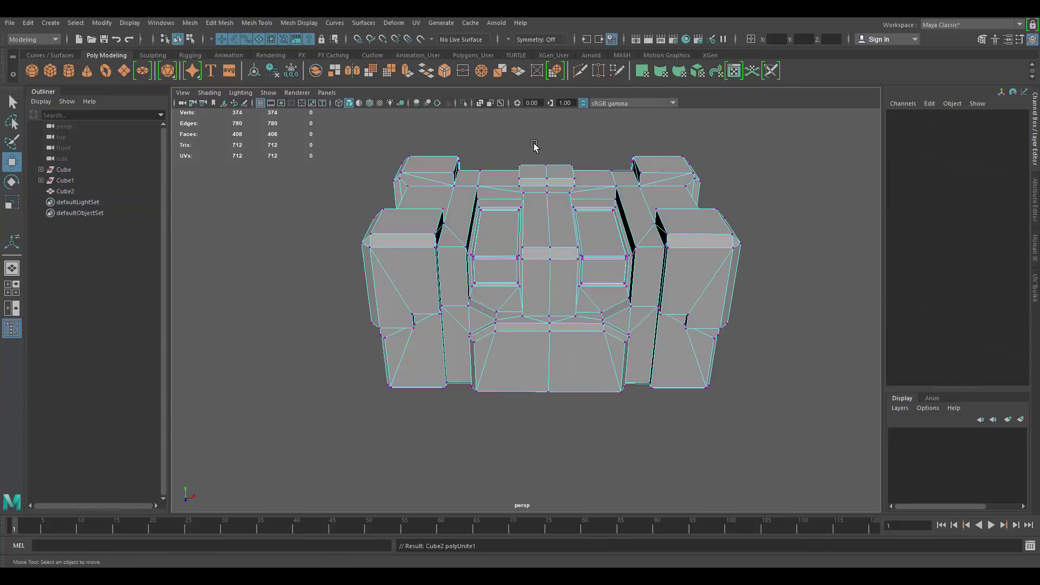
{"action": "left_click_drag", "start_coordinate": [533, 143], "coordinate": [563, 437]}
{"action": "mouse_move", "coordinate": [626, 233]}
{"action": "left_mouse_down", "text": "alt"}
{"action": "mouse_move", "coordinate": [630, 382]}
{"action": "mouse_move", "coordinate": [632, 237]}
{"action": "left_mouse_up", "text": "alt"}
{"action": "right_click_drag", "start_coordinate": [588, 263], "coordinate": [580, 189], "text": "shift"}
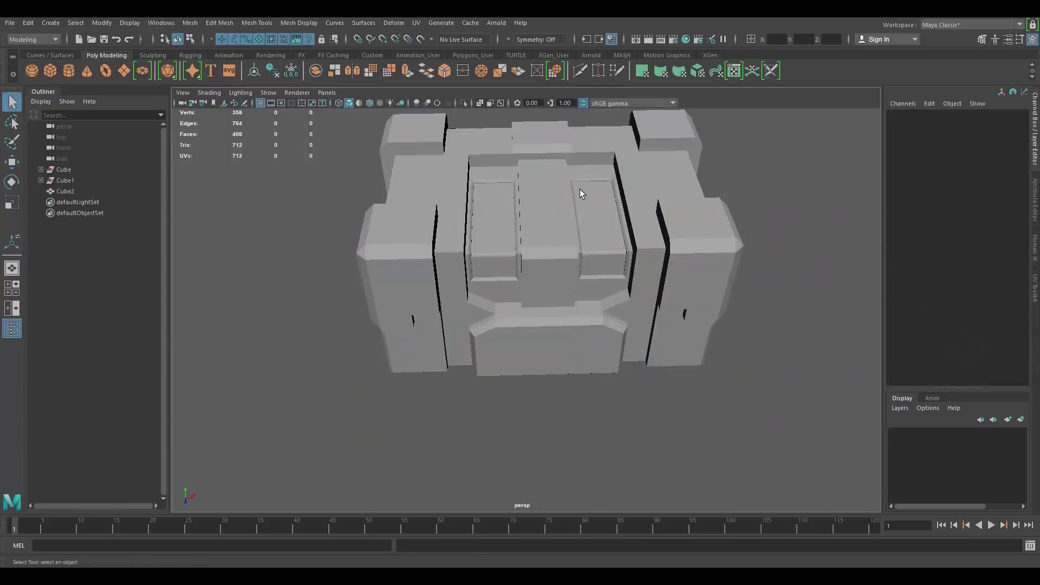
Step: Examine the merged crate's UVs in the UV Editor for how both halves' shells overlap, and close the editor
{"action": "left_click", "coordinate": [580, 190]}
{"action": "left_click", "coordinate": [734, 72]}
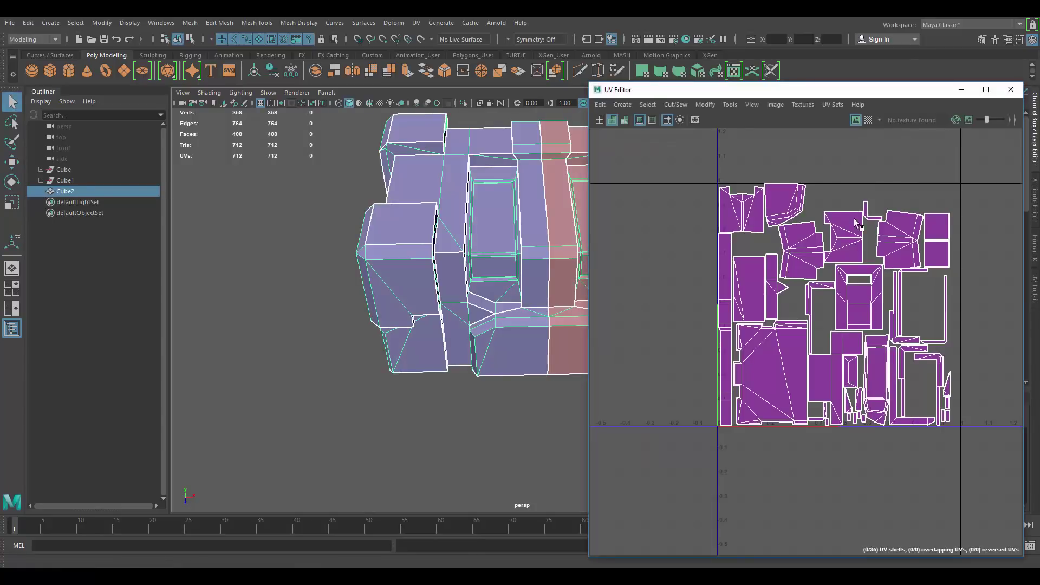
{"action": "scroll", "coordinate": [812, 247], "scroll_direction": "down", "scroll_amount": 1}
{"action": "middle_click_drag", "start_coordinate": [498, 242], "coordinate": [407, 253], "text": "alt"}
{"action": "scroll", "coordinate": [871, 234], "scroll_direction": "up", "scroll_amount": 2}
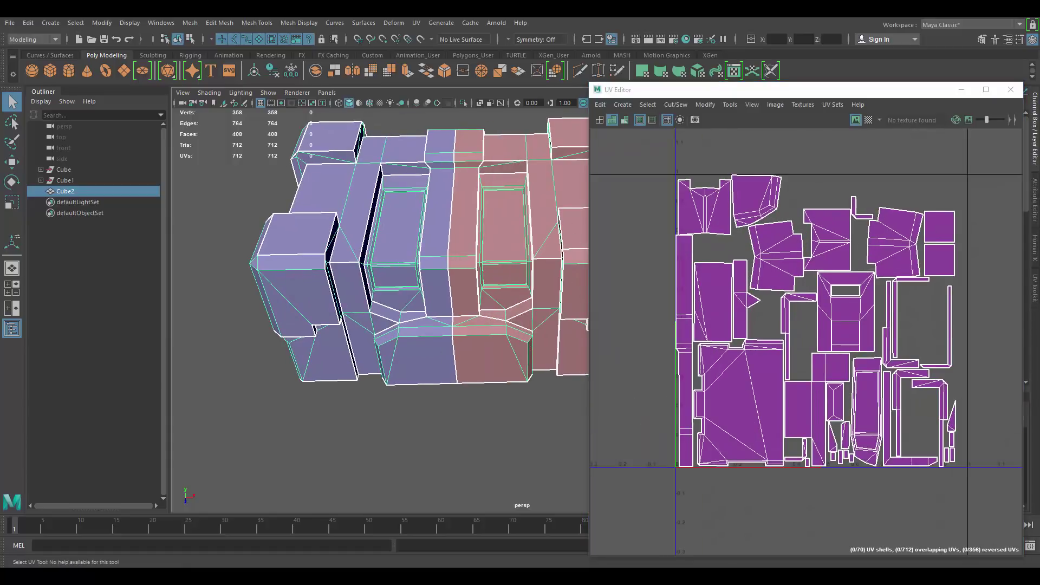
{"action": "left_click", "coordinate": [1010, 90]}
{"action": "left_click_drag", "start_coordinate": [571, 207], "coordinate": [637, 237], "text": "alt"}
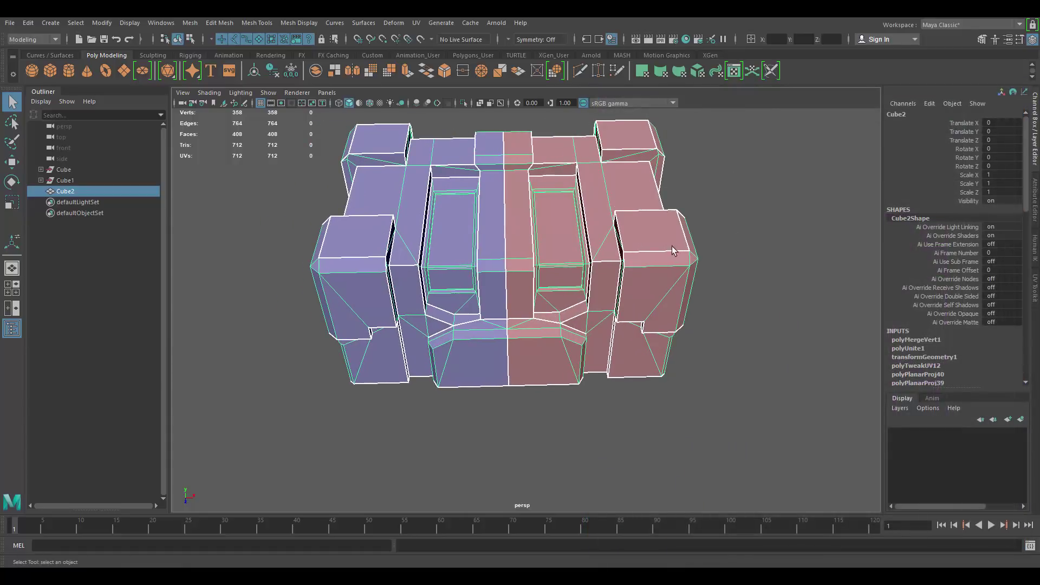
Step: Return to object mode, select the whole merged crate, and apply the automatic Soften/Harden Edges command to it
{"action": "left_click_drag", "start_coordinate": [394, 244], "coordinate": [486, 224], "text": "alt"}
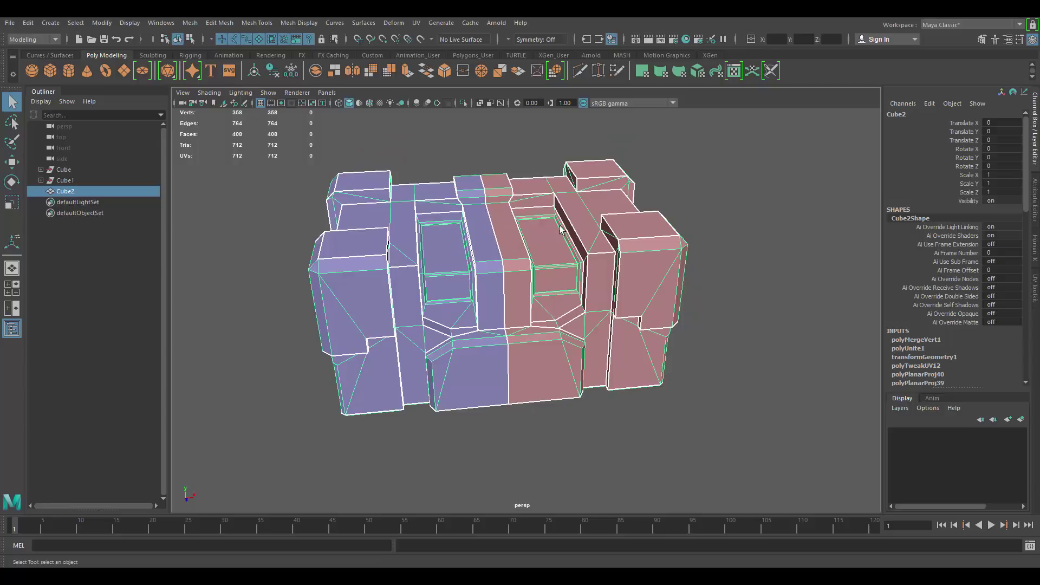
{"action": "right_click_drag", "start_coordinate": [620, 208], "coordinate": [691, 182]}
{"action": "left_click", "coordinate": [691, 181]}
{"action": "scroll", "coordinate": [644, 268], "scroll_direction": "down", "scroll_amount": 3}
{"action": "left_click_drag", "start_coordinate": [644, 268], "coordinate": [544, 249], "text": "alt"}
{"action": "left_click", "coordinate": [575, 245]}
{"action": "middle_click_drag", "start_coordinate": [583, 244], "coordinate": [553, 226], "text": "alt"}
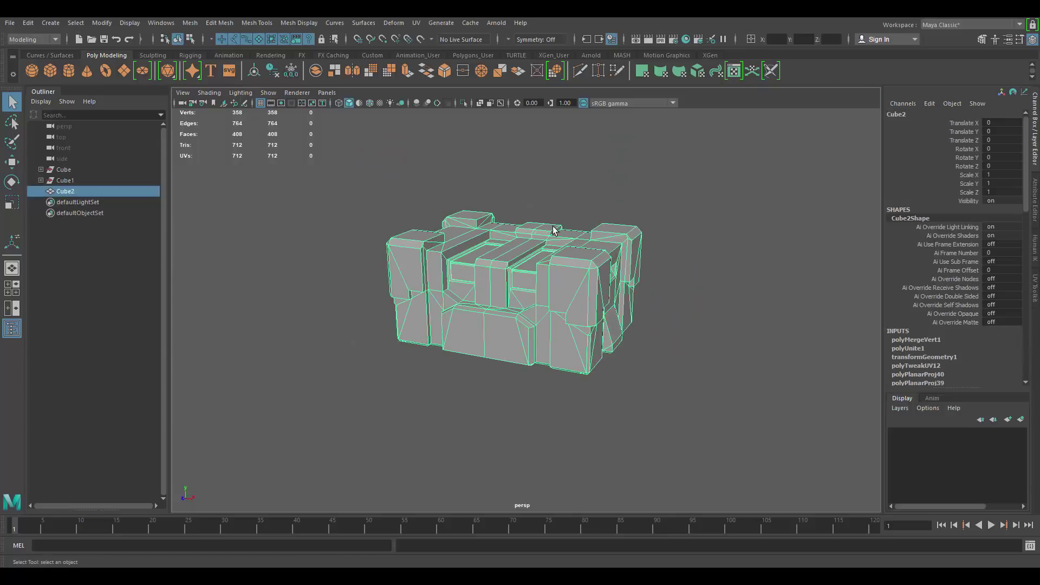
{"action": "right_click_drag", "start_coordinate": [553, 226], "coordinate": [627, 260], "text": "alt"}
{"action": "left_click_drag", "start_coordinate": [627, 260], "coordinate": [548, 234], "text": "alt"}
{"action": "right_click_drag", "start_coordinate": [547, 234], "coordinate": [561, 214], "text": "alt"}
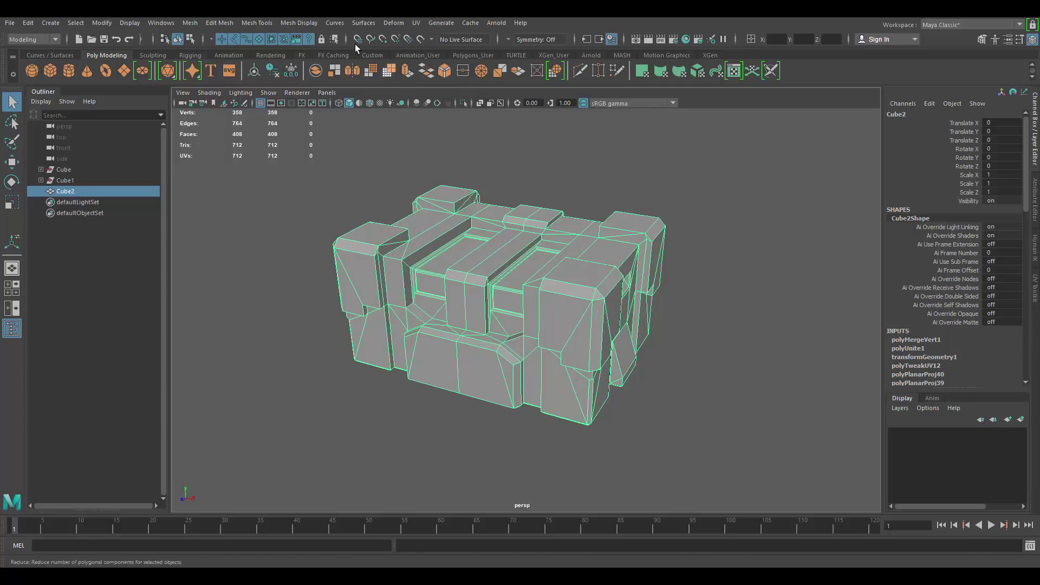
{"action": "left_click", "coordinate": [291, 23]}
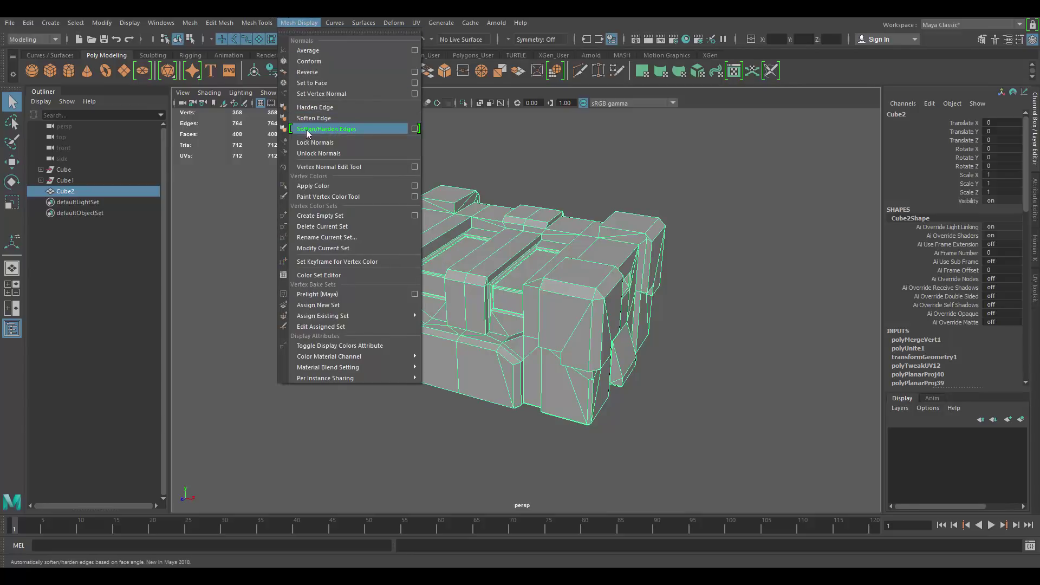
{"action": "left_click", "coordinate": [343, 129]}
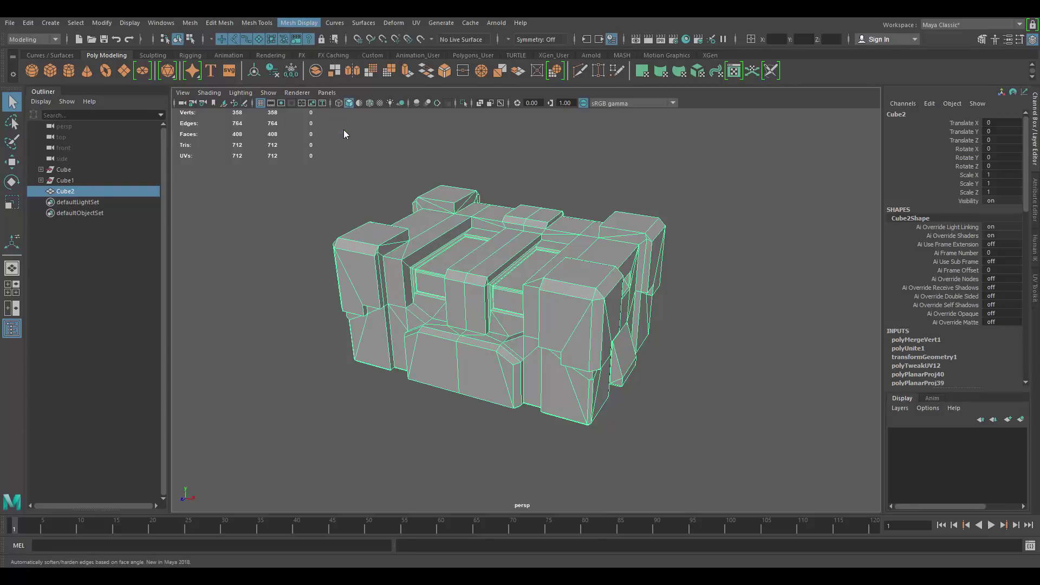
Step: Deselect the crate and examine its shading, particularly around the recessed panels and softened corners
{"action": "left_click", "coordinate": [687, 176]}
{"action": "right_click_drag", "start_coordinate": [603, 260], "coordinate": [628, 239]}
{"action": "left_click_drag", "start_coordinate": [441, 269], "coordinate": [482, 277], "text": "alt"}
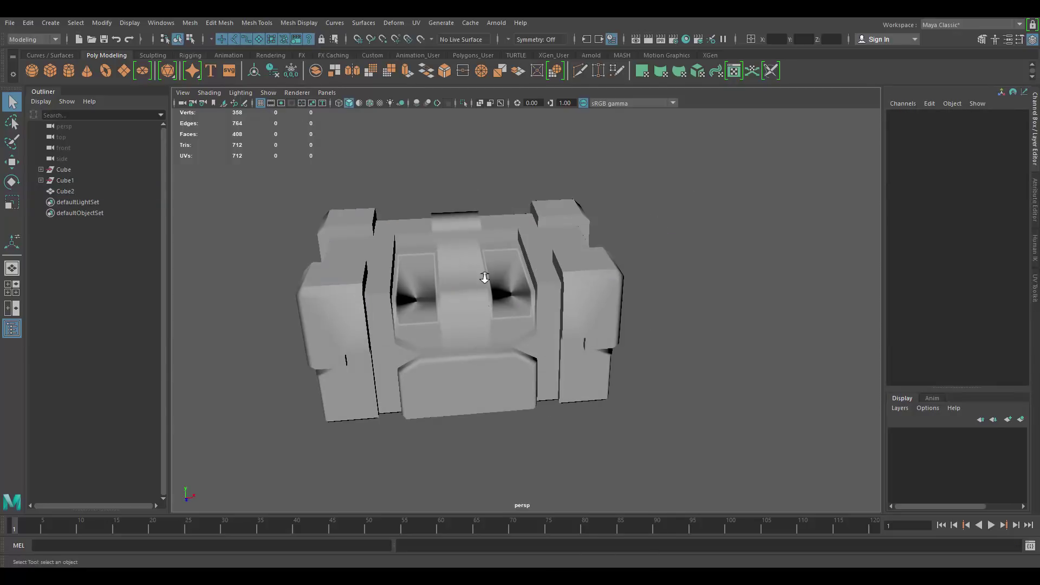
{"action": "scroll", "coordinate": [484, 277], "scroll_direction": "up", "scroll_amount": 3}
{"action": "left_click", "coordinate": [533, 284]}
{"action": "mouse_move", "coordinate": [604, 284]}
{"action": "left_mouse_down", "text": "alt"}
{"action": "mouse_move", "coordinate": [641, 291]}
{"action": "mouse_move", "coordinate": [557, 285]}
{"action": "mouse_move", "coordinate": [568, 217]}
{"action": "mouse_move", "coordinate": [615, 223]}
{"action": "mouse_move", "coordinate": [639, 356]}
{"action": "left_mouse_up", "text": "alt"}
{"action": "key", "text": "space"}
{"action": "left_click", "coordinate": [748, 241]}
Step: Select the crate, unlock its vertex normals, and reapply automatic Soften/Harden Edges
{"action": "left_click", "coordinate": [492, 213]}
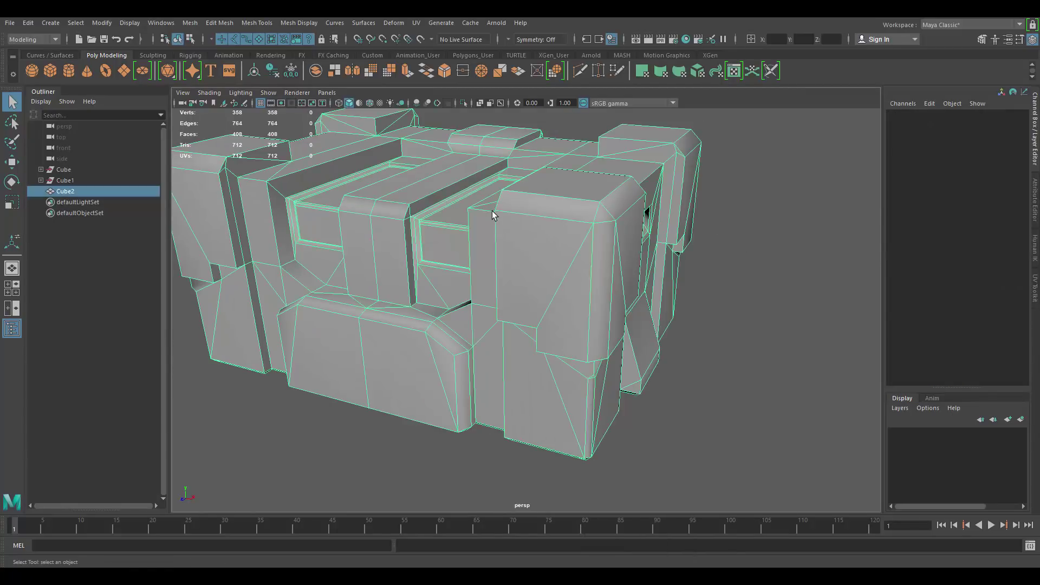
{"action": "left_click", "coordinate": [298, 23]}
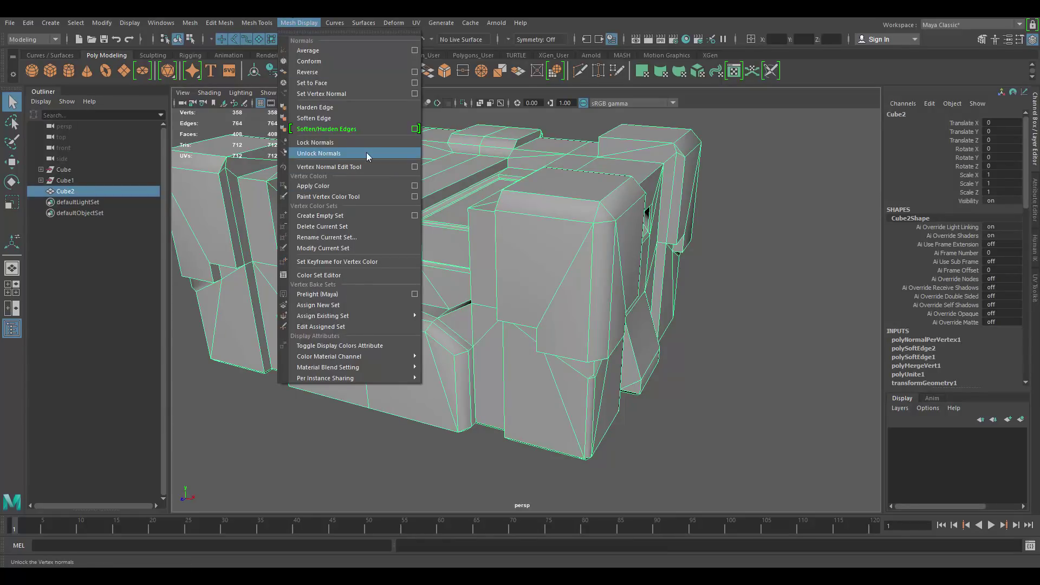
{"action": "left_click", "coordinate": [338, 127]}
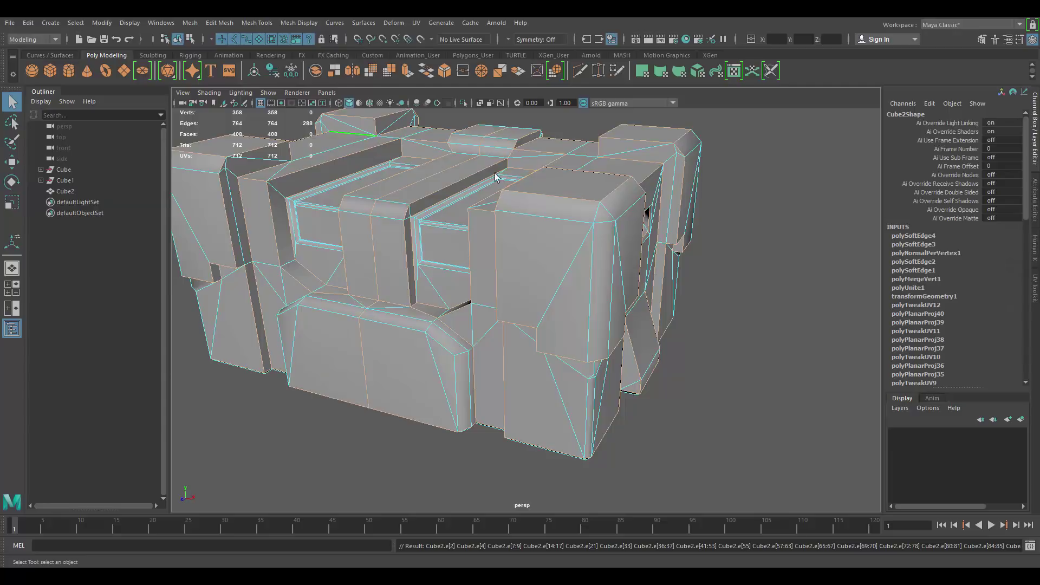
Step: Leave edge selection for object mode and deselect the crate to show its shading without the wireframe
{"action": "left_click_drag", "start_coordinate": [495, 178], "coordinate": [639, 219], "text": "alt"}
{"action": "right_click_drag", "start_coordinate": [639, 220], "coordinate": [612, 191], "text": "alt"}
{"action": "right_click_drag", "start_coordinate": [518, 212], "coordinate": [610, 172]}
{"action": "left_click", "coordinate": [610, 171]}
{"action": "left_click_drag", "start_coordinate": [574, 187], "coordinate": [587, 244], "text": "alt"}
{"action": "right_click_drag", "start_coordinate": [588, 243], "coordinate": [652, 227], "text": "alt"}
{"action": "left_click", "coordinate": [622, 237]}
{"action": "right_click", "coordinate": [651, 227]}
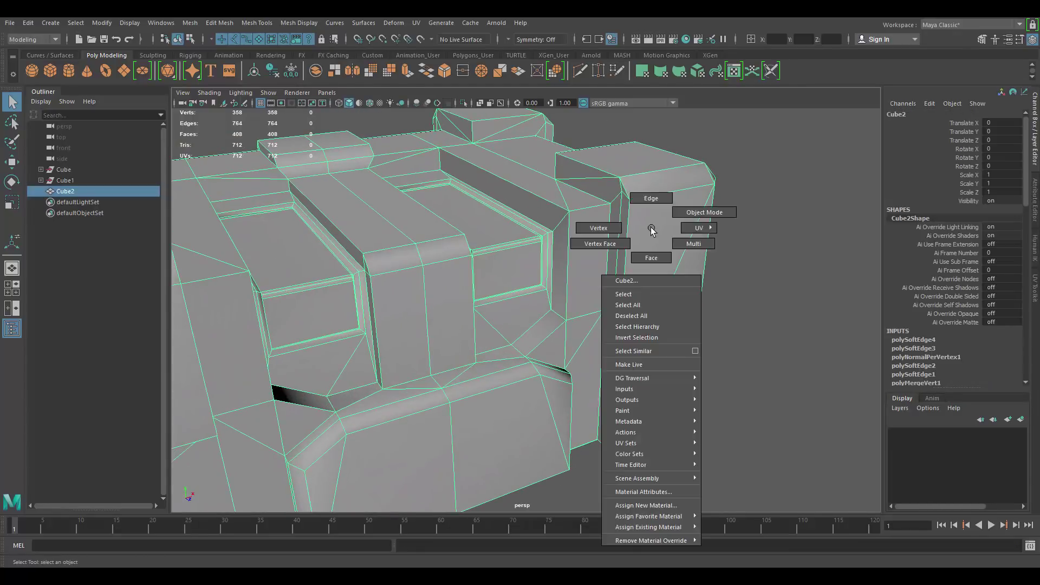
{"action": "left_click", "coordinate": [788, 197]}
Step: Examine the crate's hard and soft edges close up at the recessed panels and around the whole body
{"action": "left_click_drag", "start_coordinate": [788, 198], "coordinate": [584, 237], "text": "alt"}
{"action": "right_click_drag", "start_coordinate": [583, 237], "coordinate": [654, 221], "text": "alt"}
{"action": "left_click_drag", "start_coordinate": [654, 221], "coordinate": [715, 233], "text": "alt"}
{"action": "right_click_drag", "start_coordinate": [715, 232], "coordinate": [433, 244], "text": "alt"}
{"action": "left_click_drag", "start_coordinate": [432, 247], "coordinate": [561, 213], "text": "alt"}
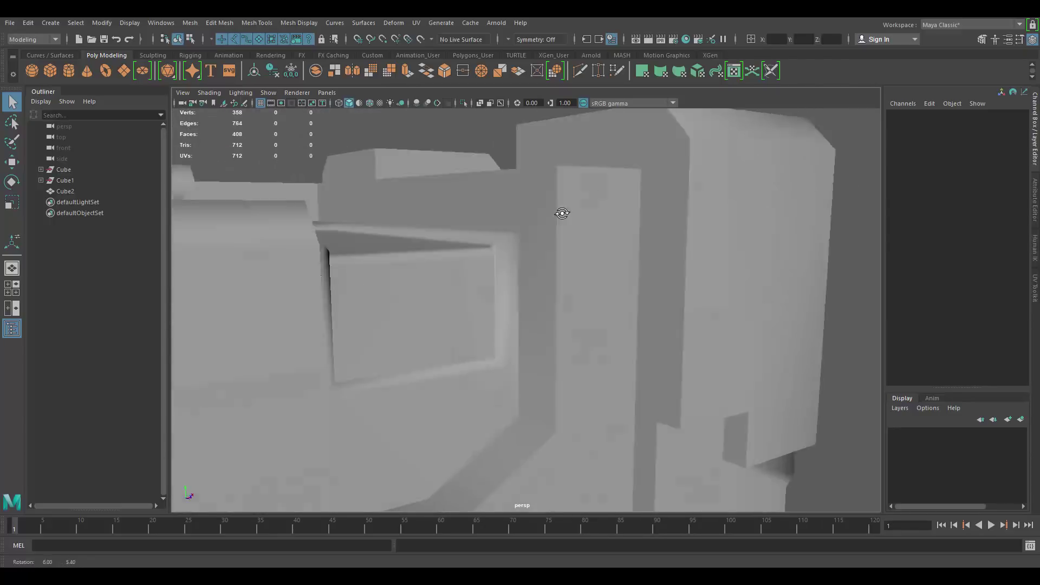
{"action": "right_click_drag", "start_coordinate": [562, 213], "coordinate": [368, 218], "text": "alt"}
{"action": "left_click_drag", "start_coordinate": [367, 218], "coordinate": [432, 223], "text": "alt"}
{"action": "right_click_drag", "start_coordinate": [431, 222], "coordinate": [631, 214], "text": "alt"}
{"action": "left_click_drag", "start_coordinate": [631, 214], "coordinate": [570, 190], "text": "alt"}
{"action": "left_click", "coordinate": [569, 190]}
{"action": "right_click_drag", "start_coordinate": [527, 190], "coordinate": [544, 227]}
{"action": "left_click", "coordinate": [217, 414]}
{"action": "right_click_drag", "start_coordinate": [569, 270], "coordinate": [516, 301], "text": "alt"}
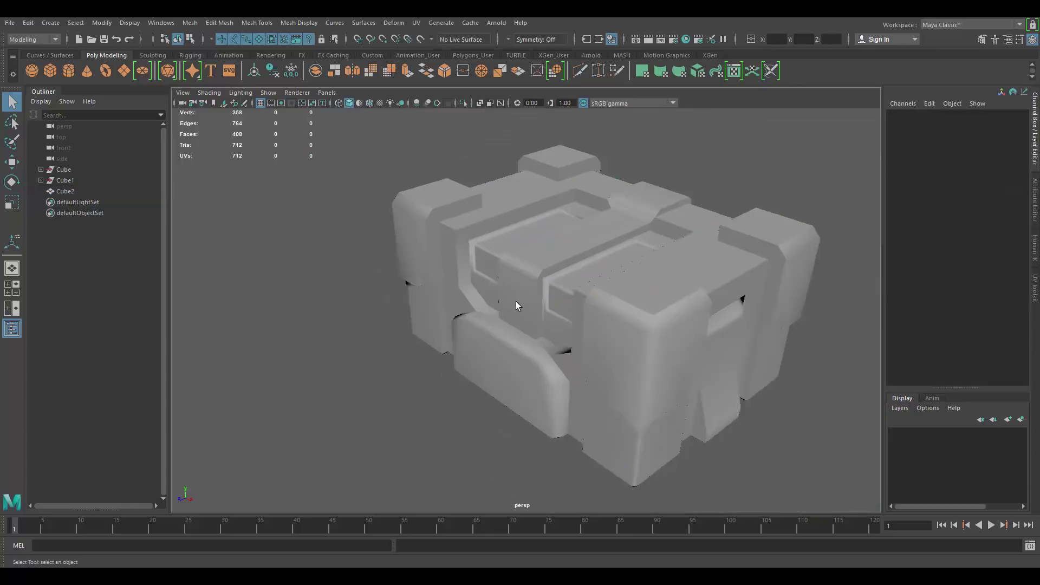
{"action": "left_click_drag", "start_coordinate": [516, 301], "coordinate": [578, 263], "text": "alt"}
{"action": "scroll", "coordinate": [602, 252], "scroll_direction": "up", "scroll_amount": 5}
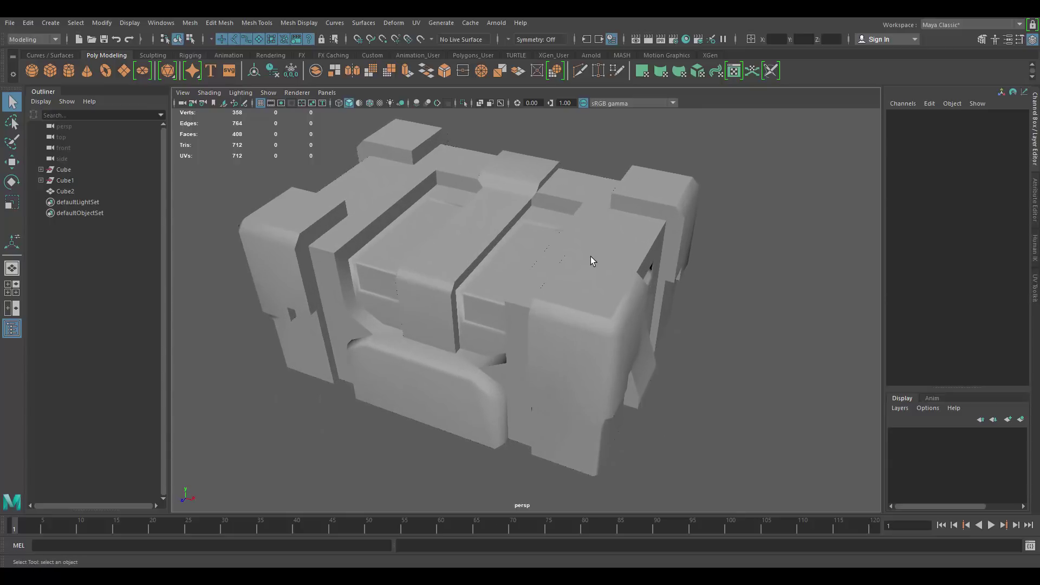
{"action": "left_click_drag", "start_coordinate": [742, 293], "coordinate": [544, 290], "text": "alt"}
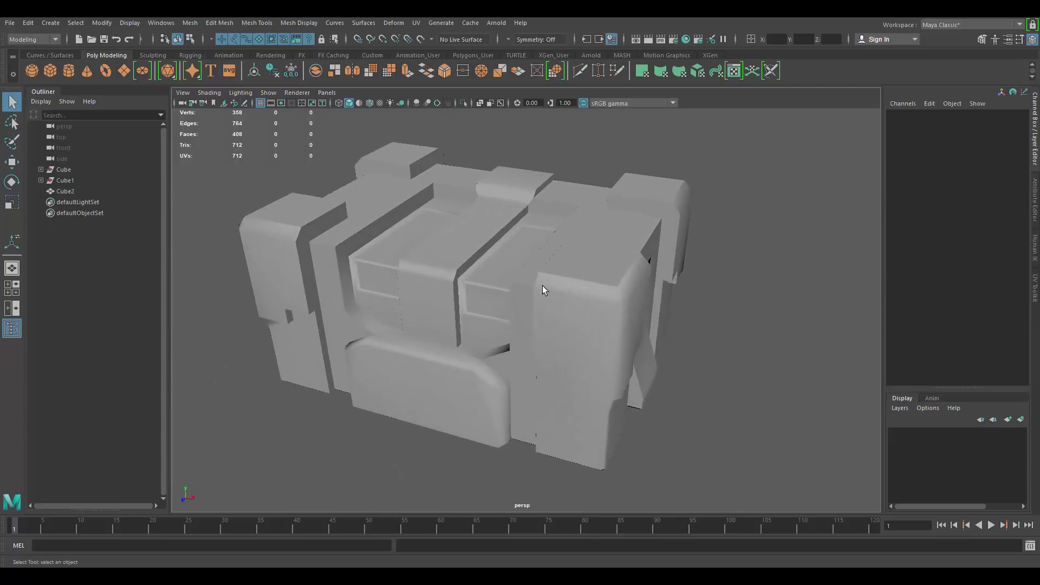
{"action": "middle_click_drag", "start_coordinate": [544, 289], "coordinate": [580, 287], "text": "alt"}
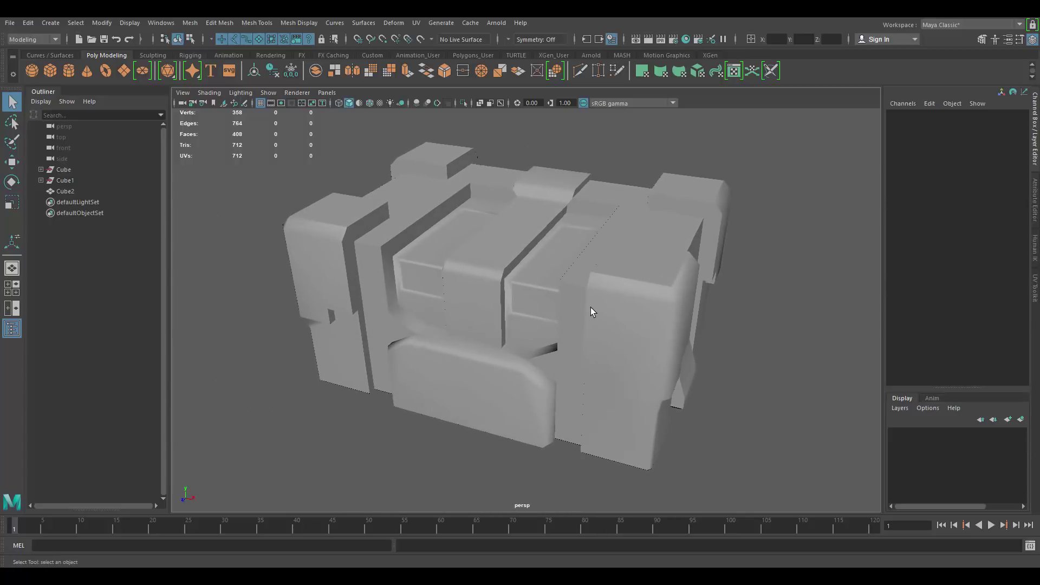